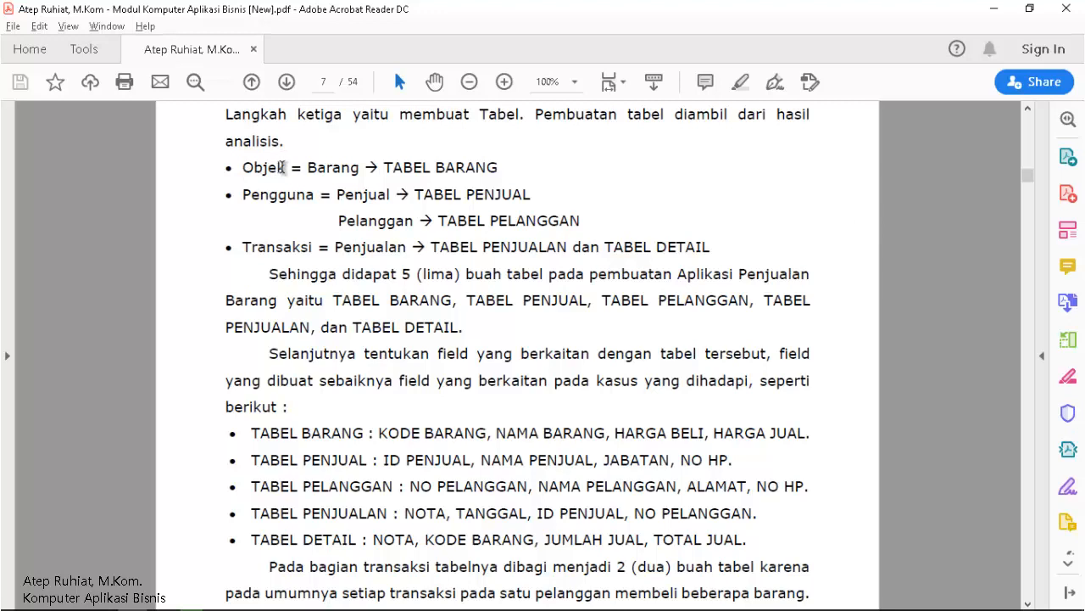
Read the module's list of five tables and the fields assigned to each of them.
drag(310, 168, 340, 170)
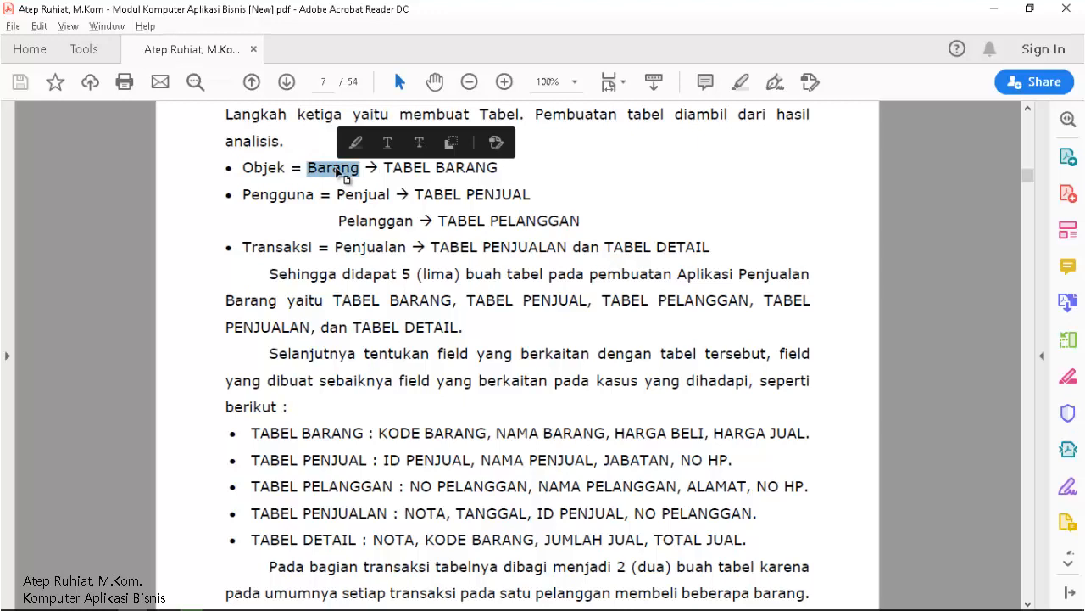
click(420, 172)
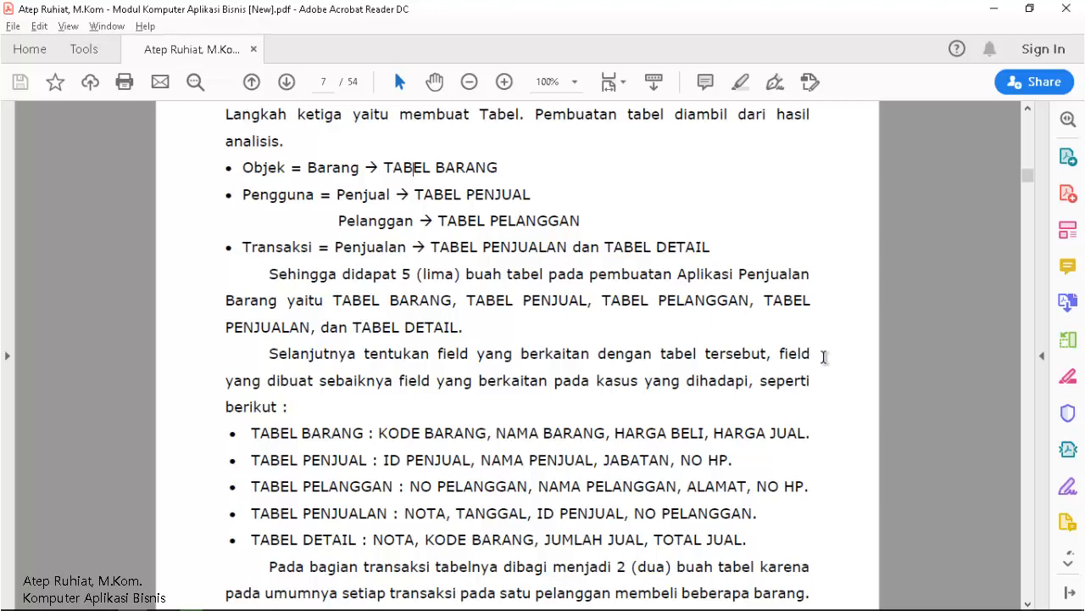
scroll(837, 371, down, 2)
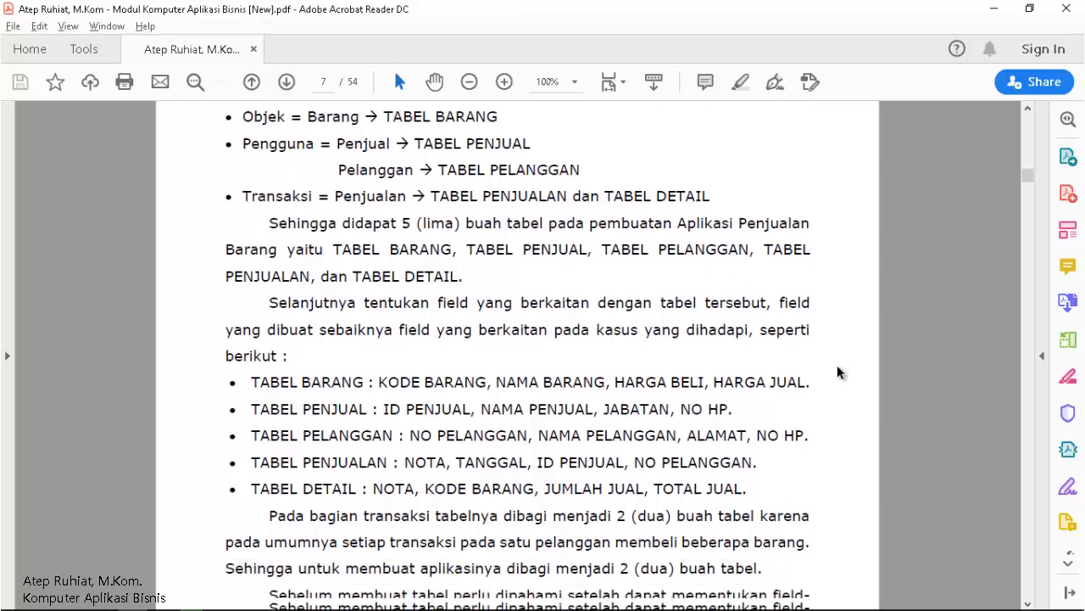
scroll(837, 372, down, 1)
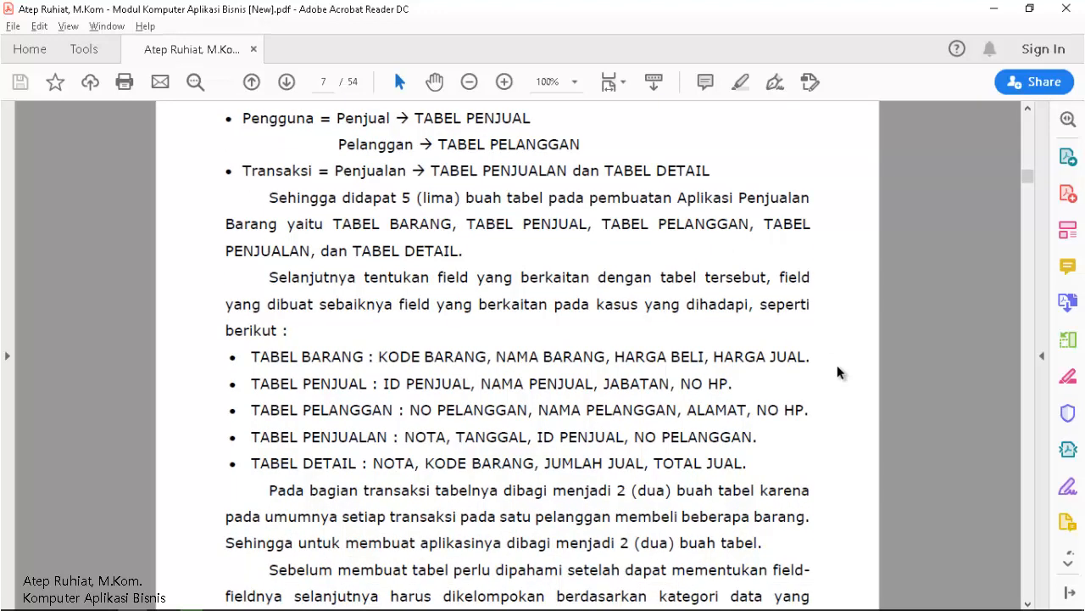
scroll(837, 371, down, 1)
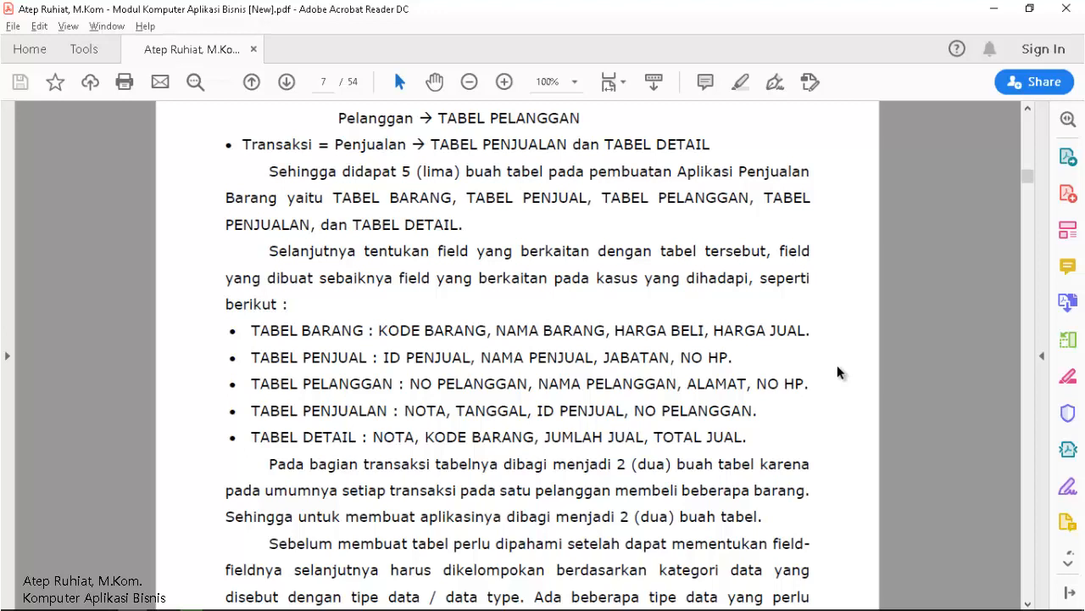
scroll(837, 372, down, 2)
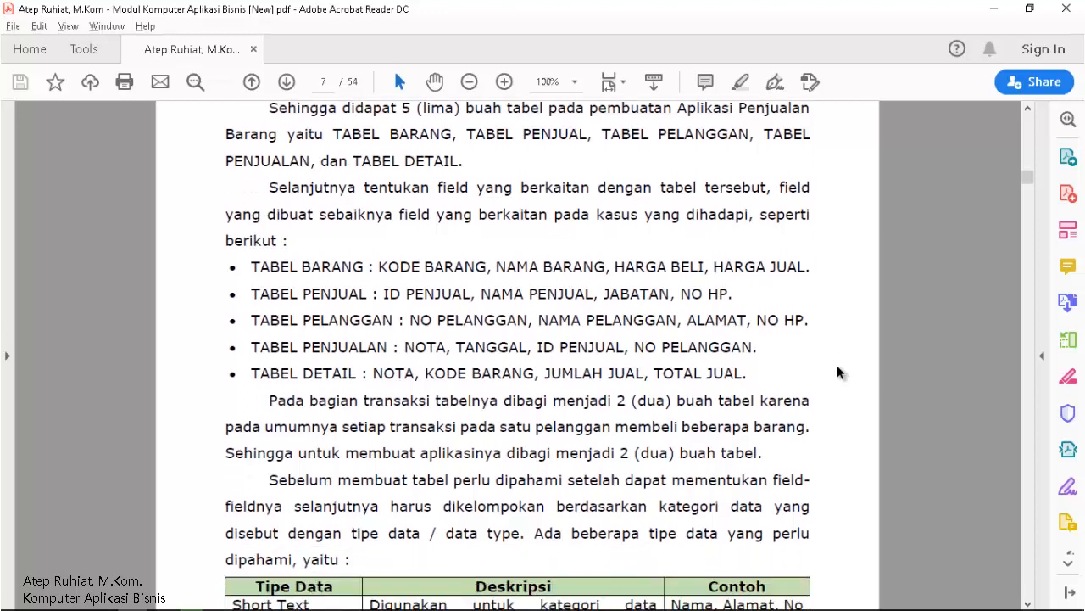
scroll(838, 372, down, 1)
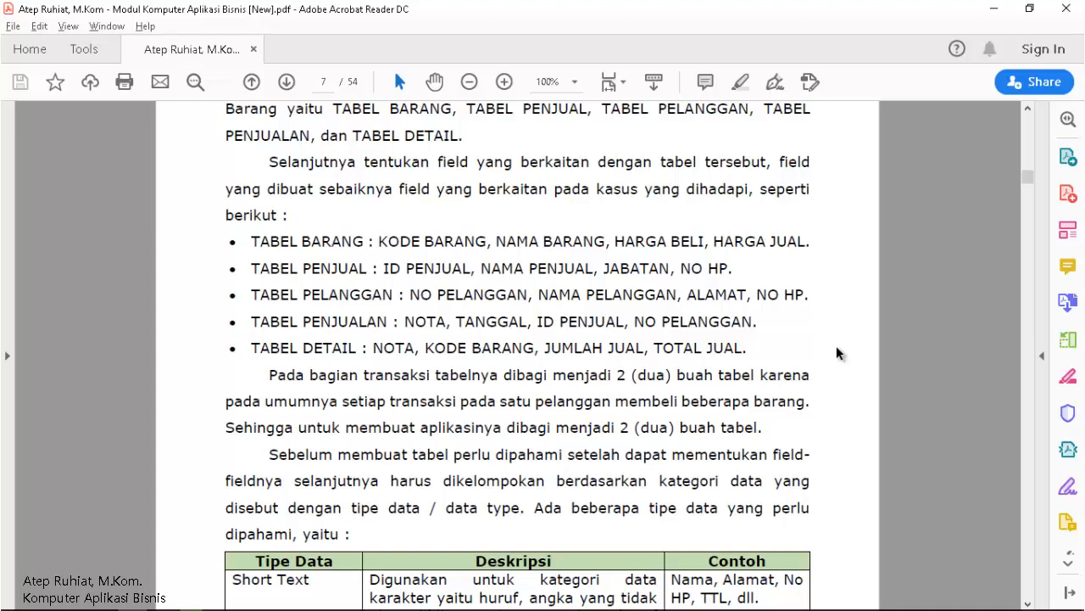
scroll(837, 352, down, 3)
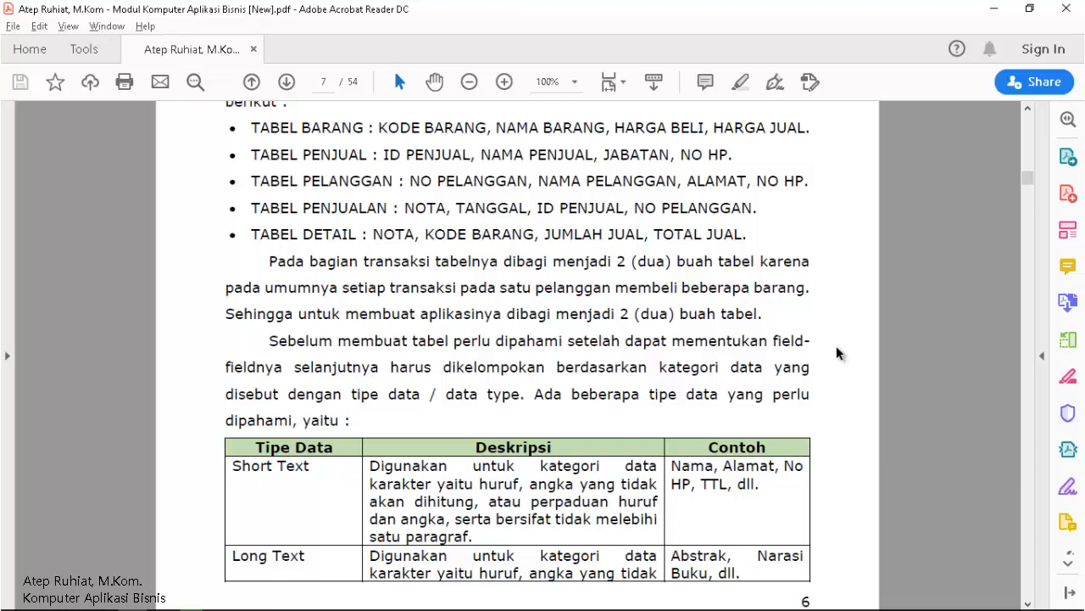
scroll(837, 353, down, 6)
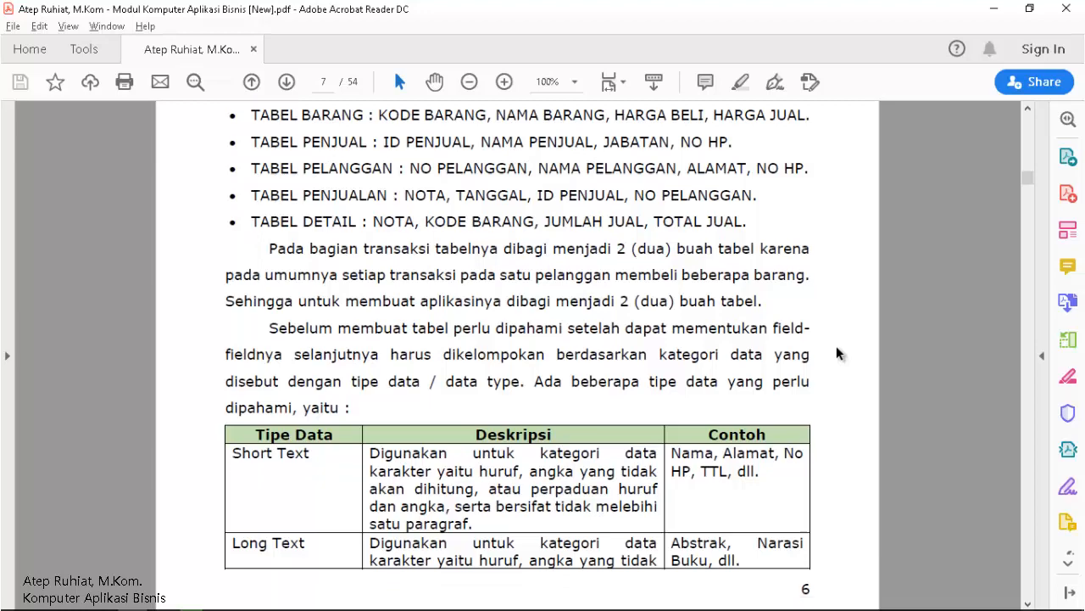
Review the module's data type table with its descriptions and examples, from Short Text to Lookup Wizard.
scroll(836, 352, down, 2)
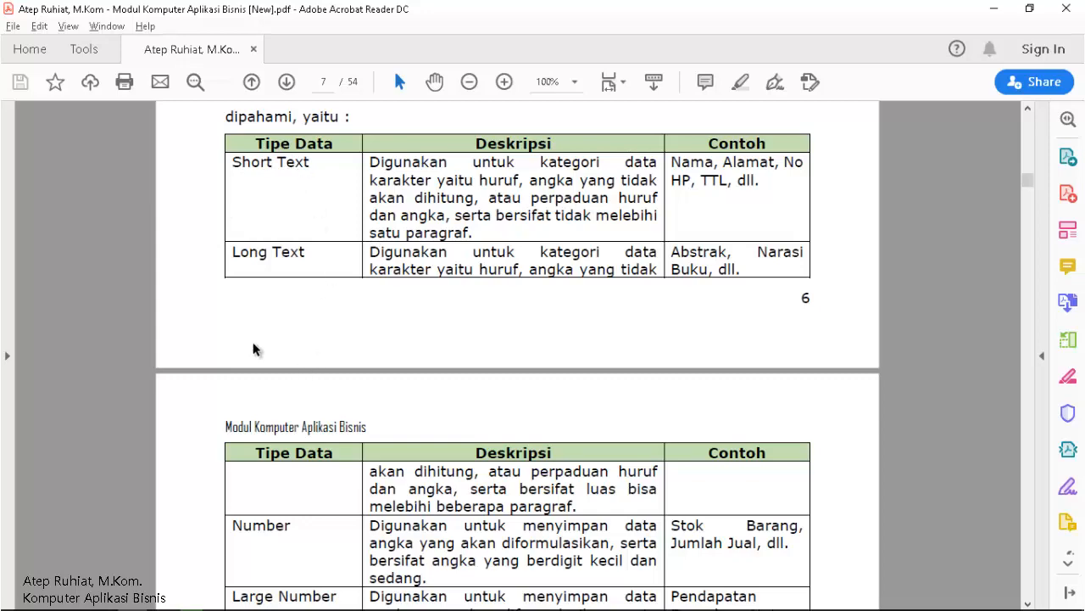
scroll(252, 351, down, 2)
scroll(252, 351, down, 8)
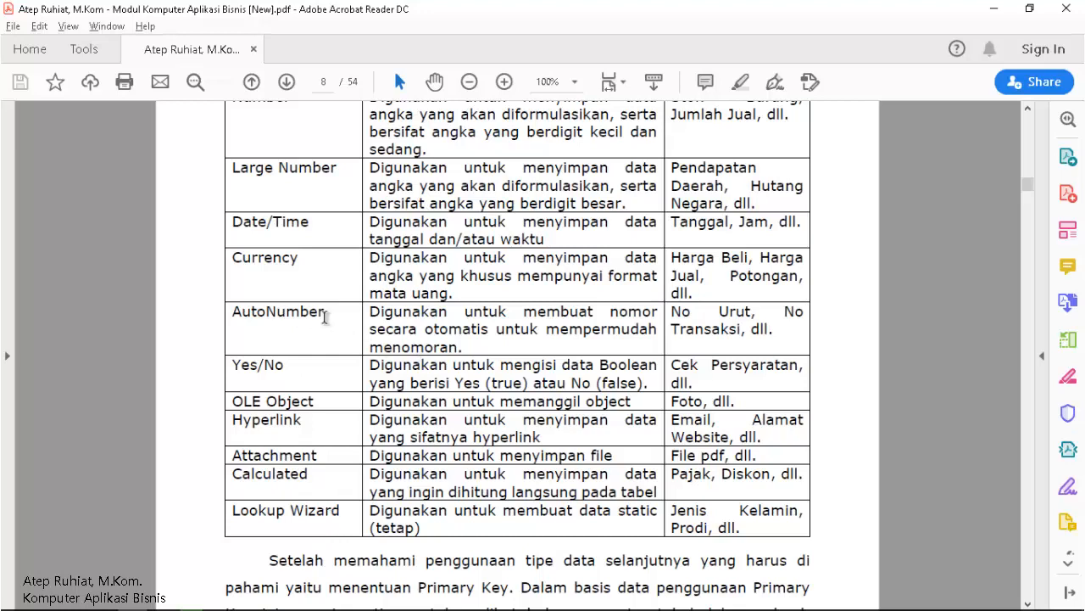
scroll(199, 272, up, 5)
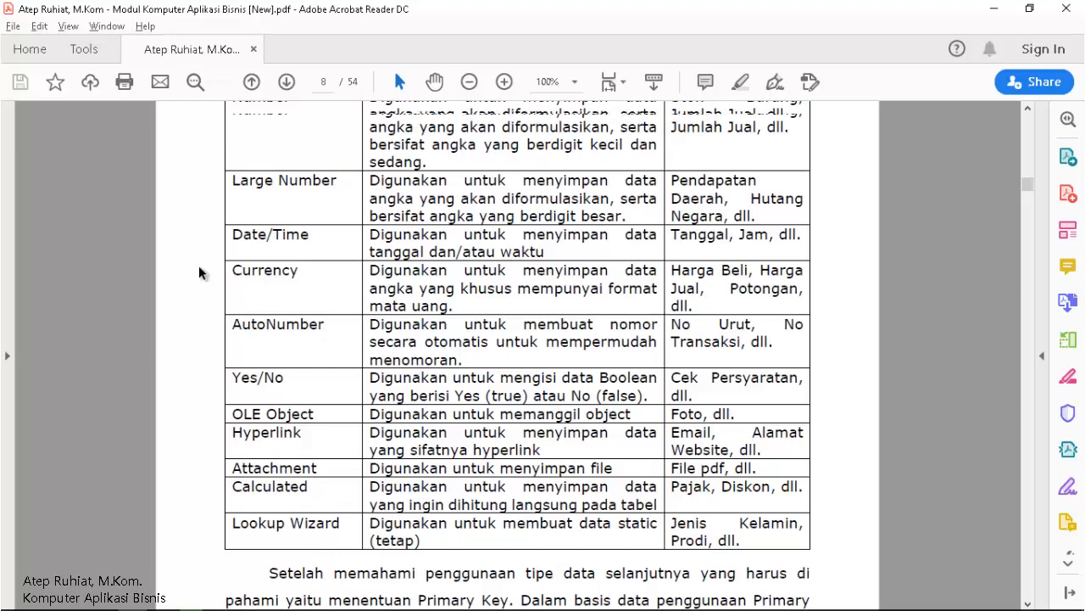
scroll(199, 272, down, 1)
scroll(201, 271, up, 4)
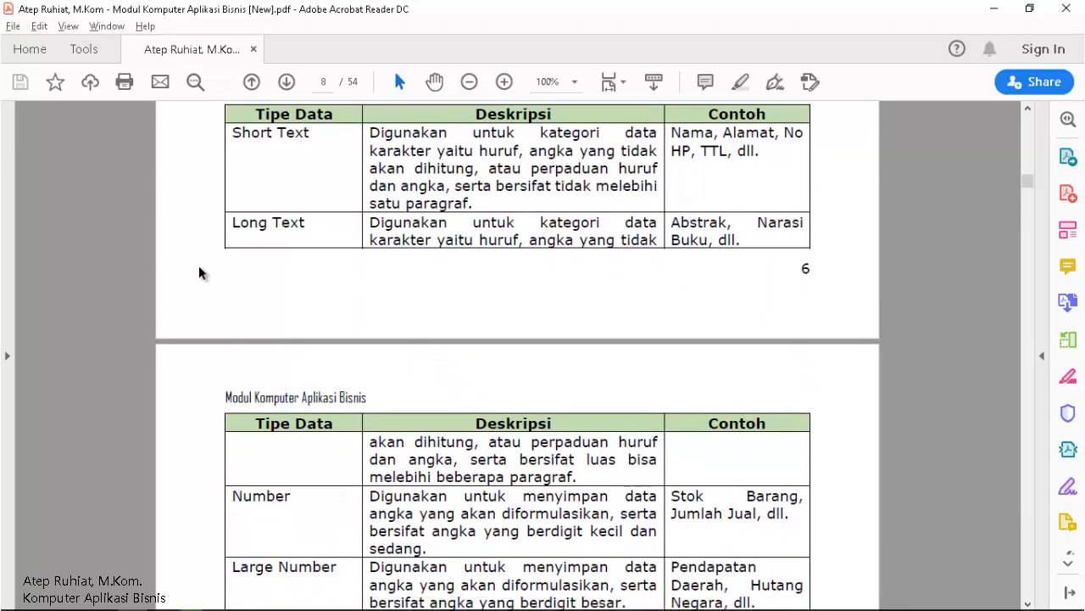
scroll(199, 266, down, 1)
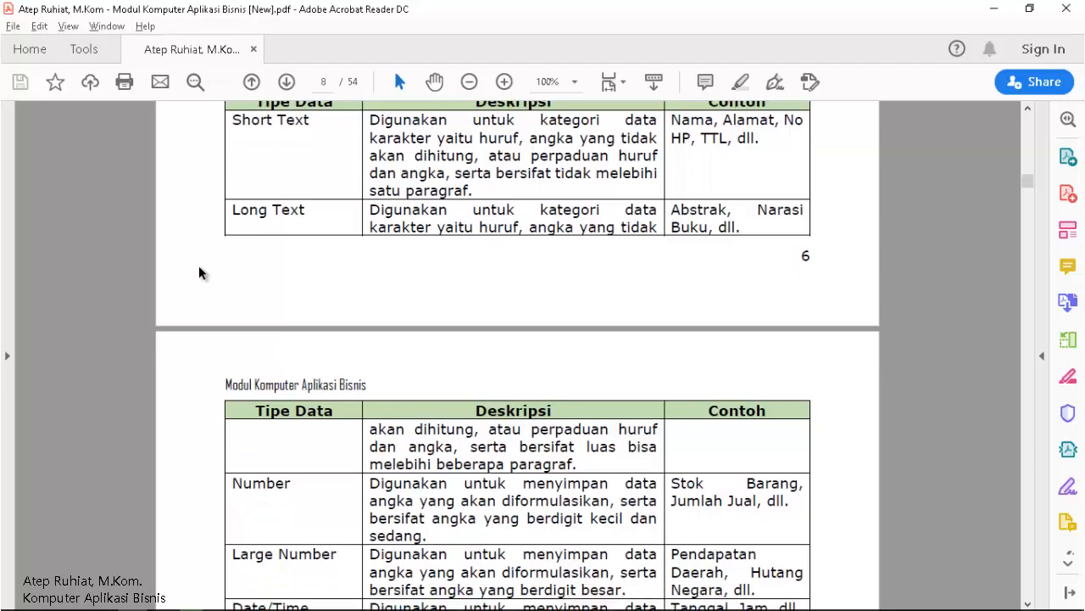
scroll(198, 266, down, 4)
scroll(198, 265, down, 3)
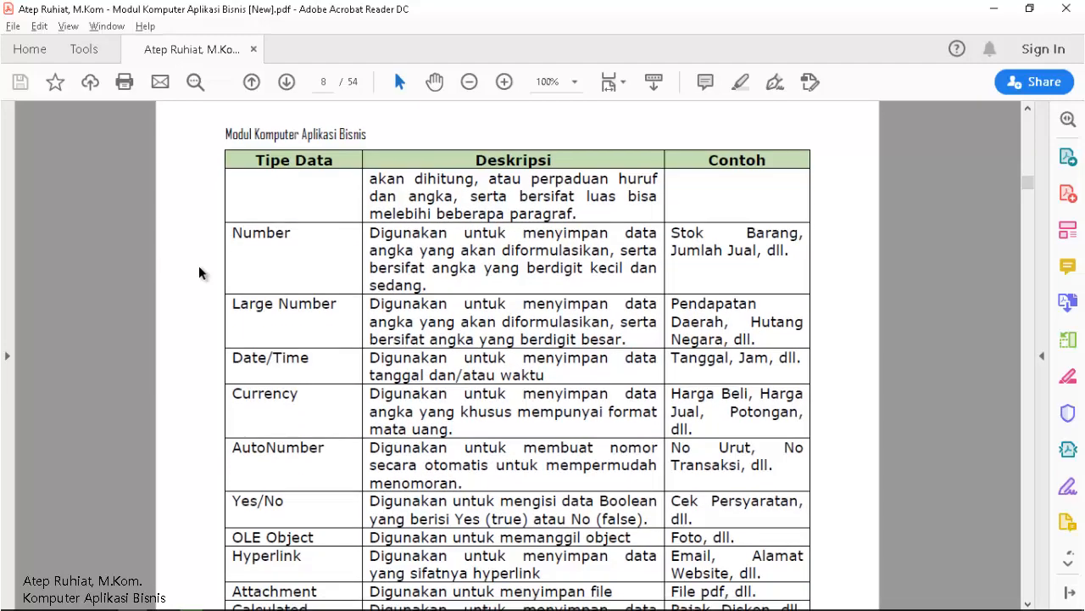
Read the Primary Key explanation and the instructions for creating TABEL BARANG, including its field names, data types and sizes.
scroll(198, 266, down, 5)
scroll(199, 265, down, 2)
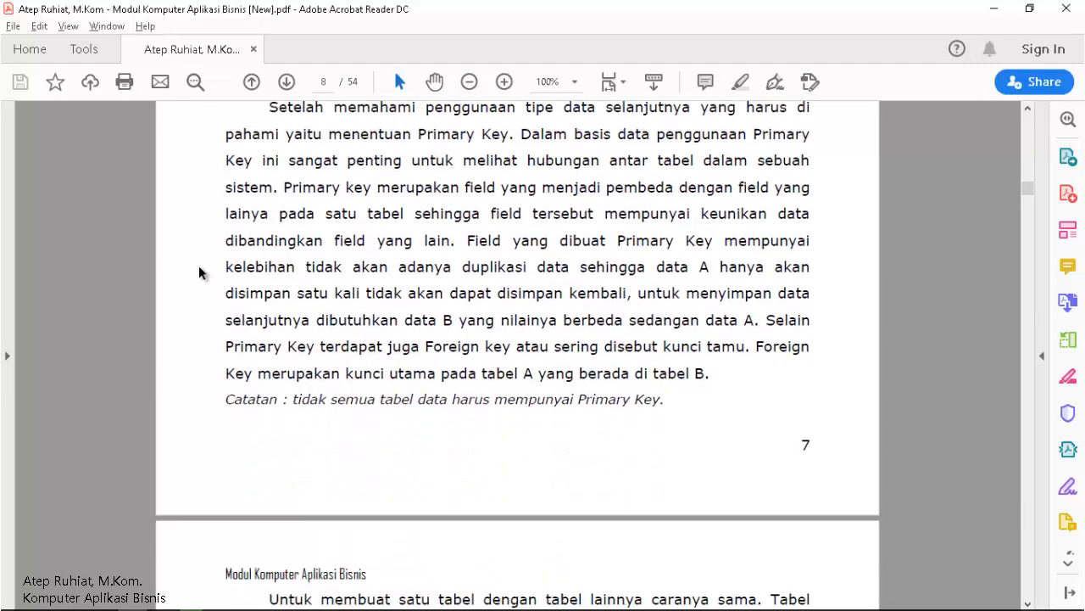
scroll(198, 271, down, 2)
scroll(198, 272, down, 2)
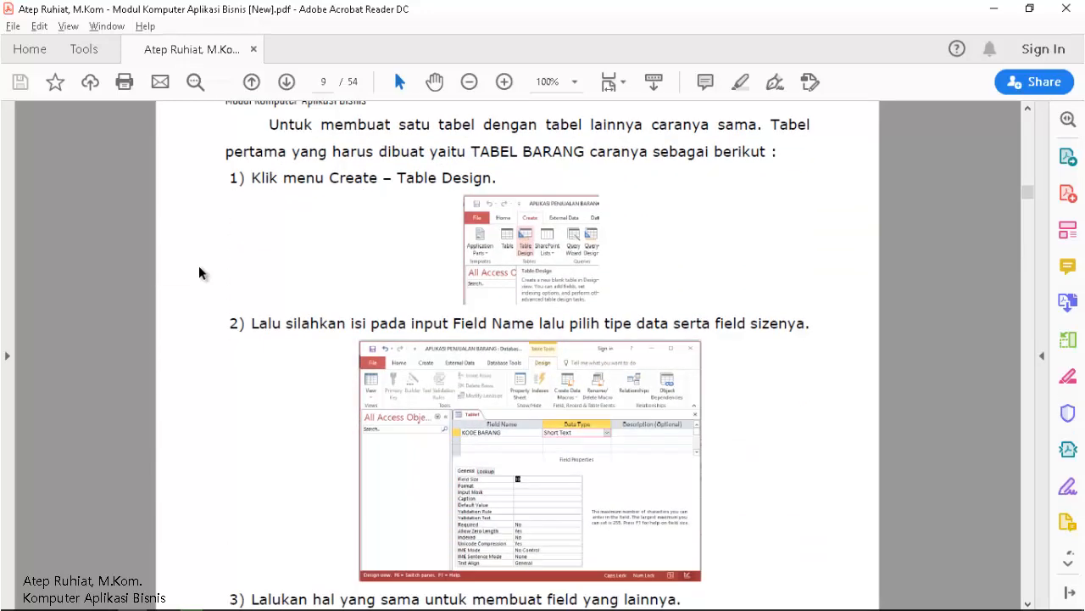
scroll(198, 272, down, 1)
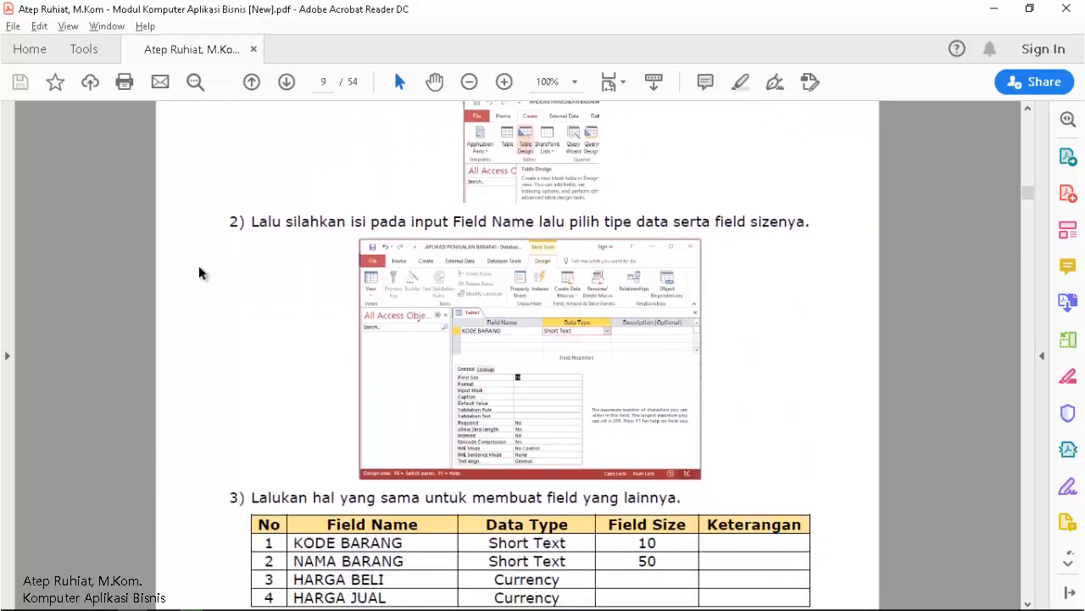
scroll(198, 271, down, 3)
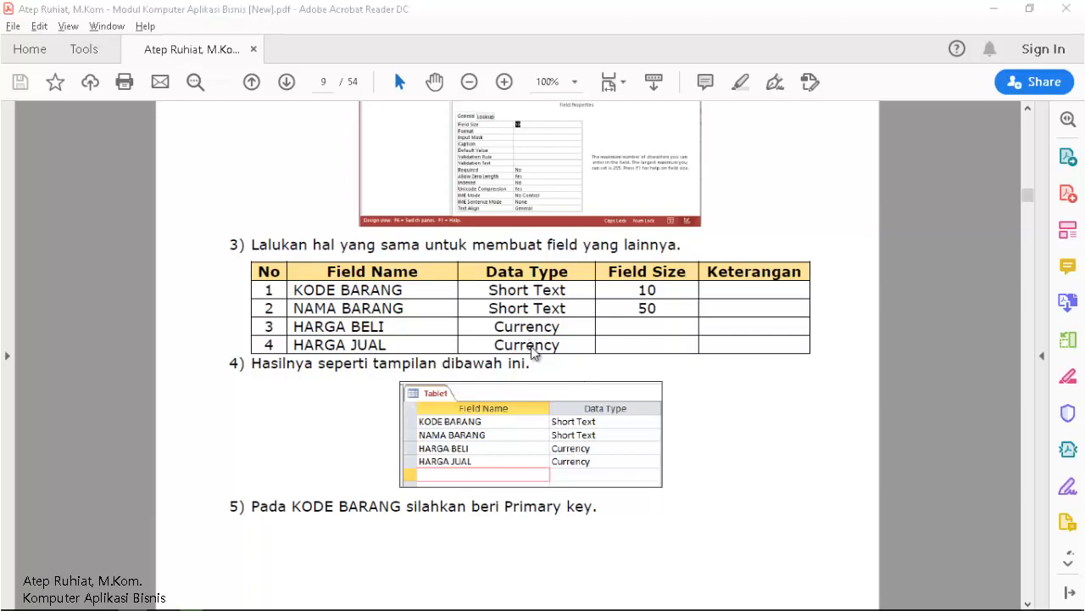
Switch to the APLIKASI PENJUALAN BARANG database in Access and create a new table in Design view.
key(alt+Tab)
key(Tab)
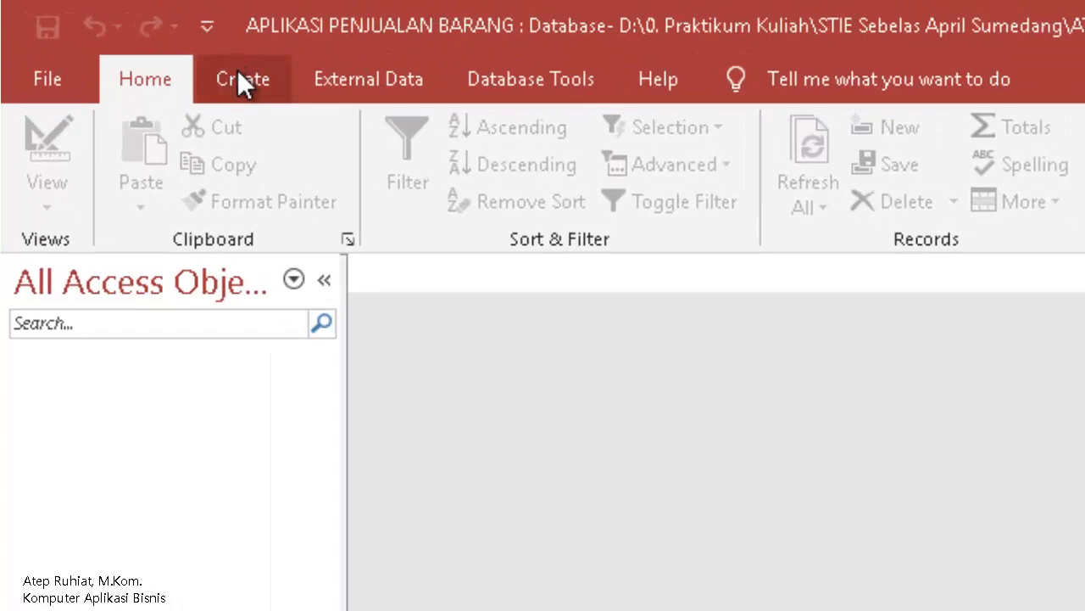
click(241, 85)
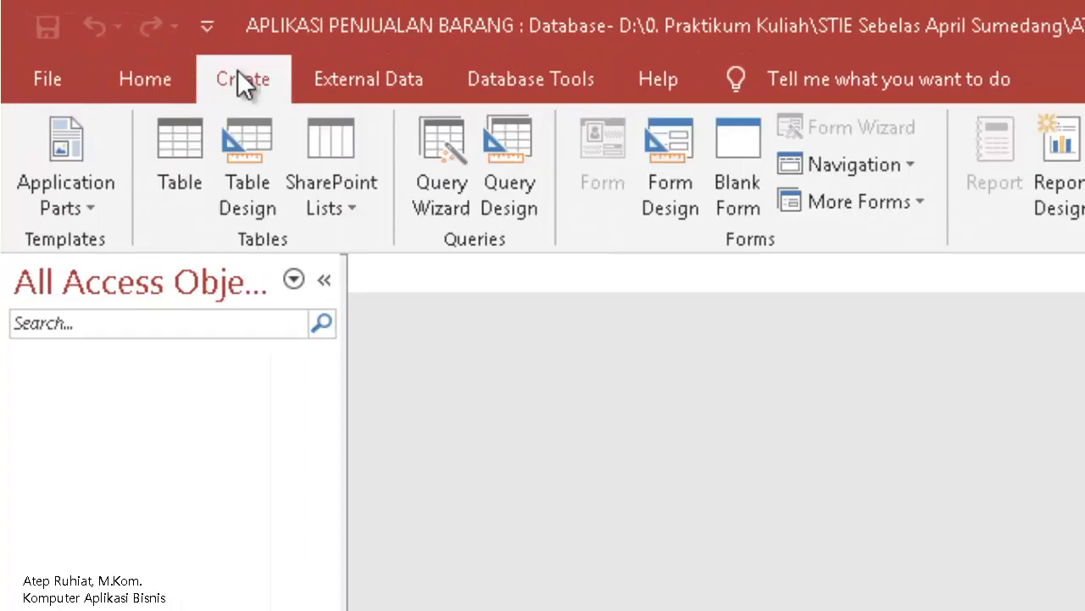
click(261, 190)
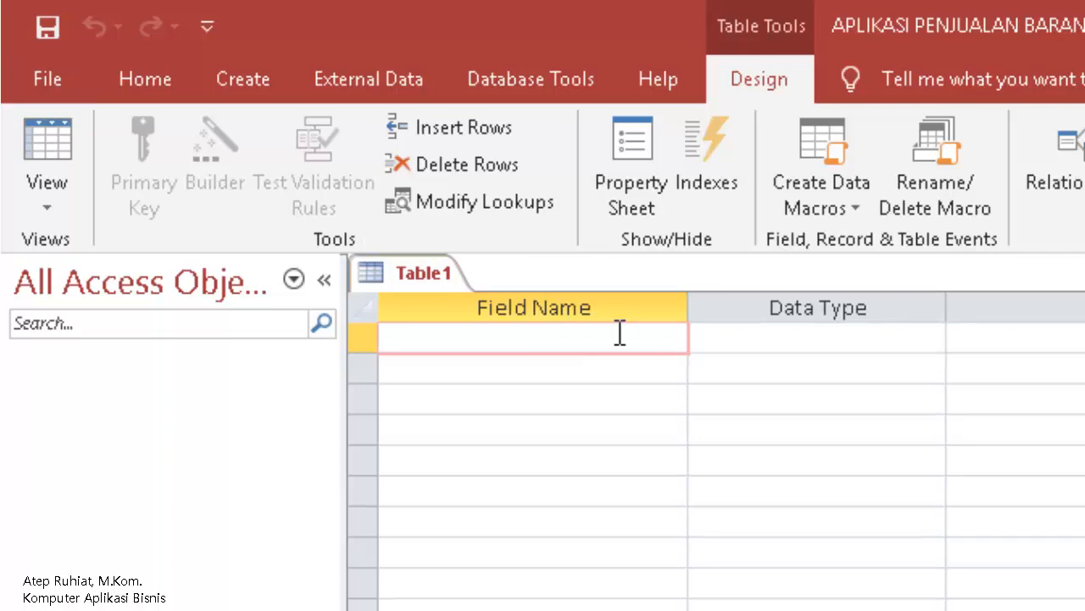
Enter the field names KODE BARANG, NAMA BARANG, HARGA BELI and HARGA JUAL in the new table.
text(ko)
key(BackSpace)
key(BackSpace)
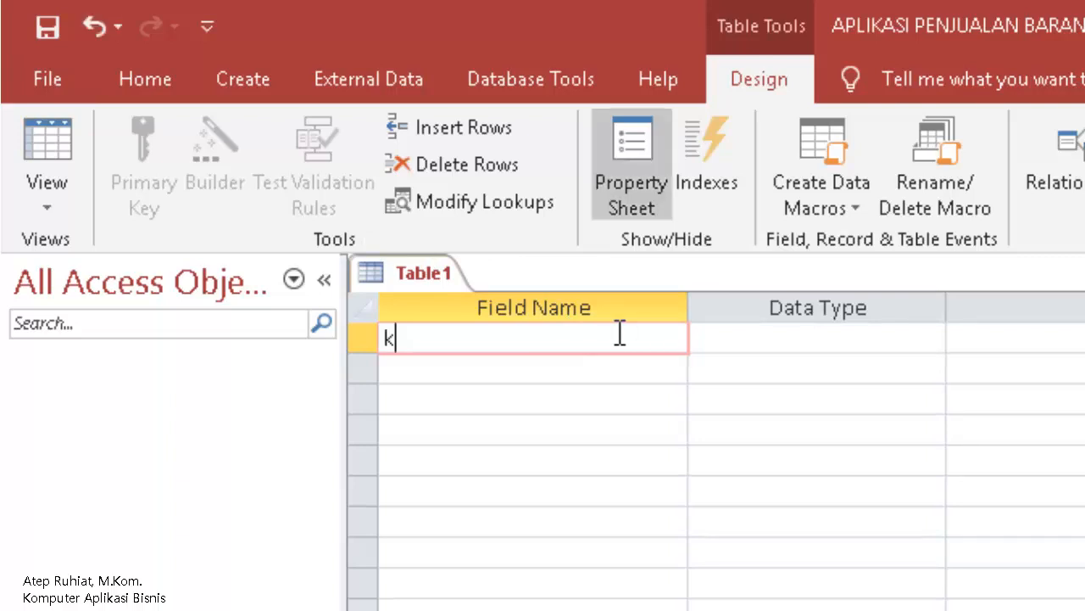
text(KODE BARANG)
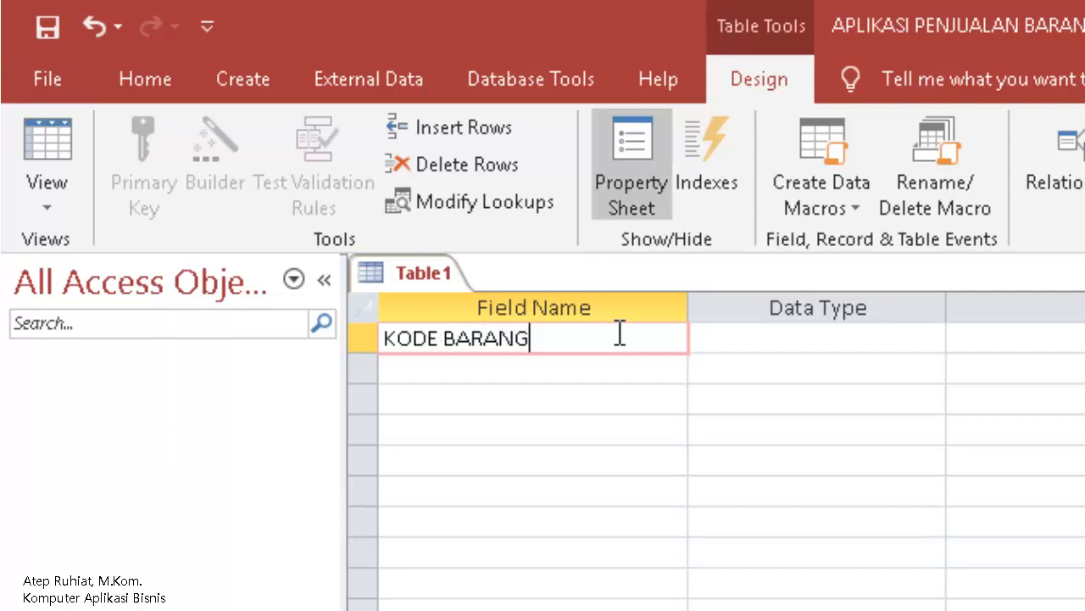
key(Down)
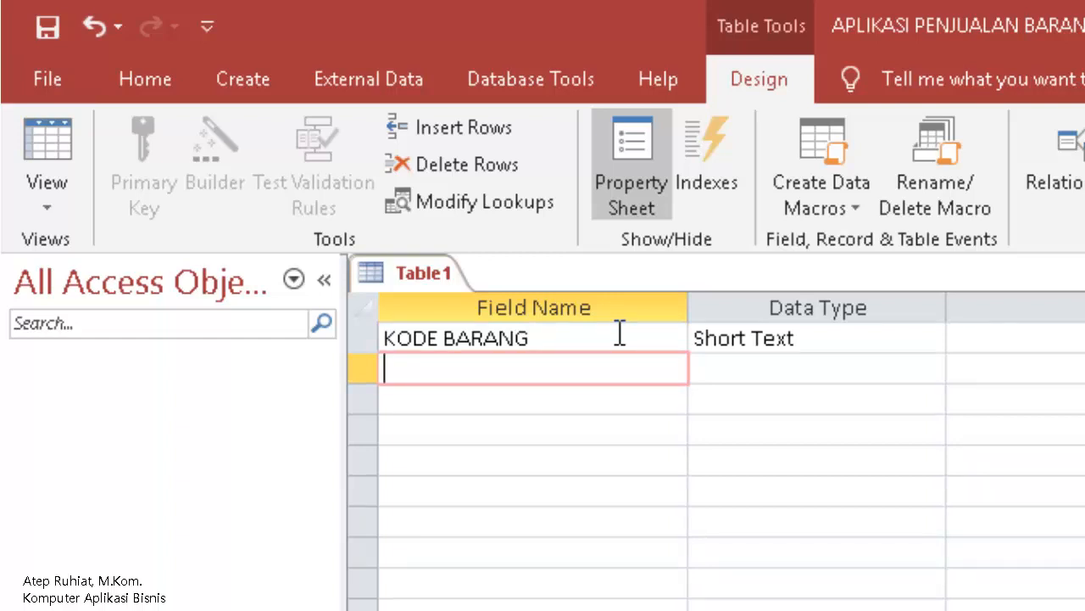
text(NAMA BARANG)
key(Down)
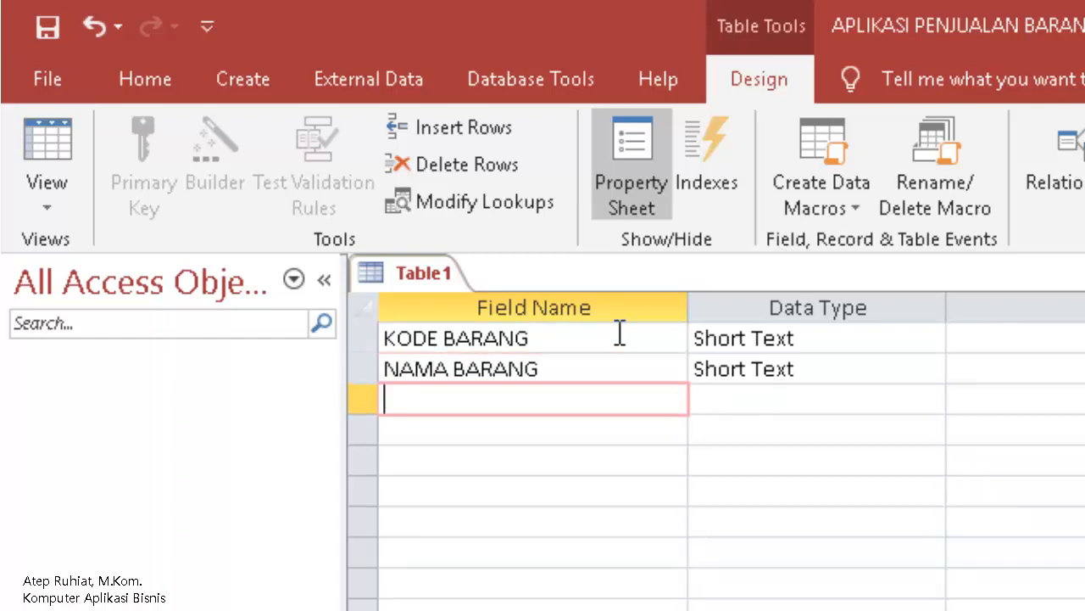
text(HARGA BELI)
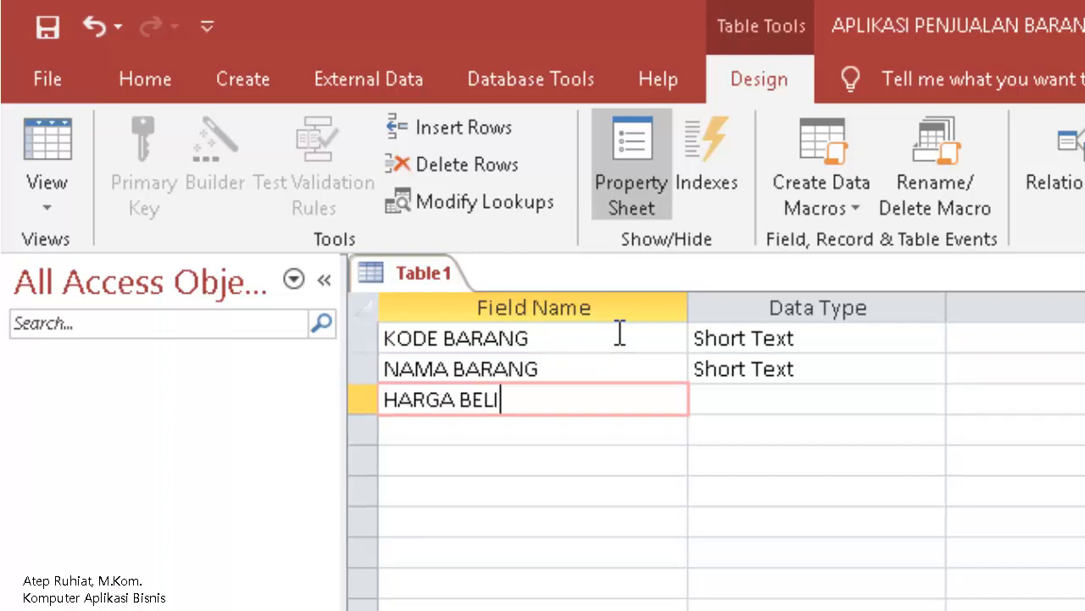
key(Down)
text(HARGA JUAL)
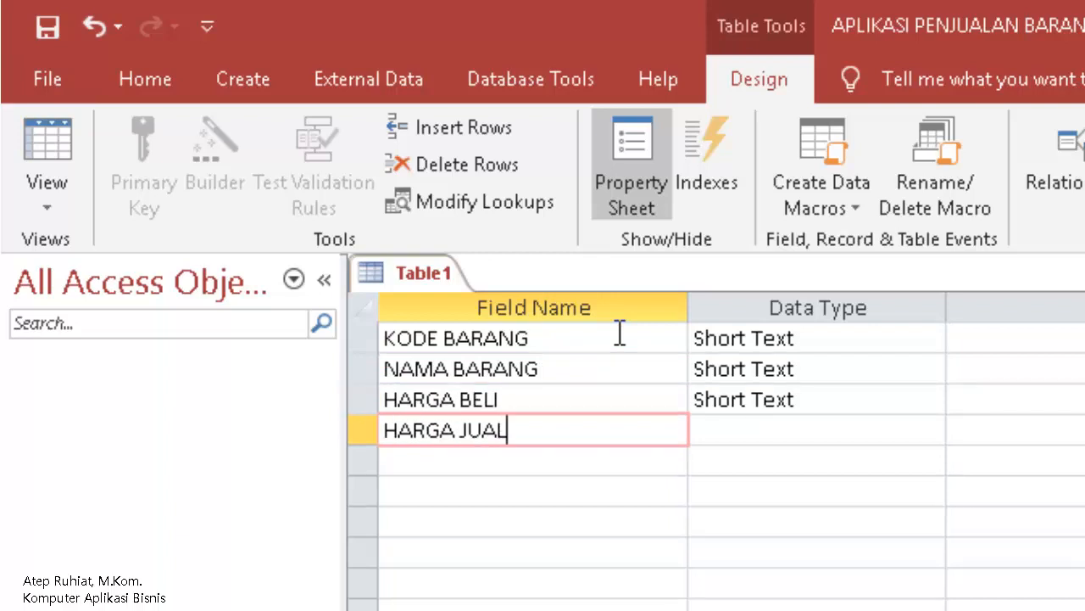
Keep Short Text for the KODE BARANG field and set its field size to 10.
key(Tab)
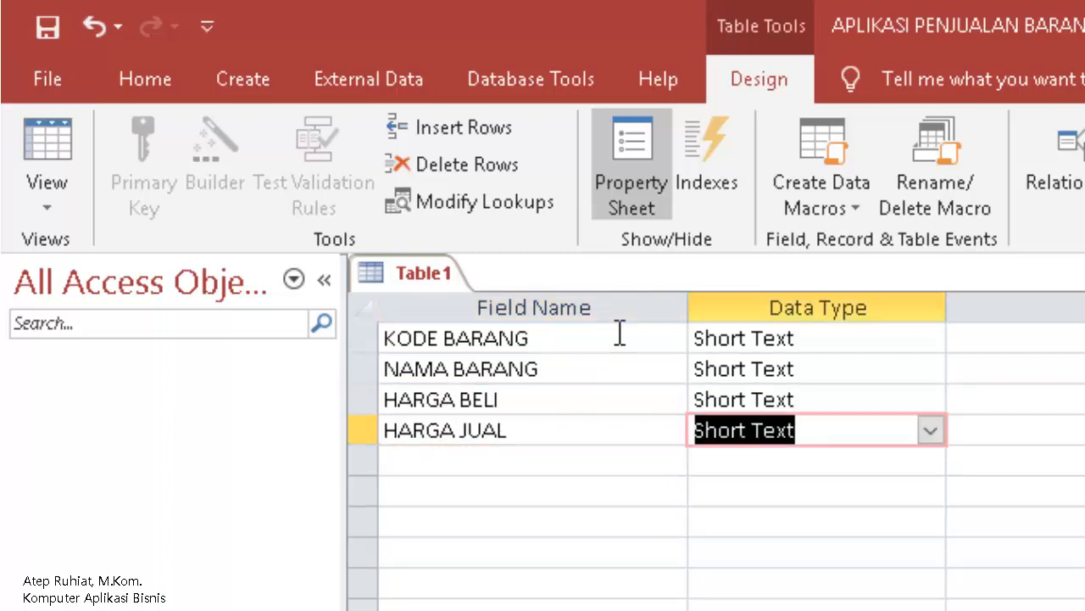
key(Up)
key(Up)
key(Up)
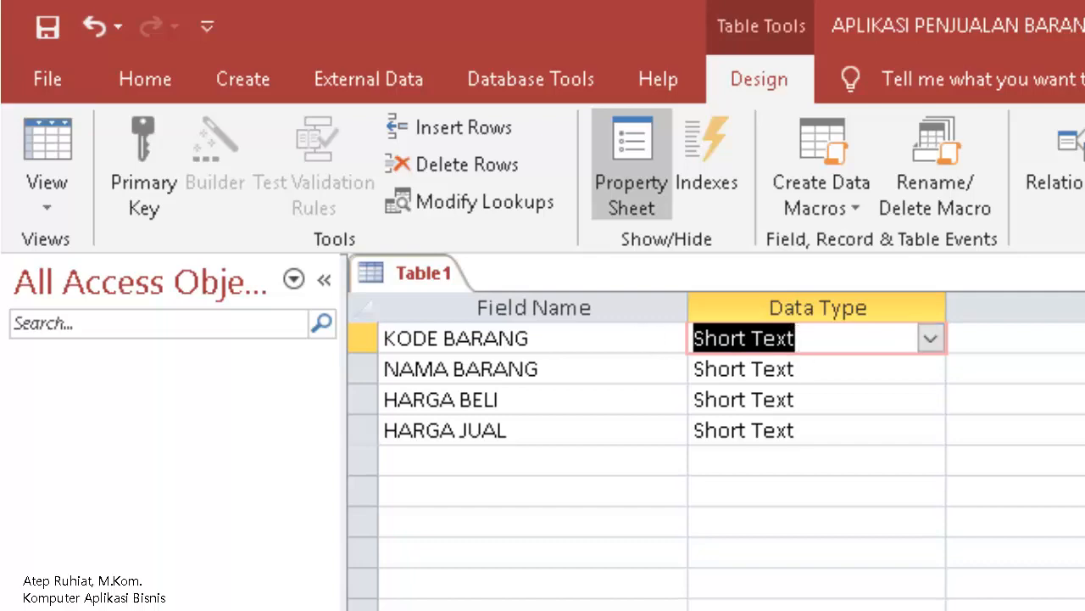
click(322, 516)
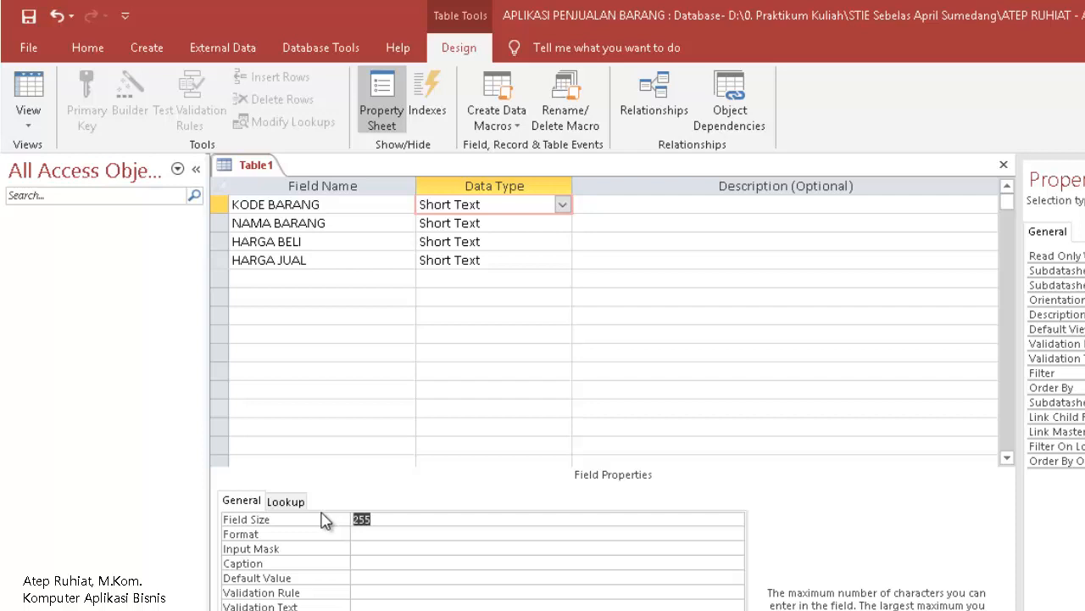
text(10)
Set the field size of the NAMA BARANG field to 50.
click(494, 221)
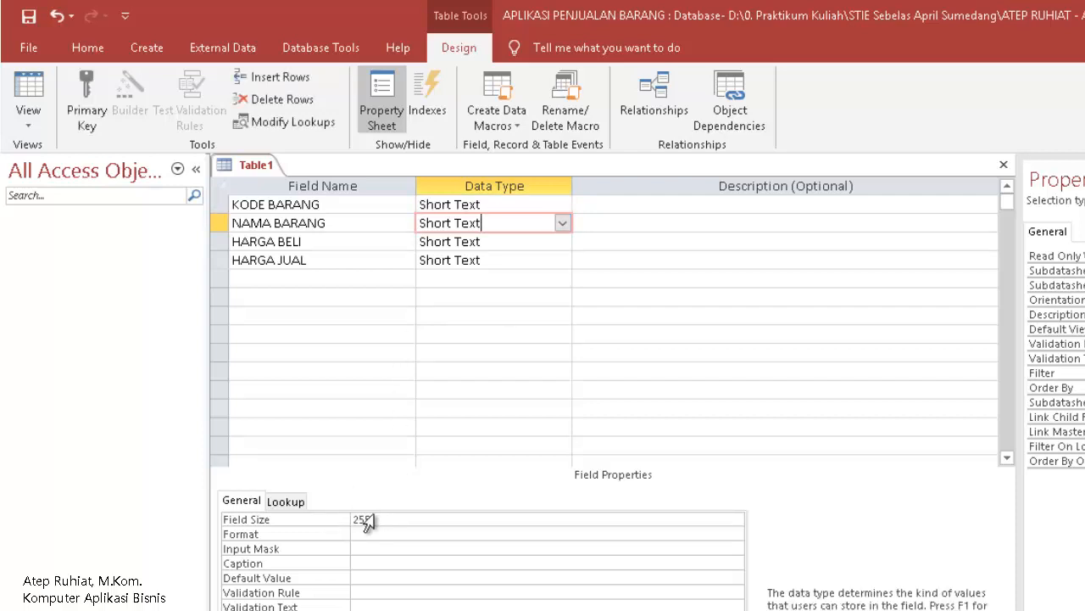
click(297, 514)
click(298, 514)
text(50)
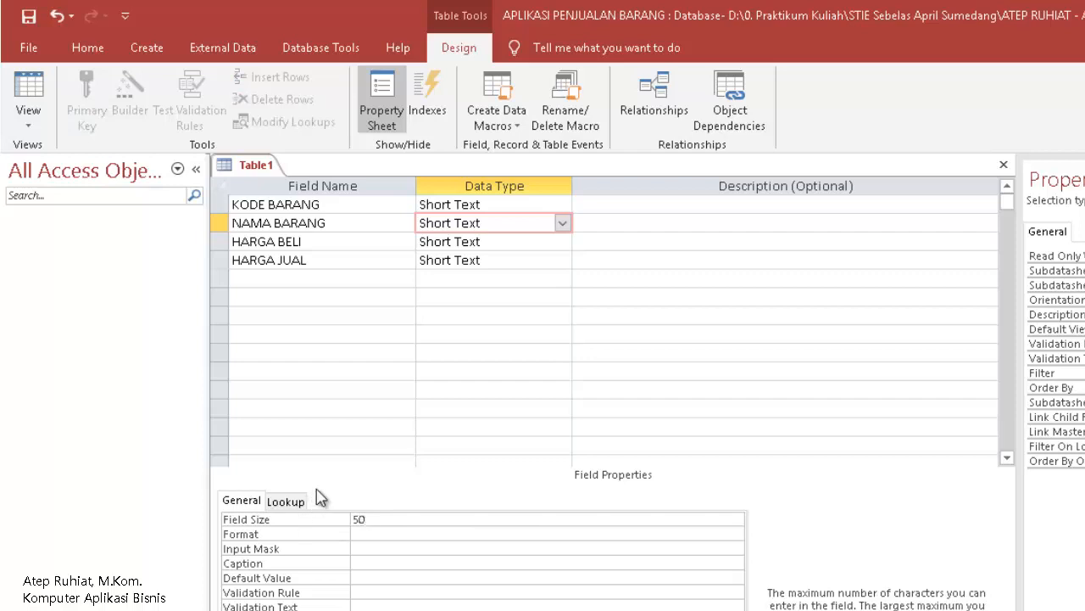
Change the data type of the HARGA BELI field to Currency.
click(547, 241)
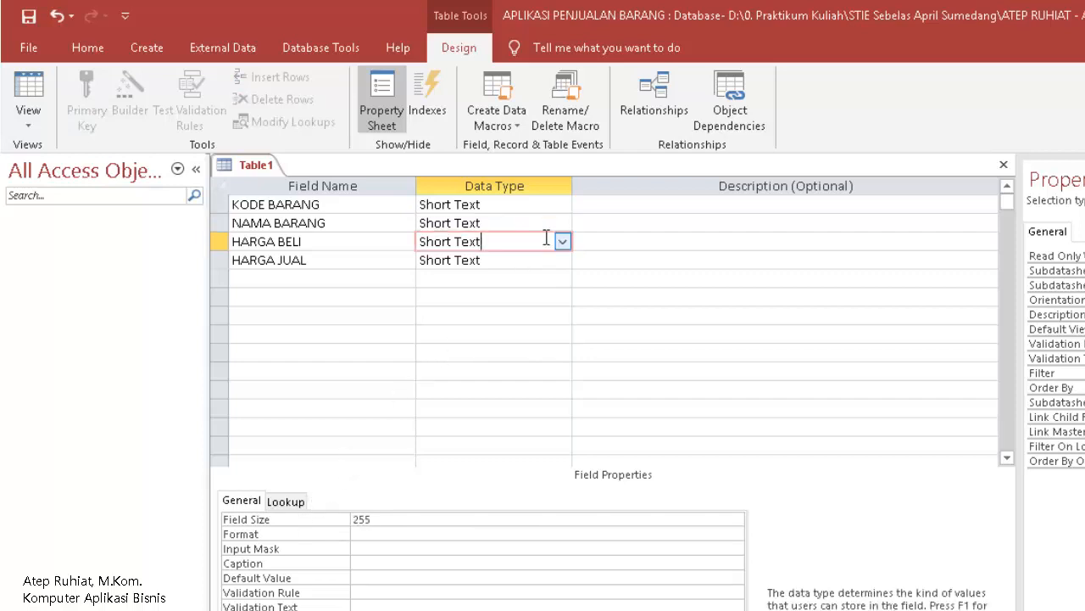
click(562, 242)
click(485, 353)
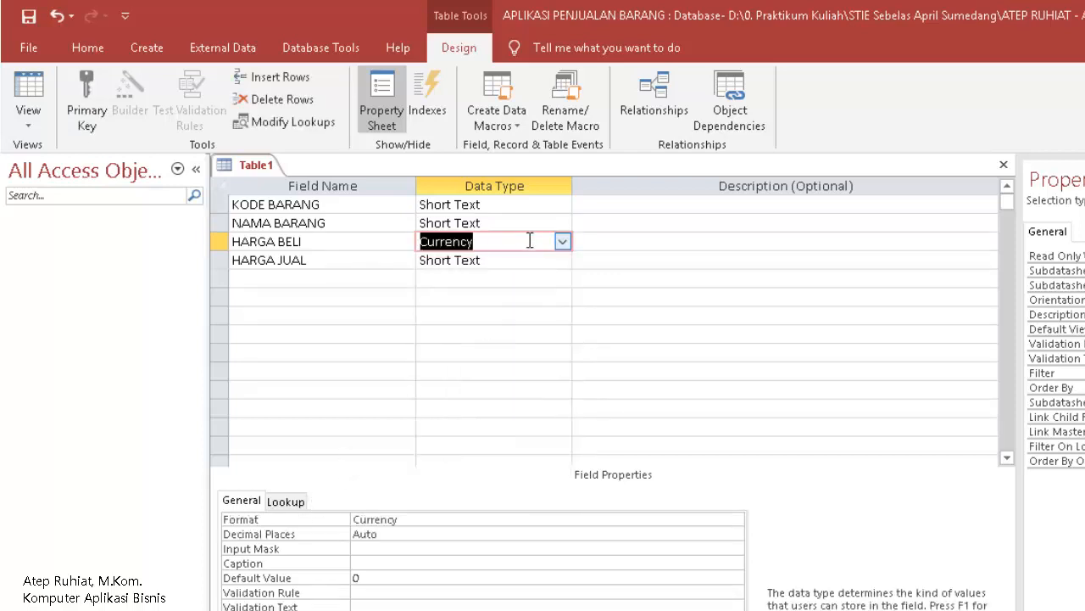
Change the data type of the HARGA JUAL field to Currency.
click(514, 259)
click(562, 261)
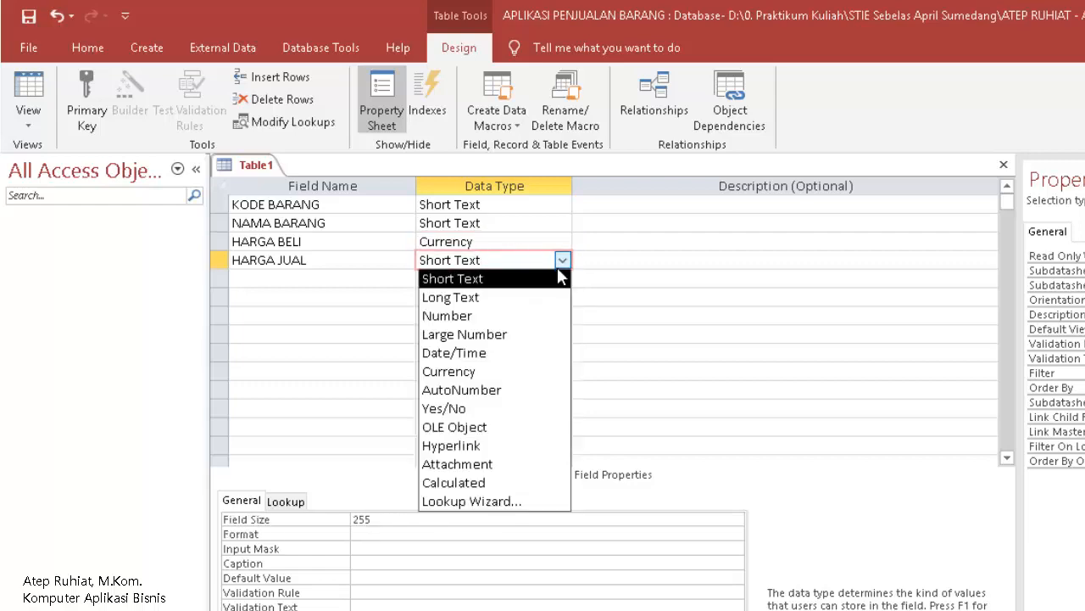
click(485, 368)
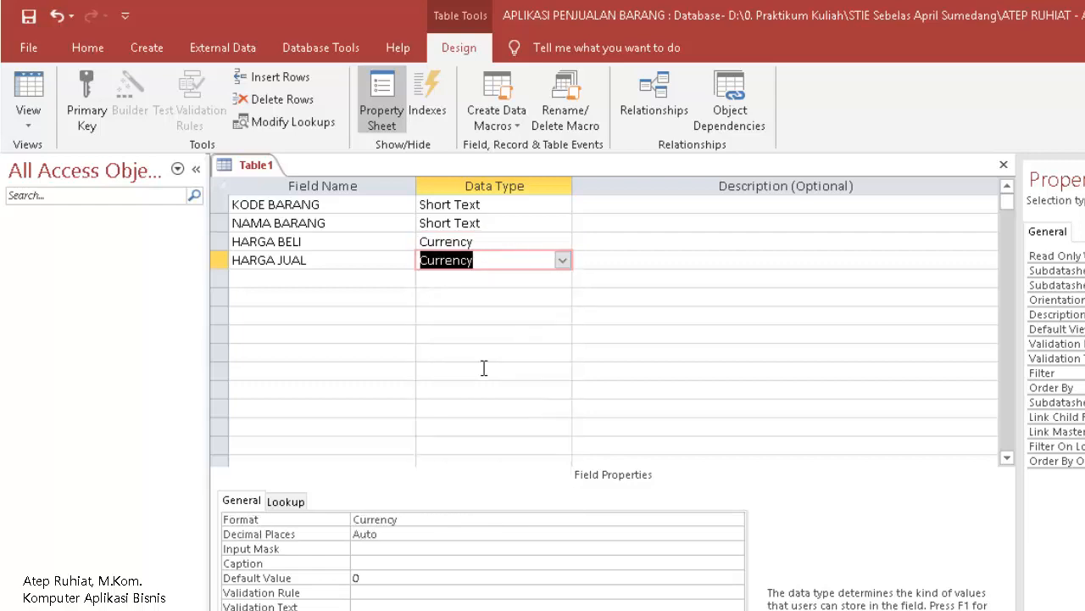
Make the KODE BARANG field the primary key of the table.
click(370, 203)
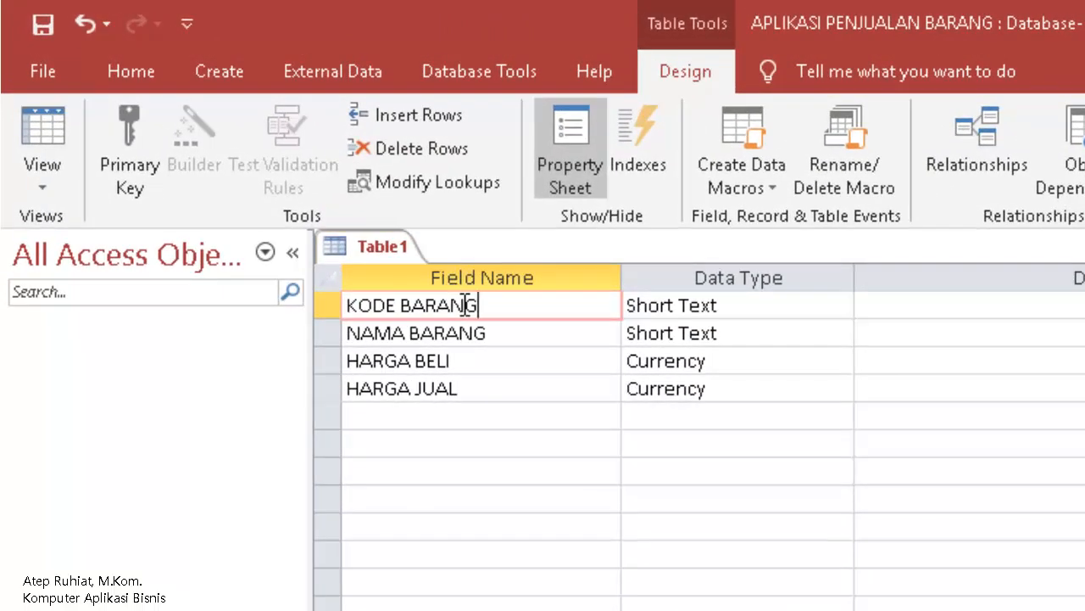
click(759, 305)
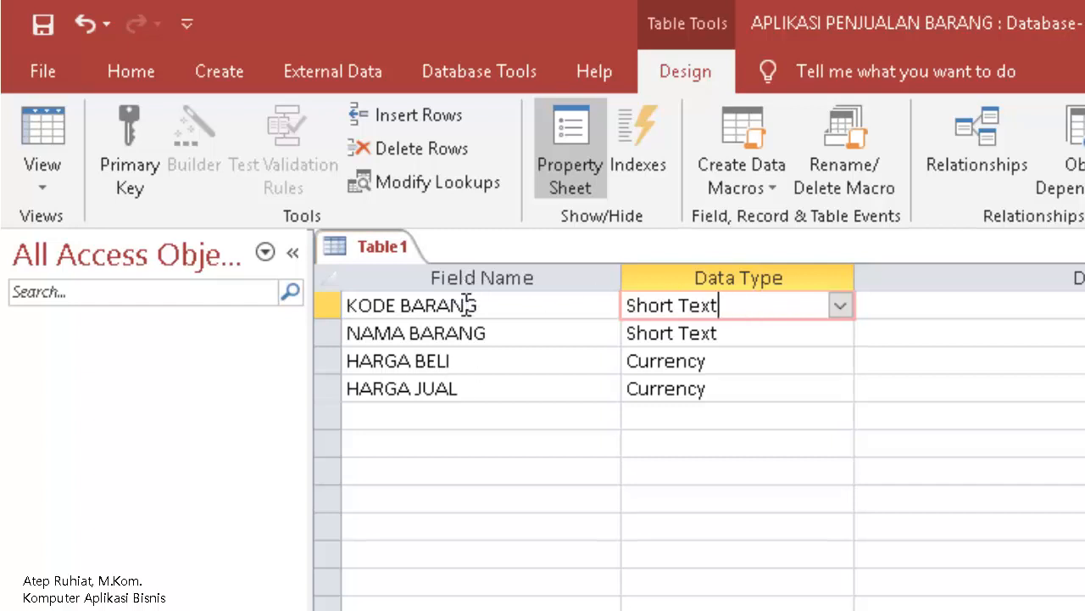
click(426, 304)
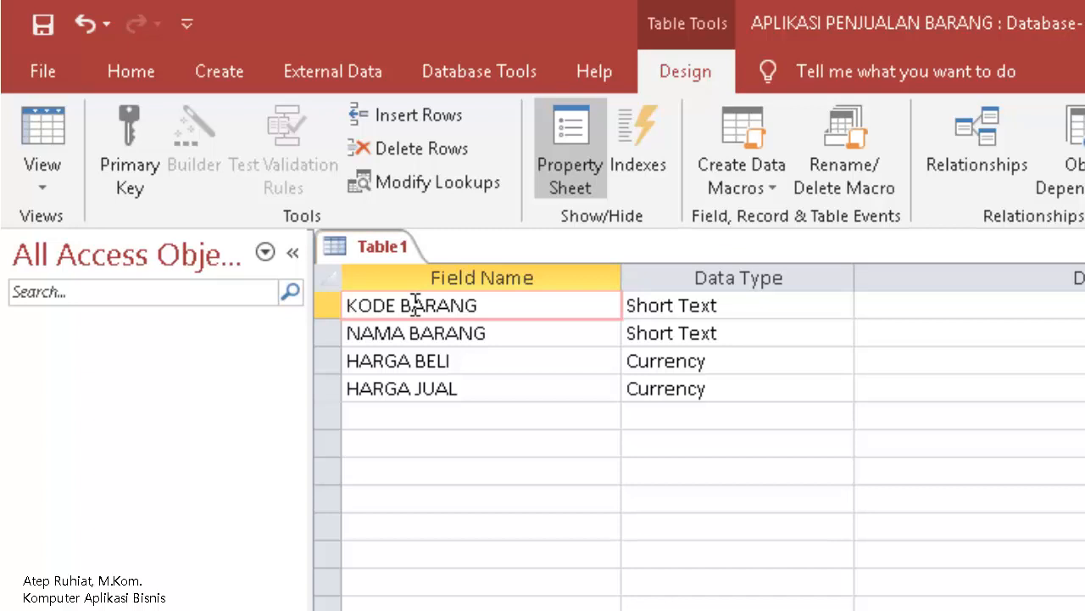
right_click(416, 303)
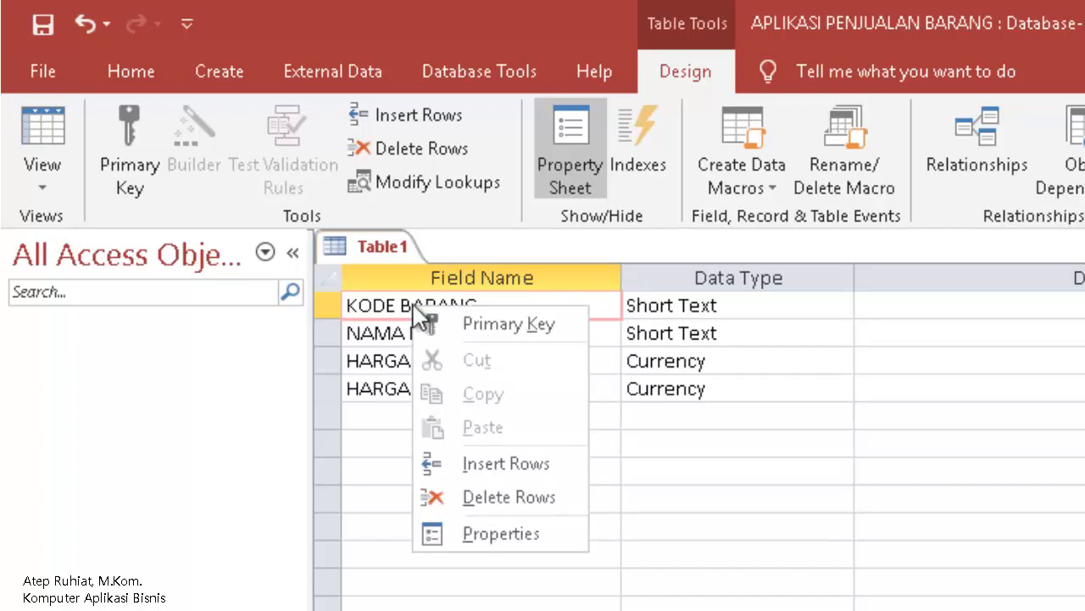
click(458, 317)
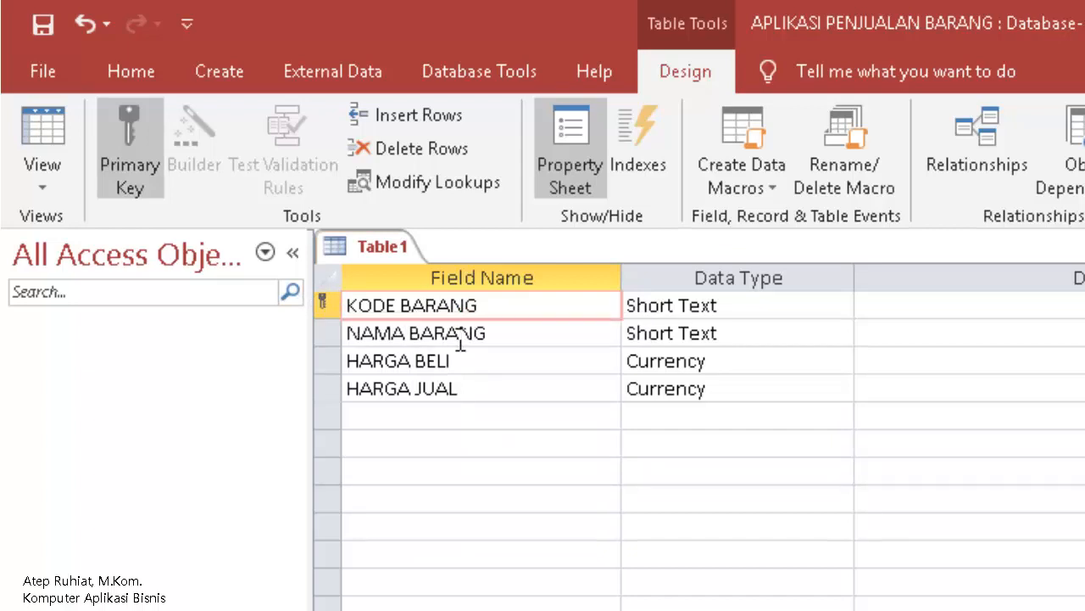
key(ctrl+s)
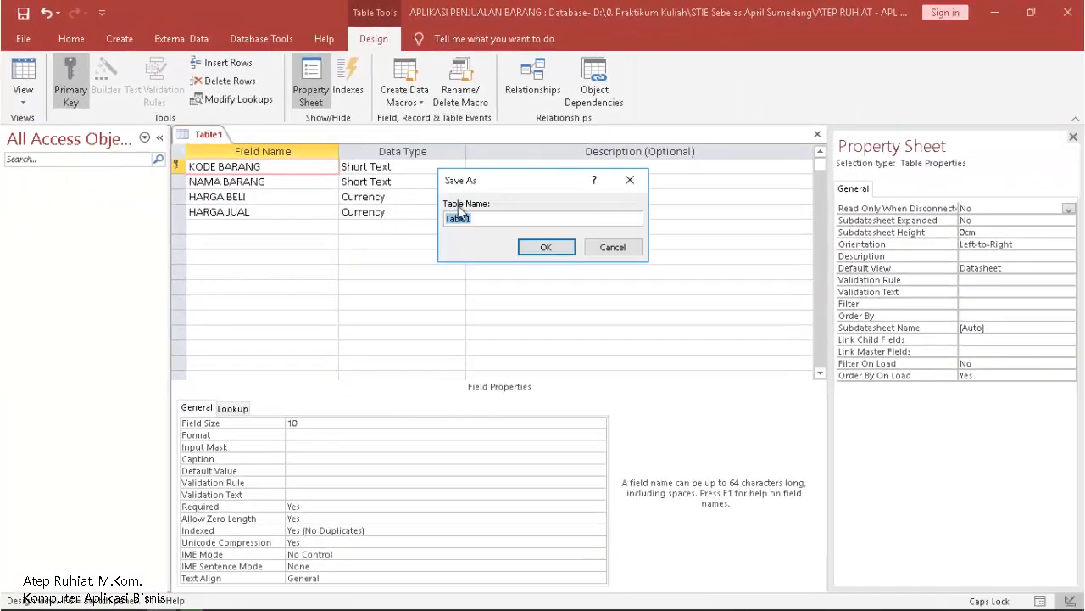
click(833, 338)
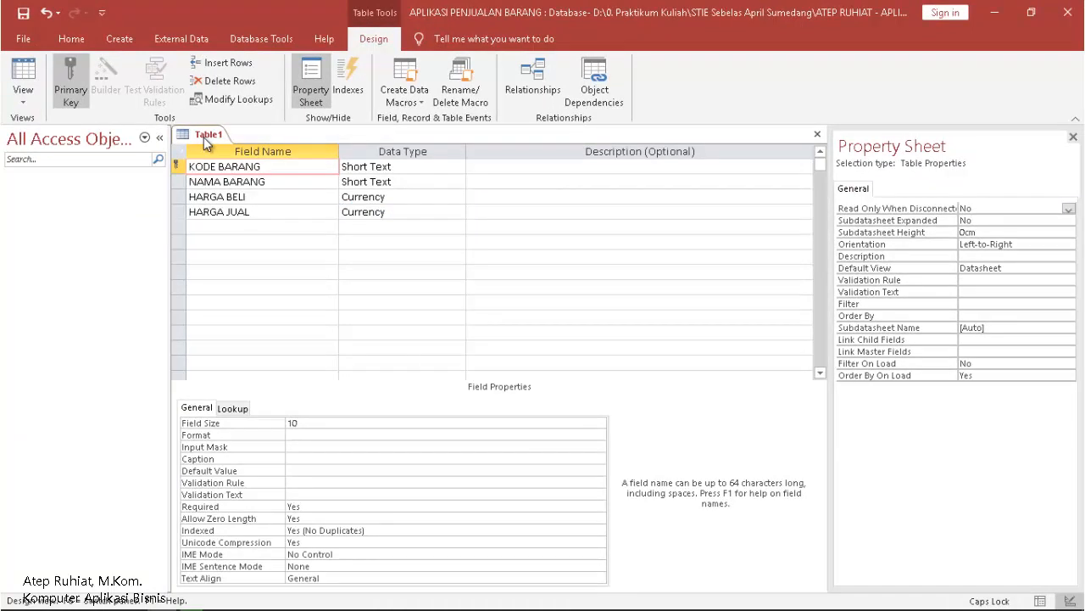
key(ctrl+s)
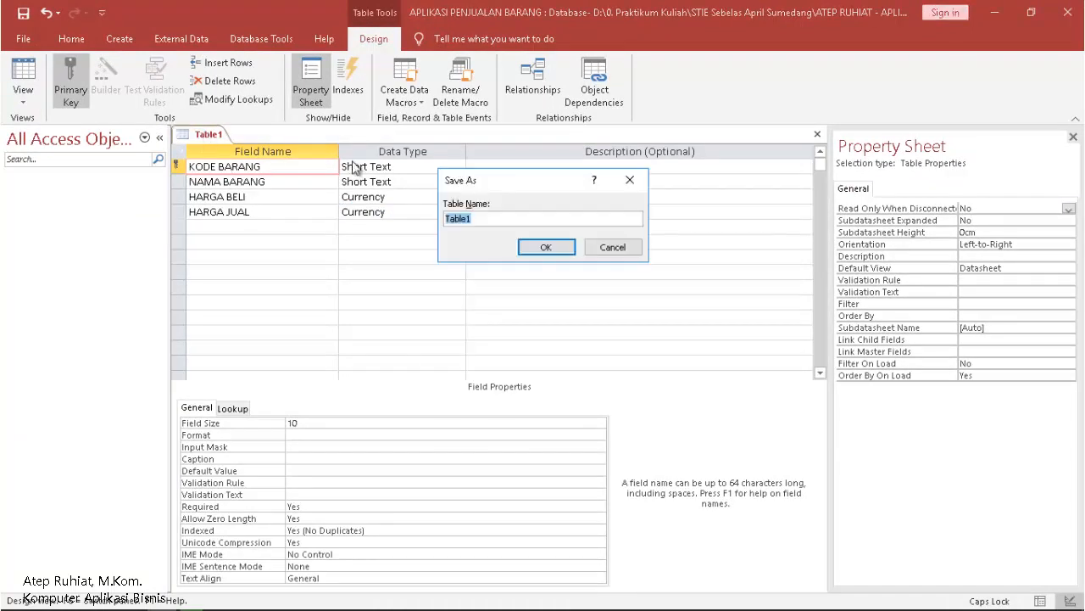
click(613, 248)
right_click(225, 136)
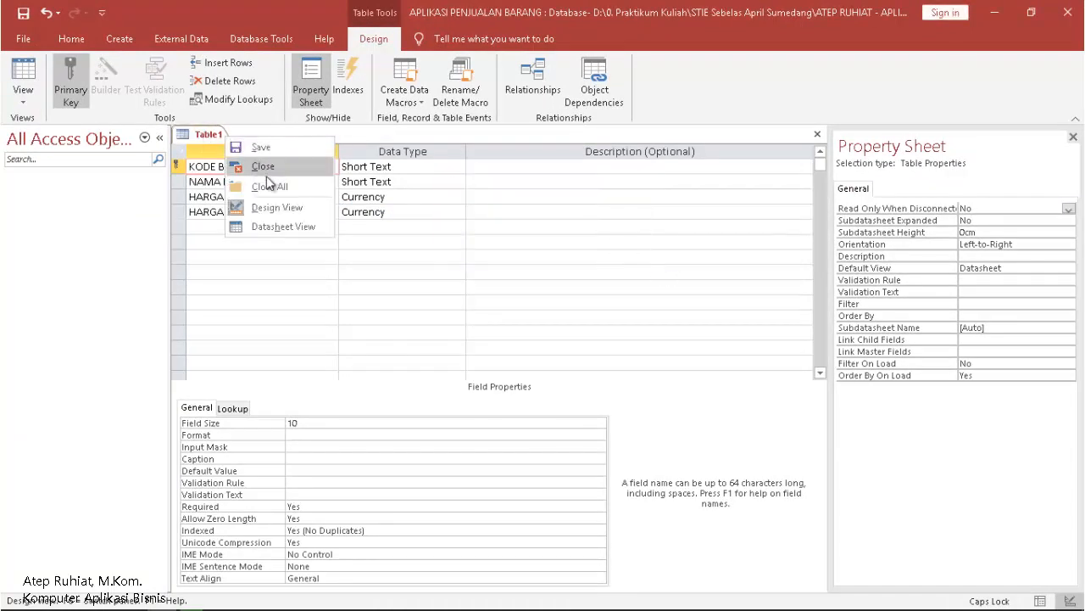
click(175, 14)
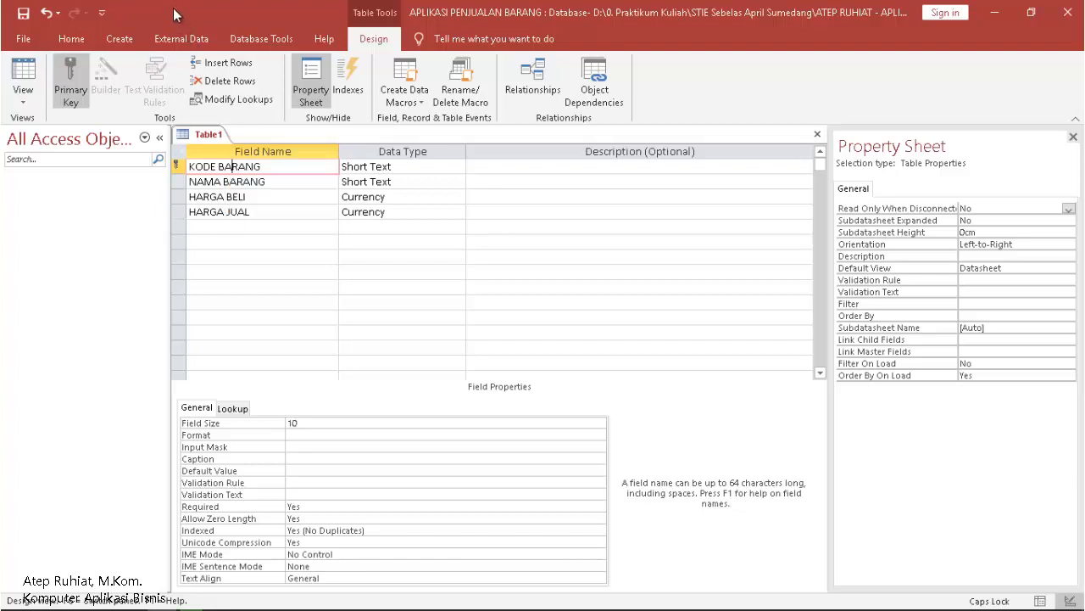
Save the new table under the name TABEL BARANG and close it.
click(22, 14)
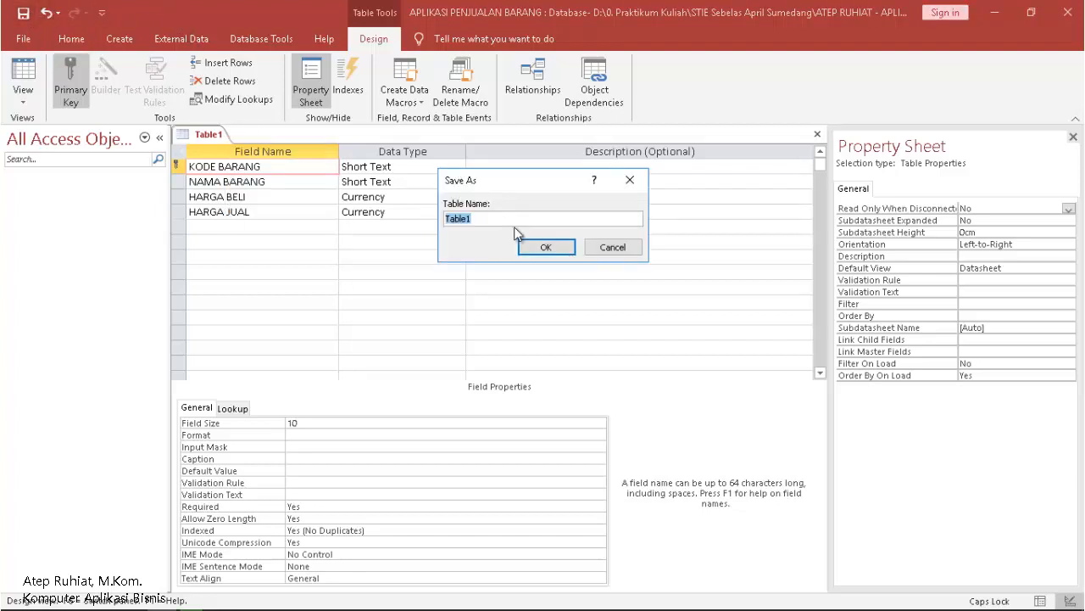
text(TABEL BARANG)
click(544, 247)
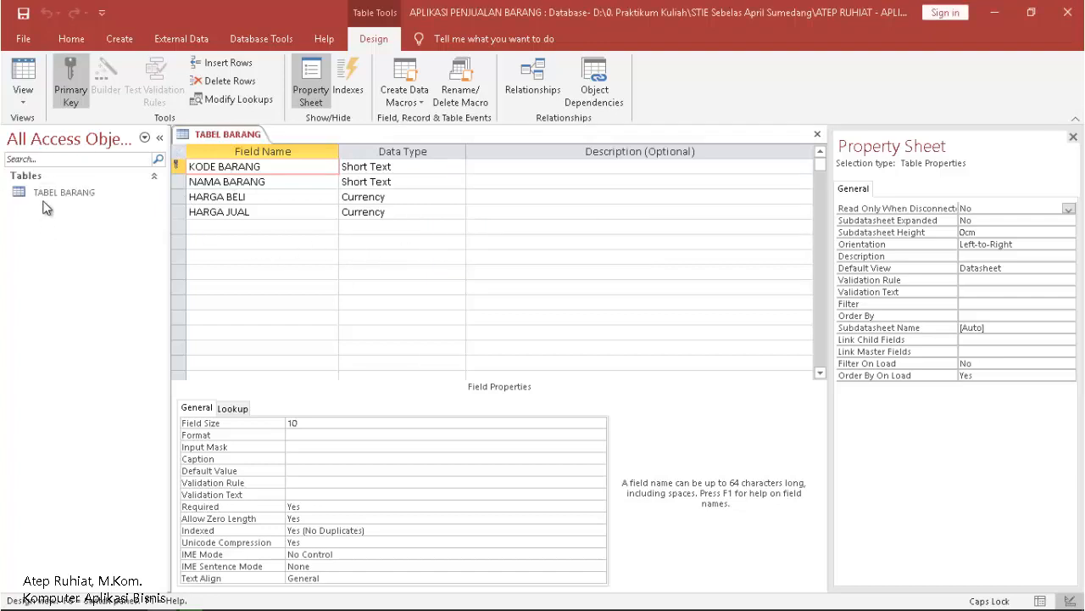
click(46, 195)
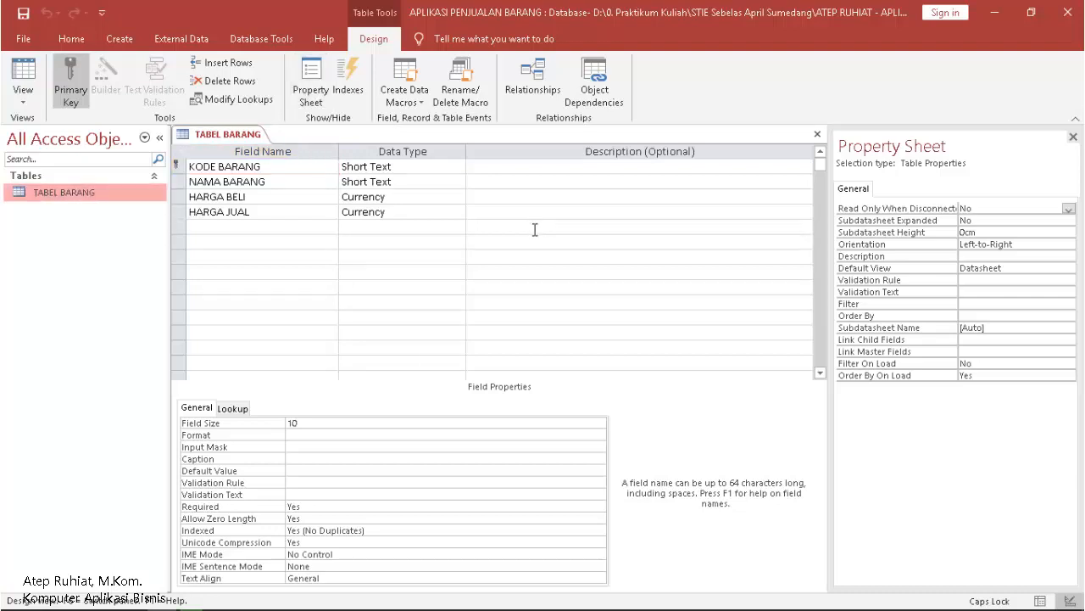
click(818, 136)
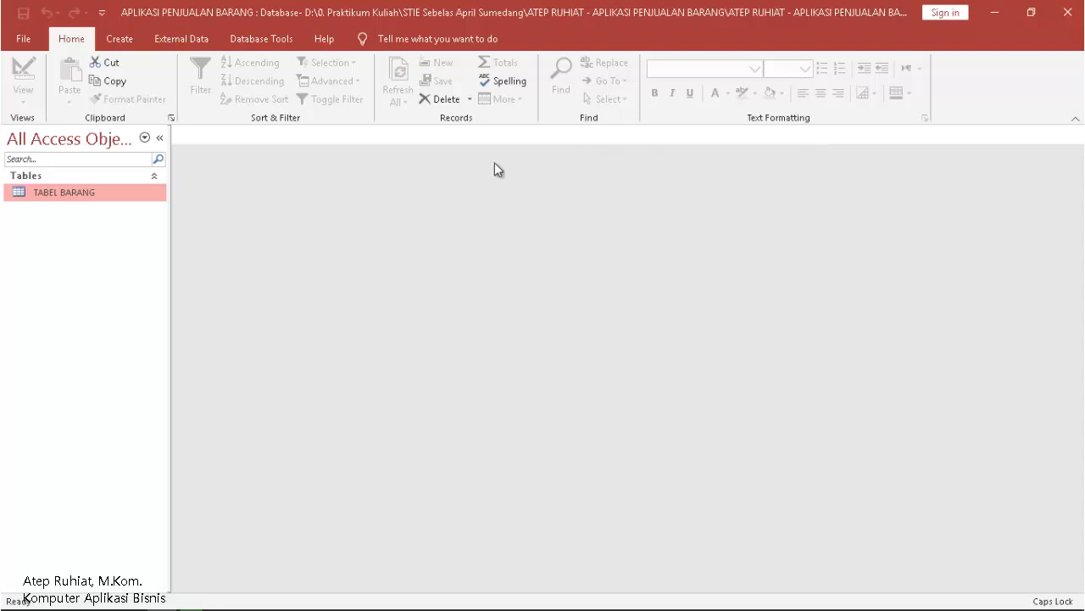
Open TABEL BARANG in Design View to look at its field structure, and close it.
right_click(87, 194)
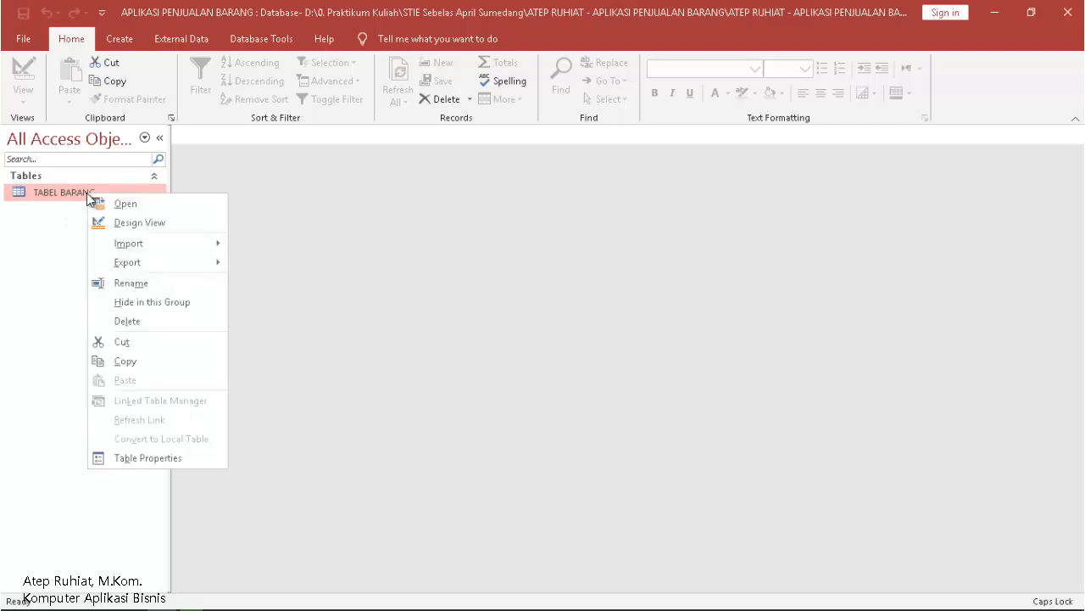
click(120, 223)
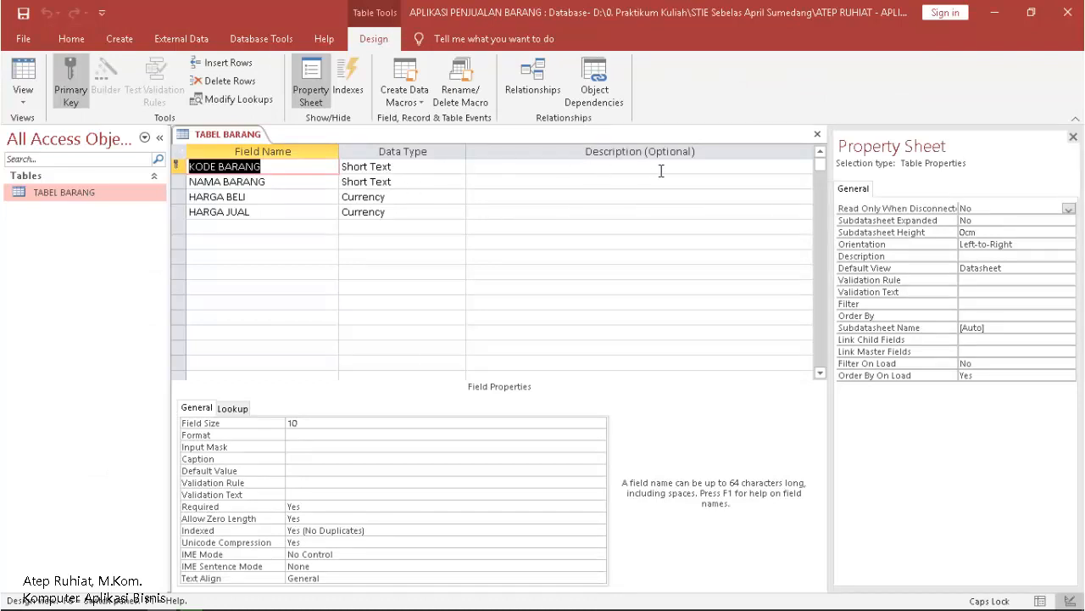
click(817, 134)
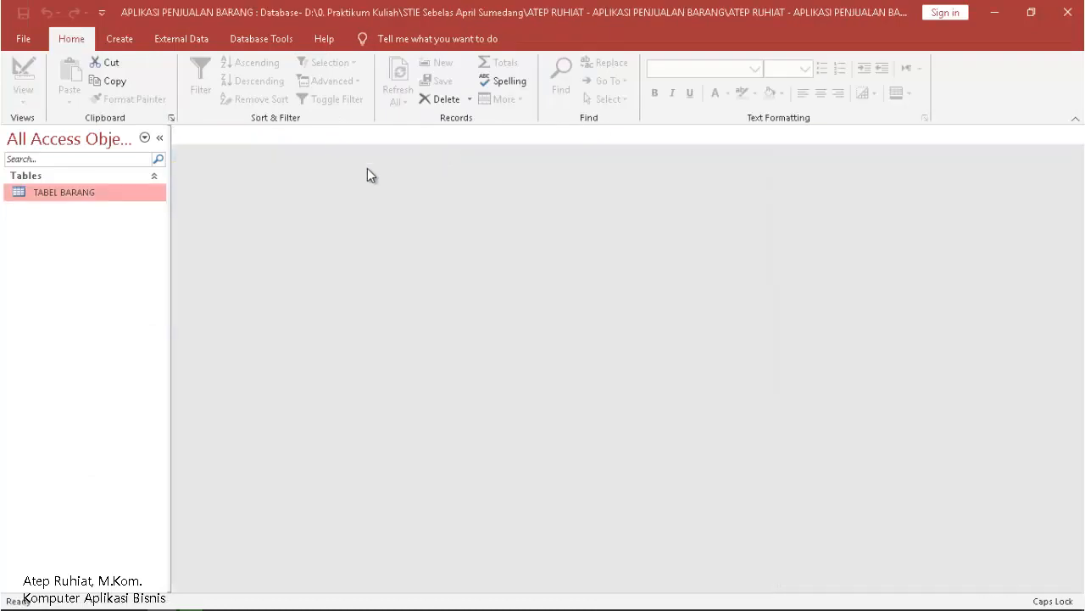
Open TABEL BARANG in Datasheet View to look at its data entry columns, and close it.
right_click(61, 197)
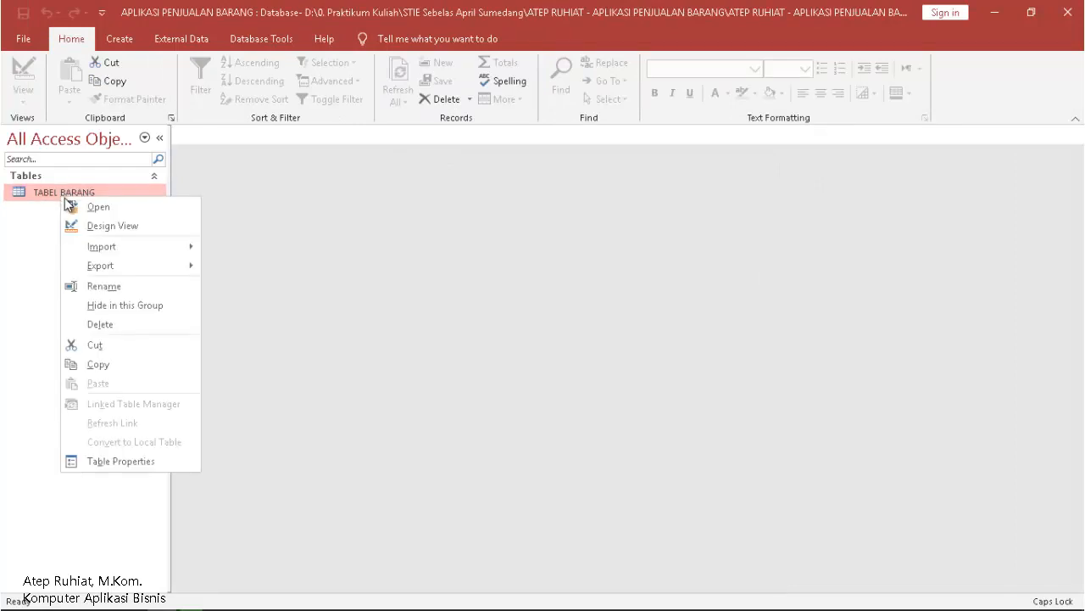
click(73, 205)
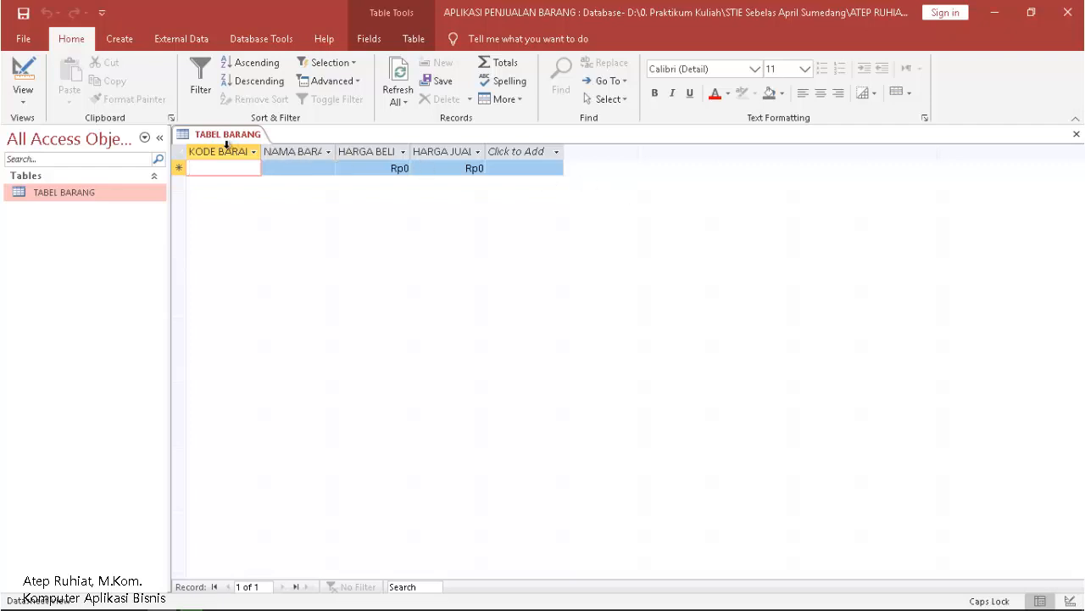
click(1076, 134)
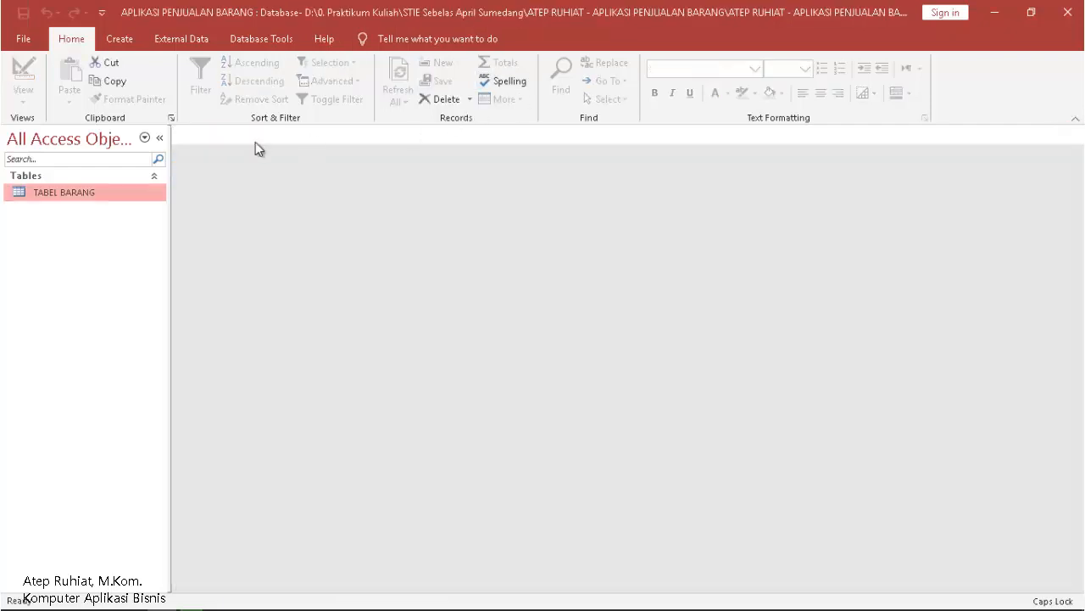
Compare the Design View and Datasheet View of TABEL BARANG once more, closing the table after each view.
right_click(68, 202)
click(90, 226)
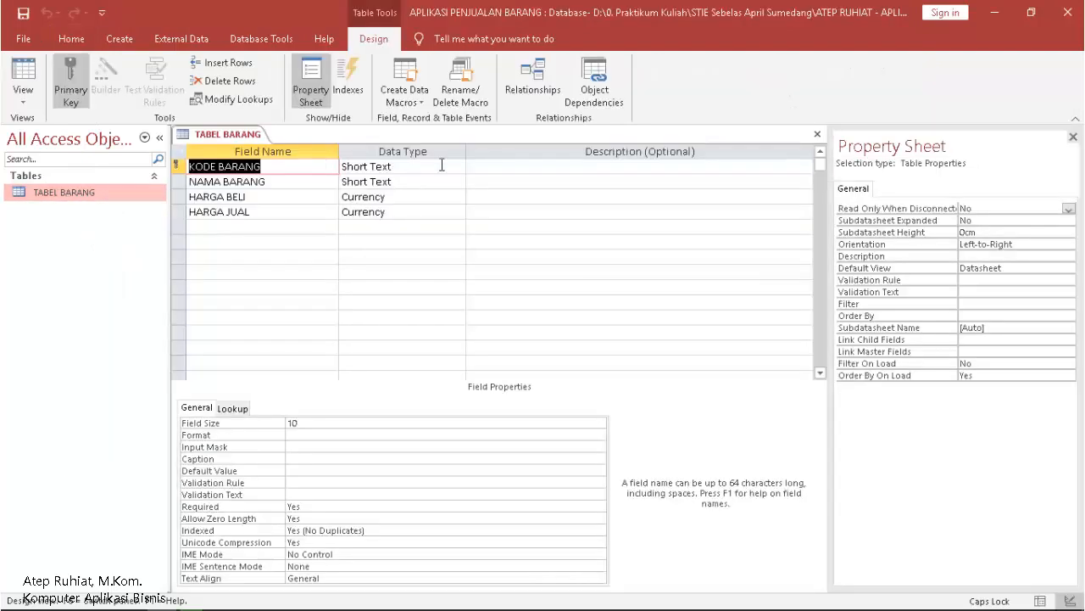
click(817, 135)
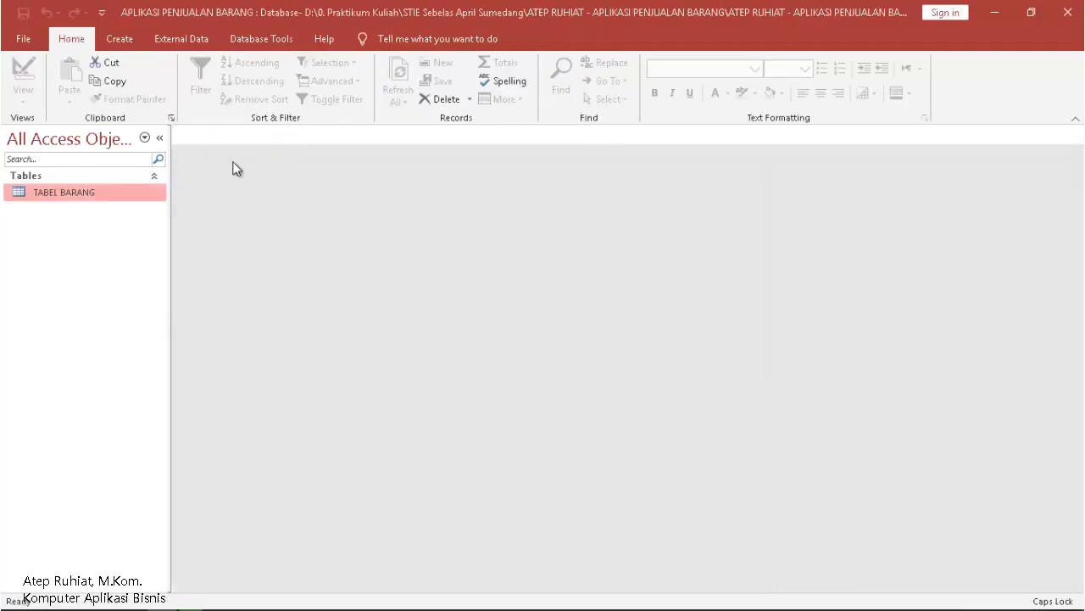
right_click(68, 196)
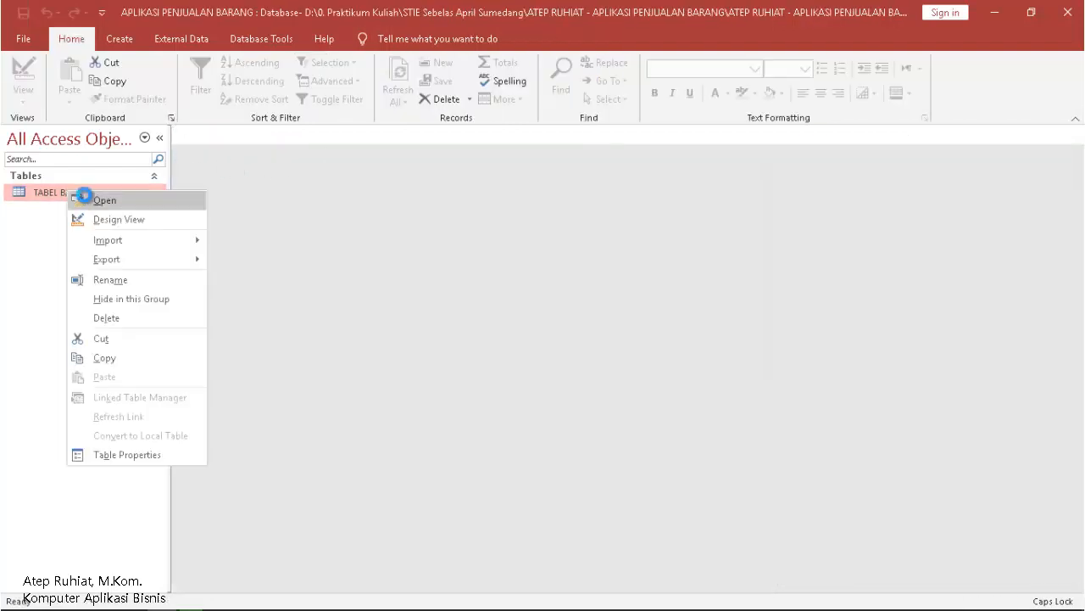
click(83, 198)
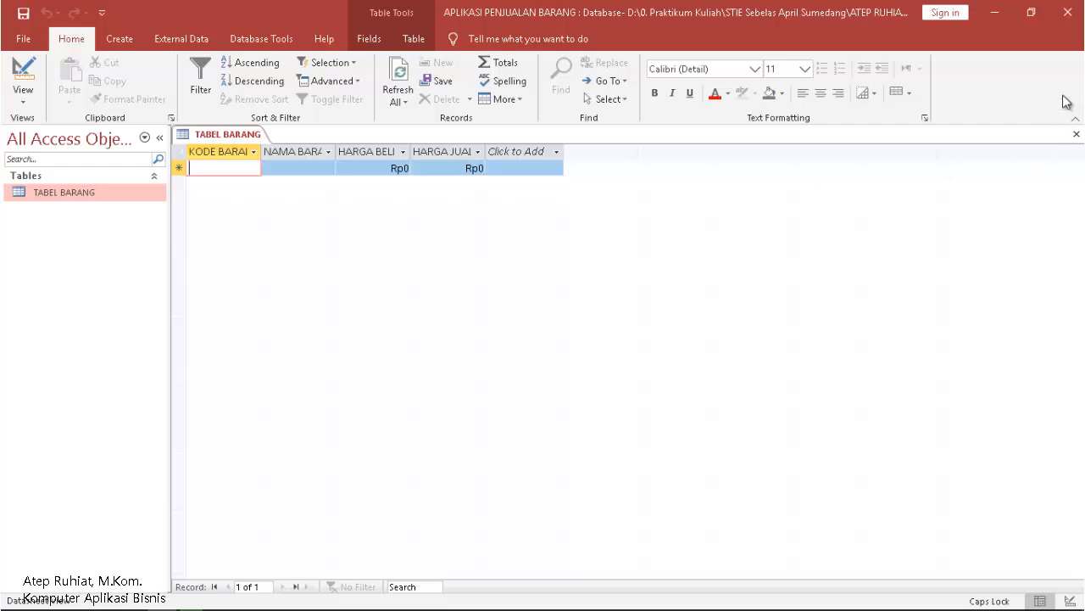
click(1077, 134)
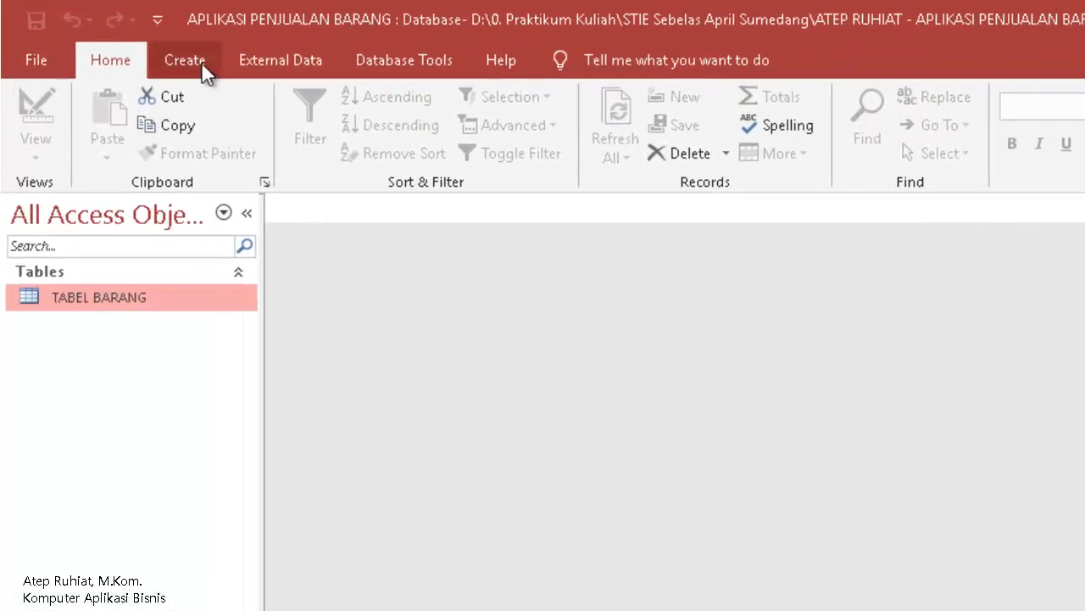
Create another table in Design View and enter the field names ID PENJUAL and NAMA PENJUAL.
click(201, 61)
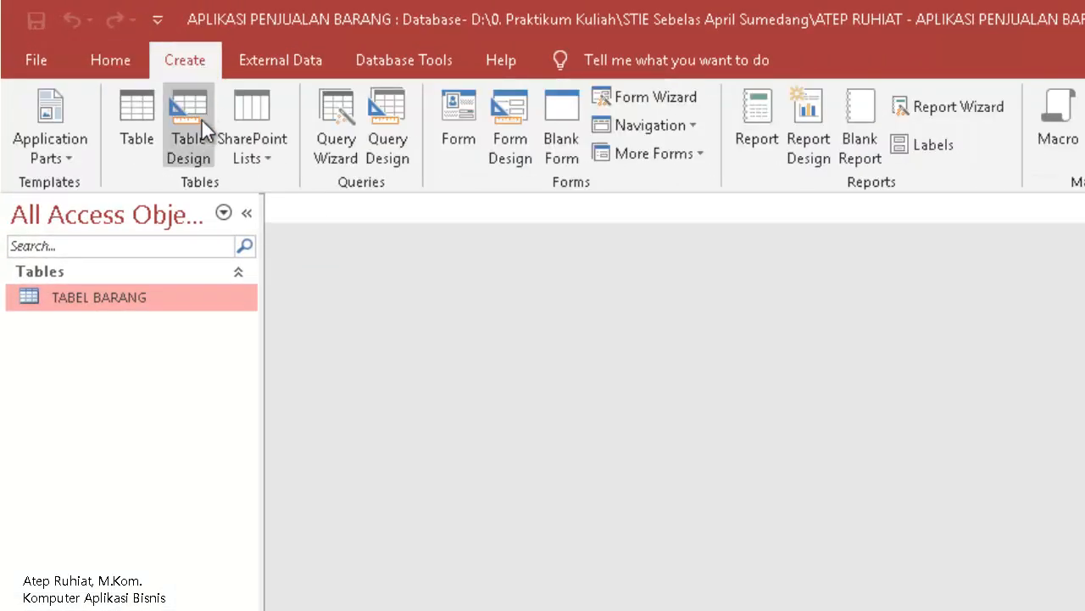
click(197, 151)
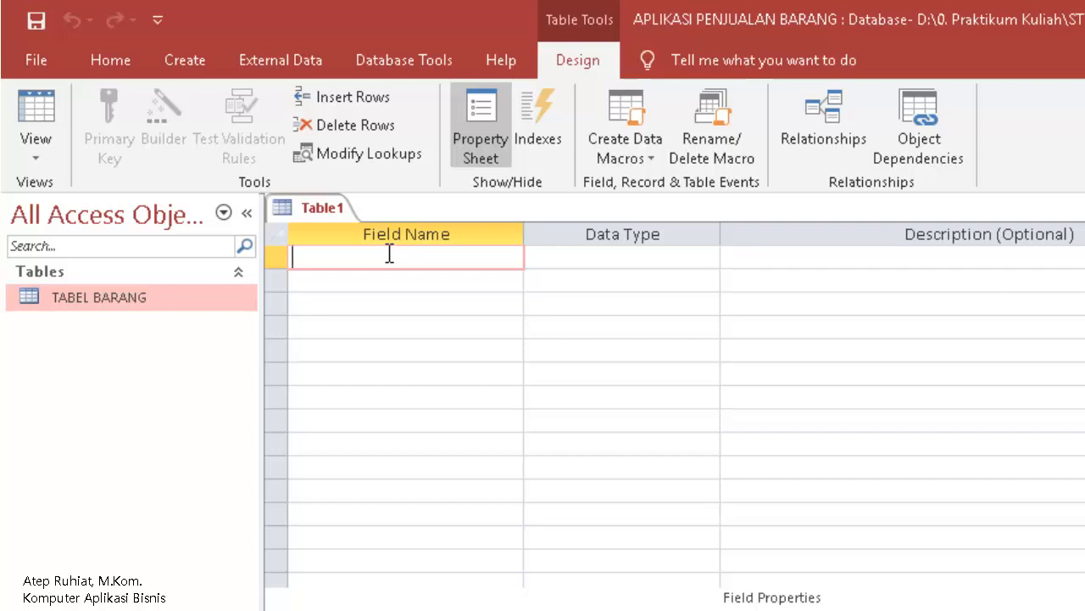
text(ID PENJ)
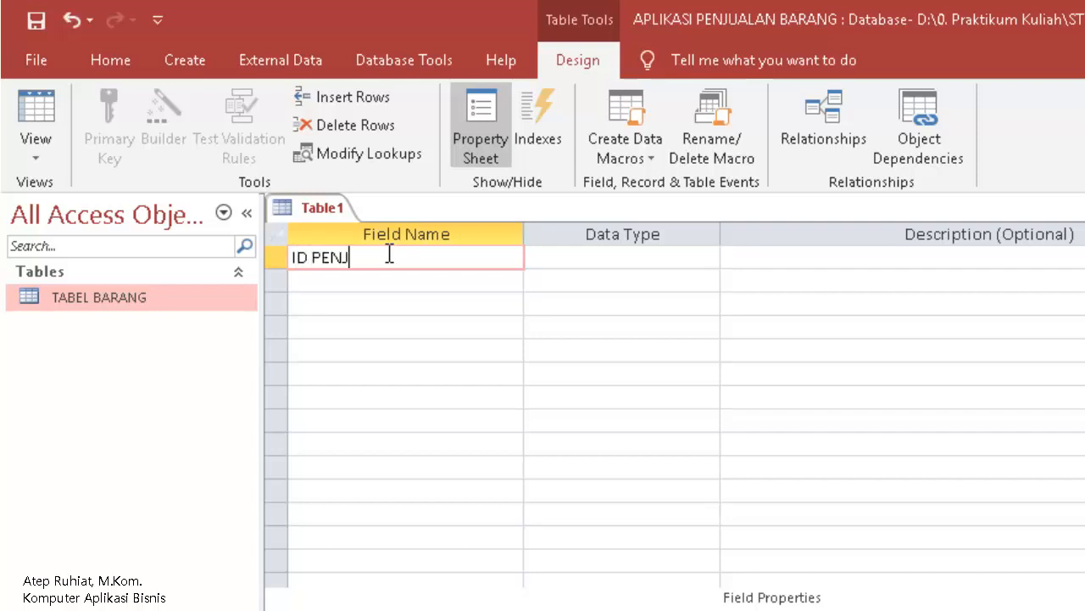
text(UALAN)
key(BackSpace)
key(BackSpace)
key(Down)
text(NAMA PE)
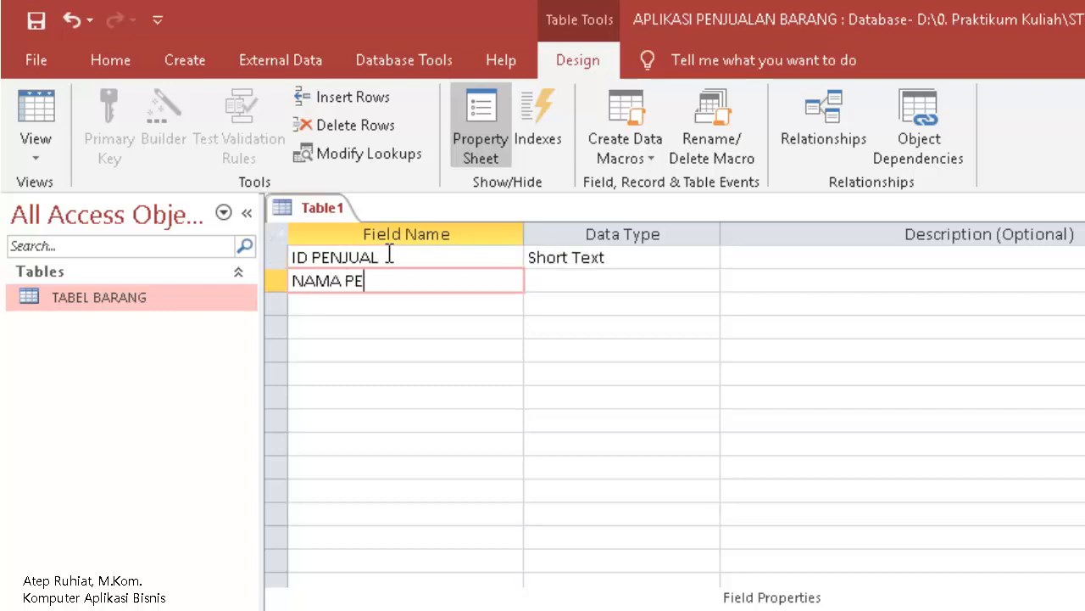
text(NJUAL)
Add the field names JABATAN and NO HP below NAMA PENJUAL.
key(Down)
text(J)
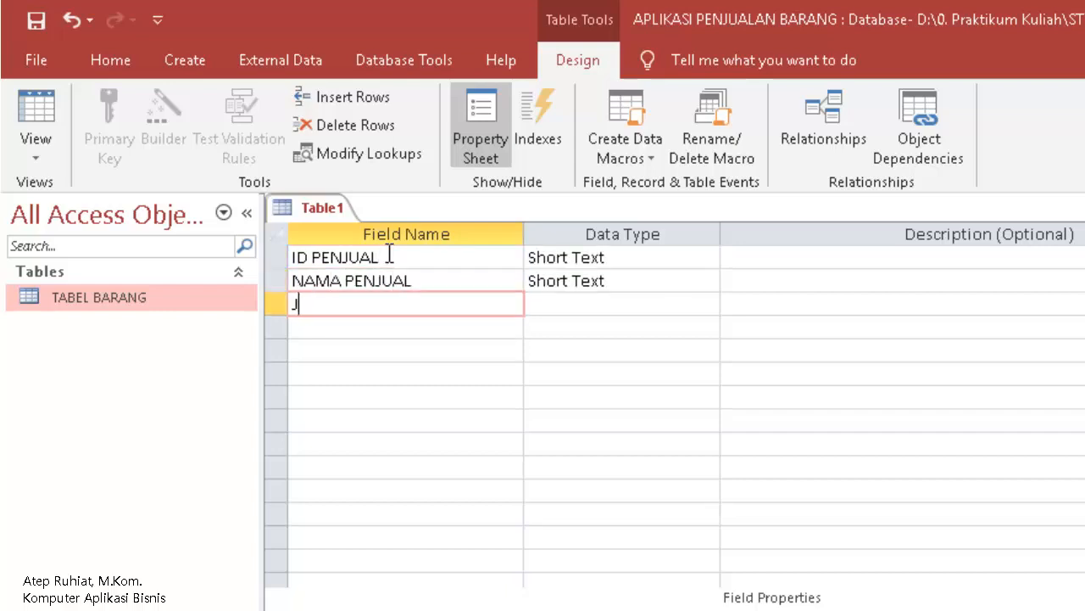
text(ABATAN)
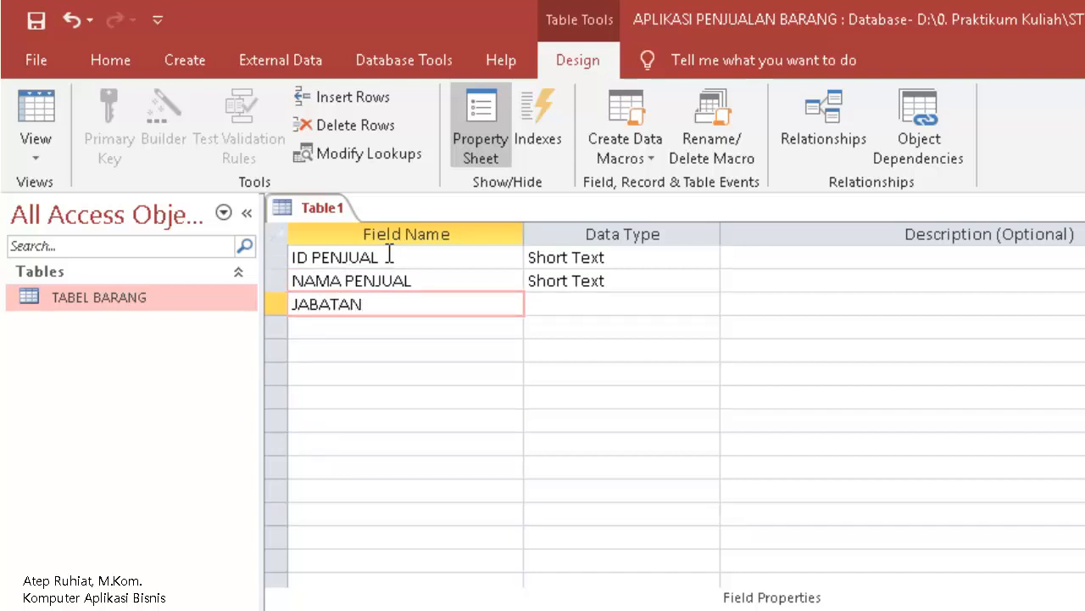
key(Down)
text(NO HP)
Set the field size of ID PENJUAL to 10 and of NAMA PENJUAL to 50.
key(Tab)
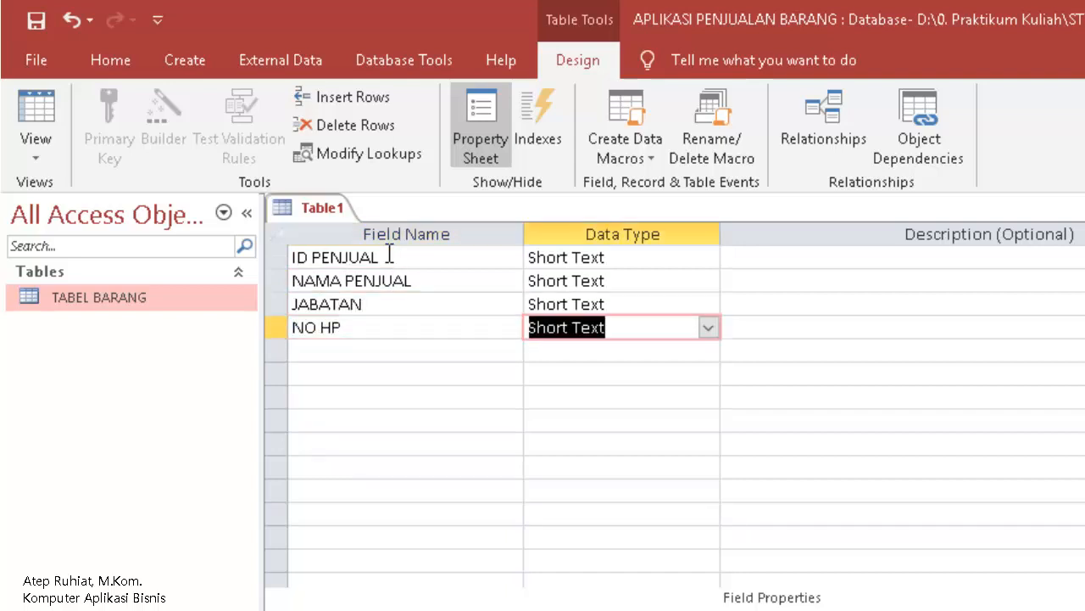
key(Up)
key(Up)
key(Up)
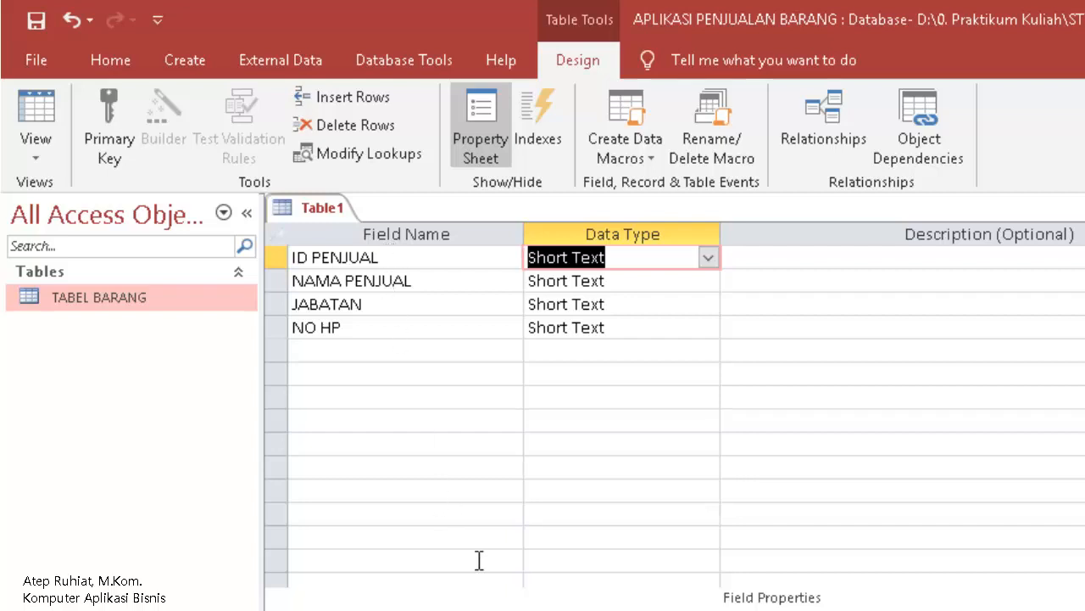
click(441, 608)
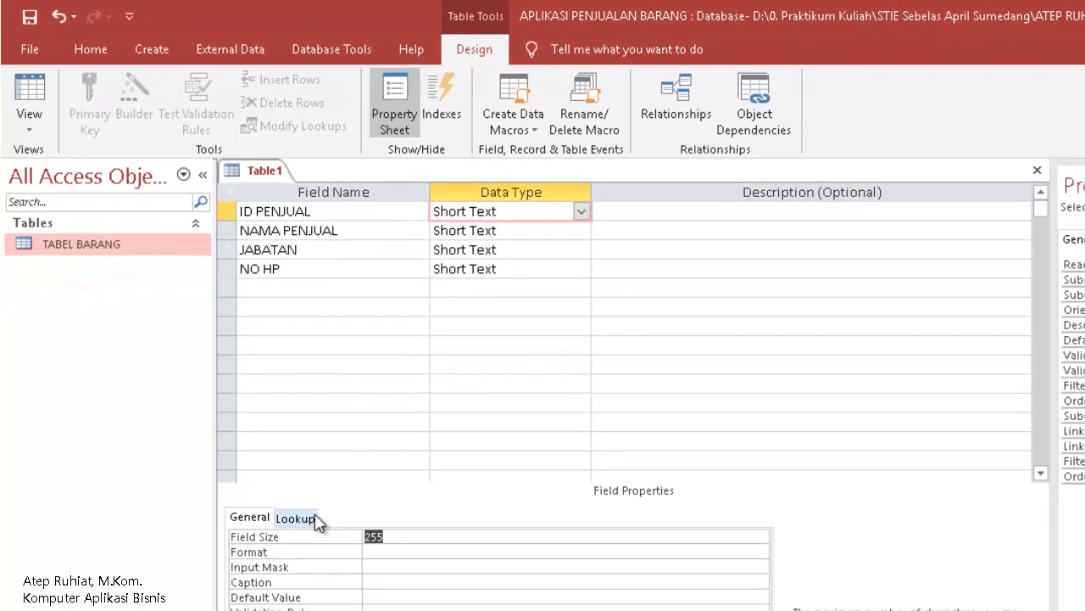
text(10)
click(488, 230)
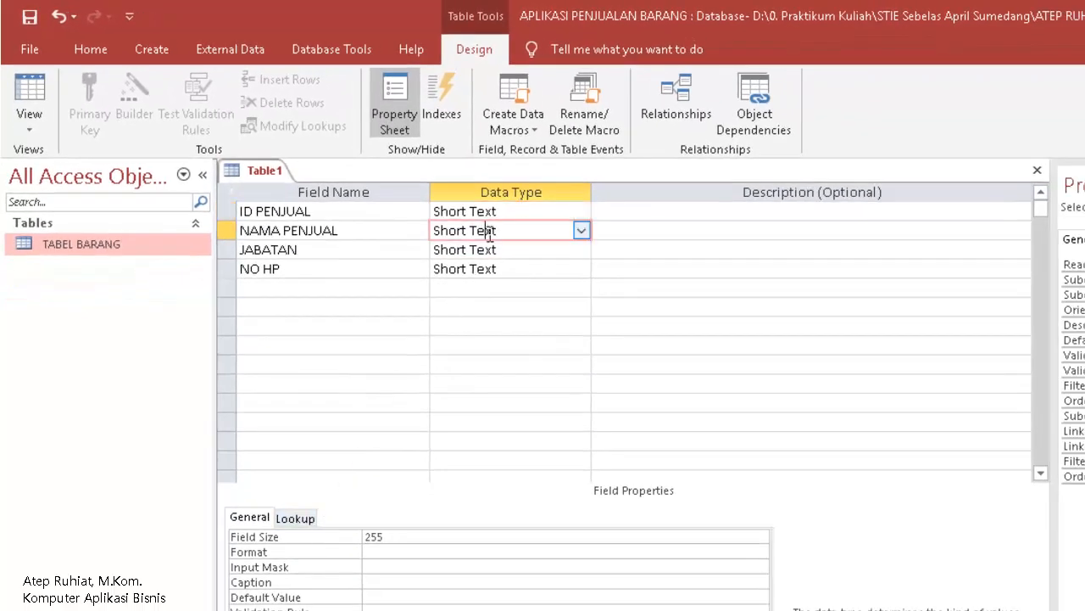
click(342, 535)
text(5)
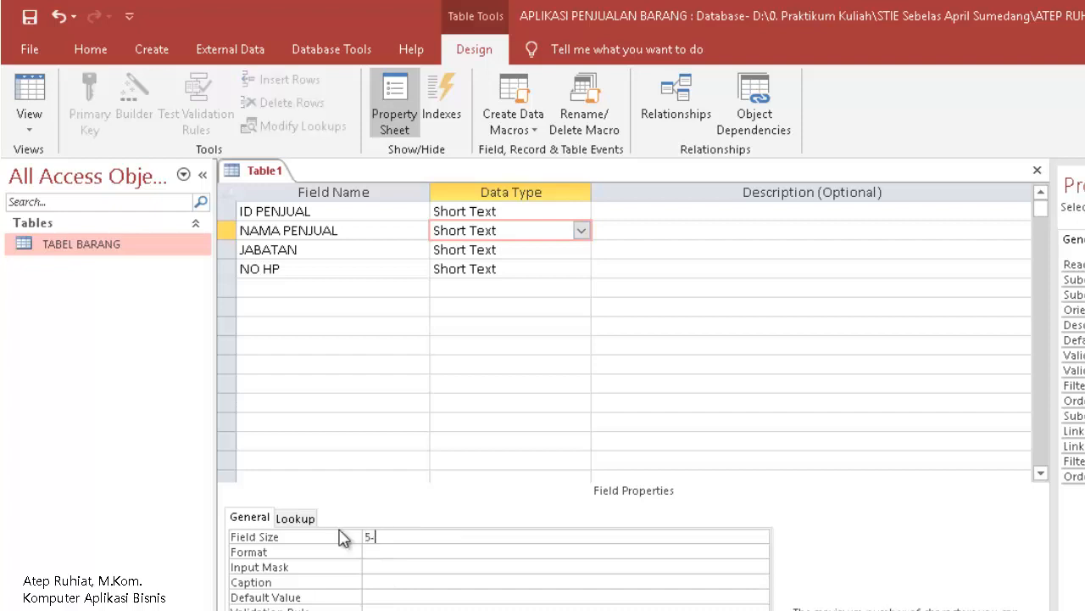
text(0)
Set the field size of both JABATAN and NO HP to 30.
click(496, 250)
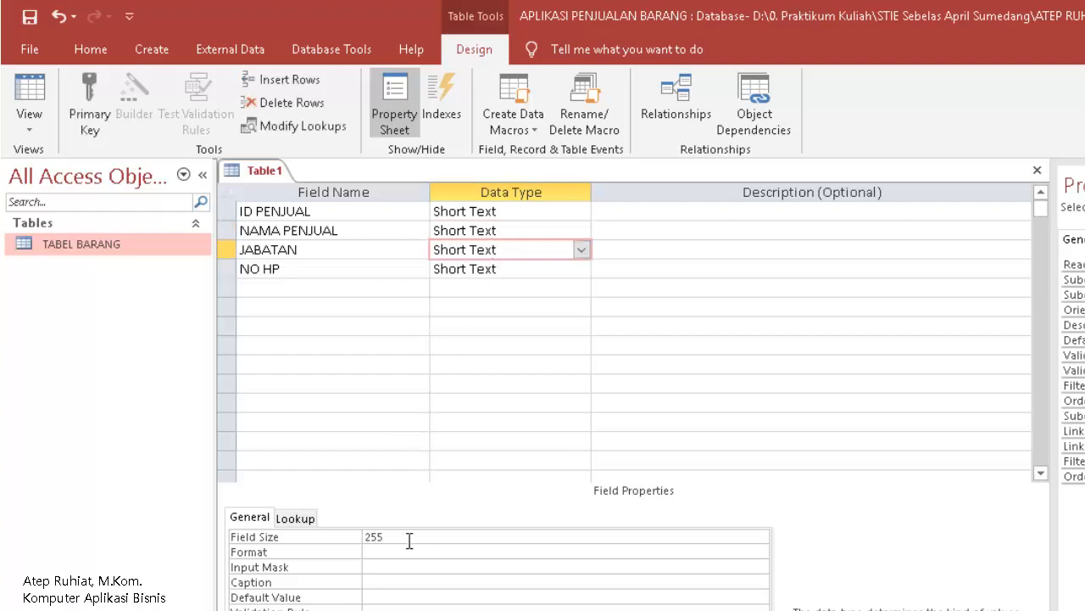
click(304, 539)
text(30)
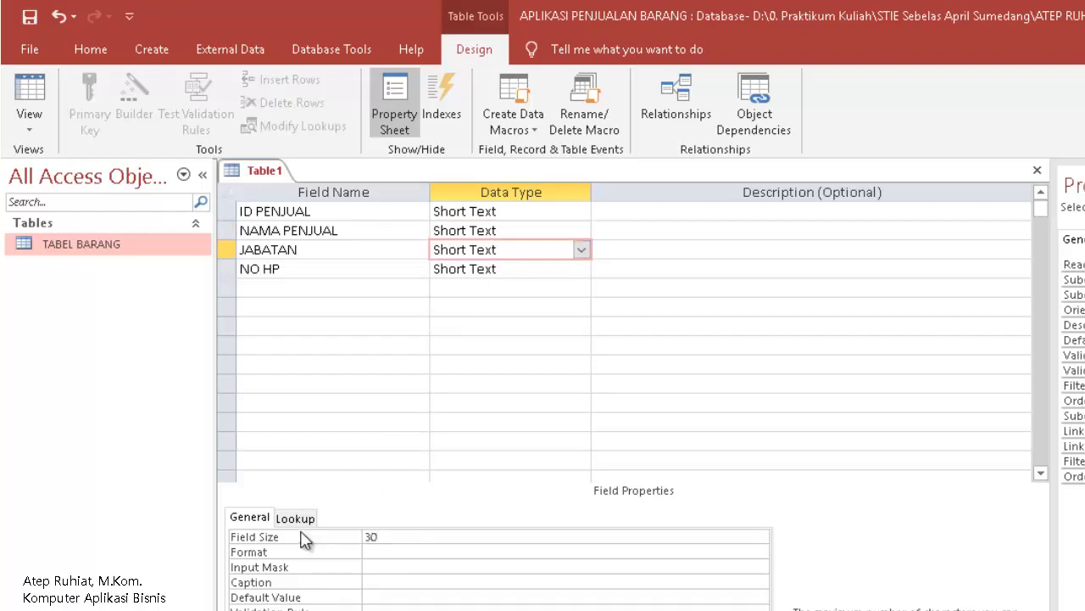
click(532, 268)
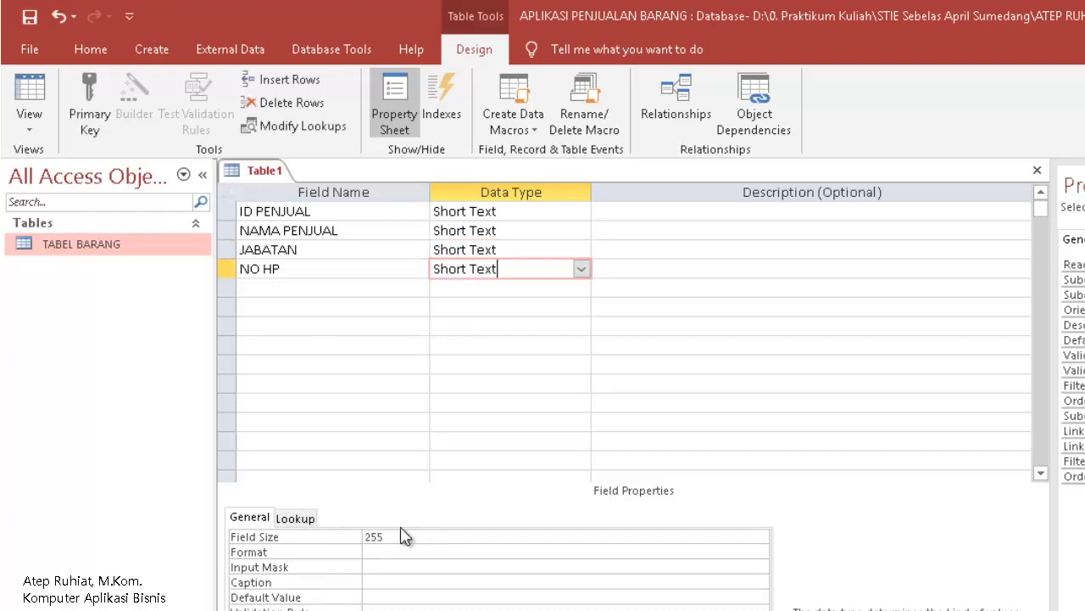
click(299, 538)
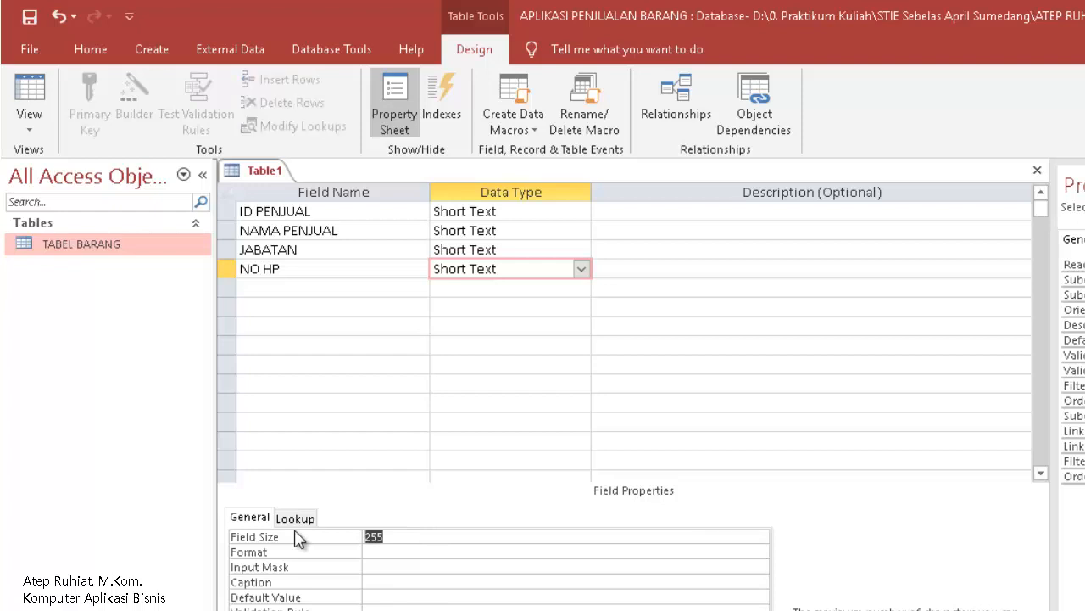
text(30)
click(307, 293)
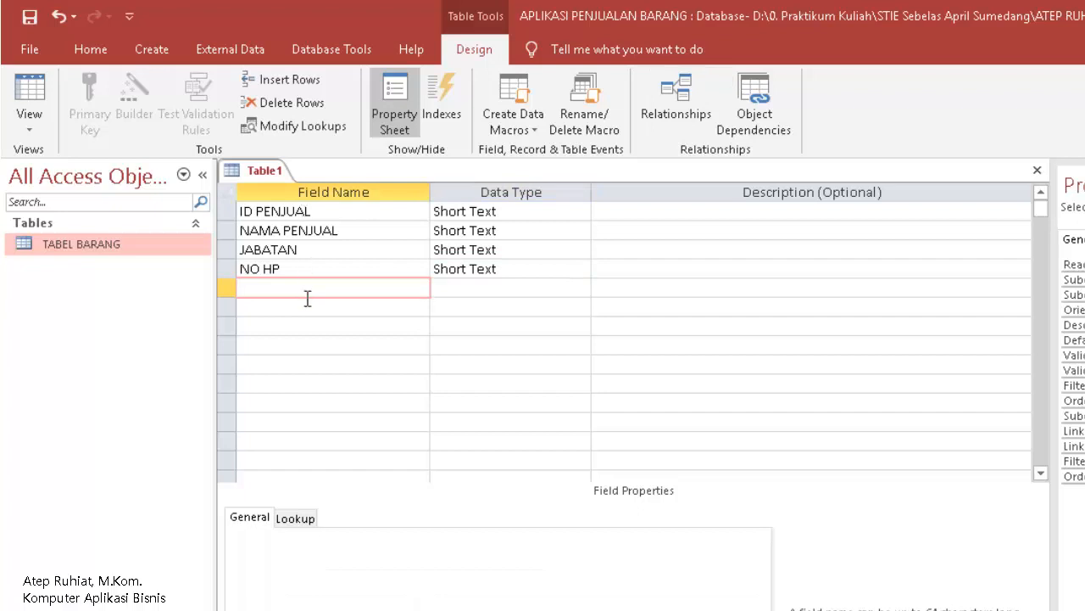
Make ID PENJUAL the primary key of the table.
click(229, 210)
right_click(312, 213)
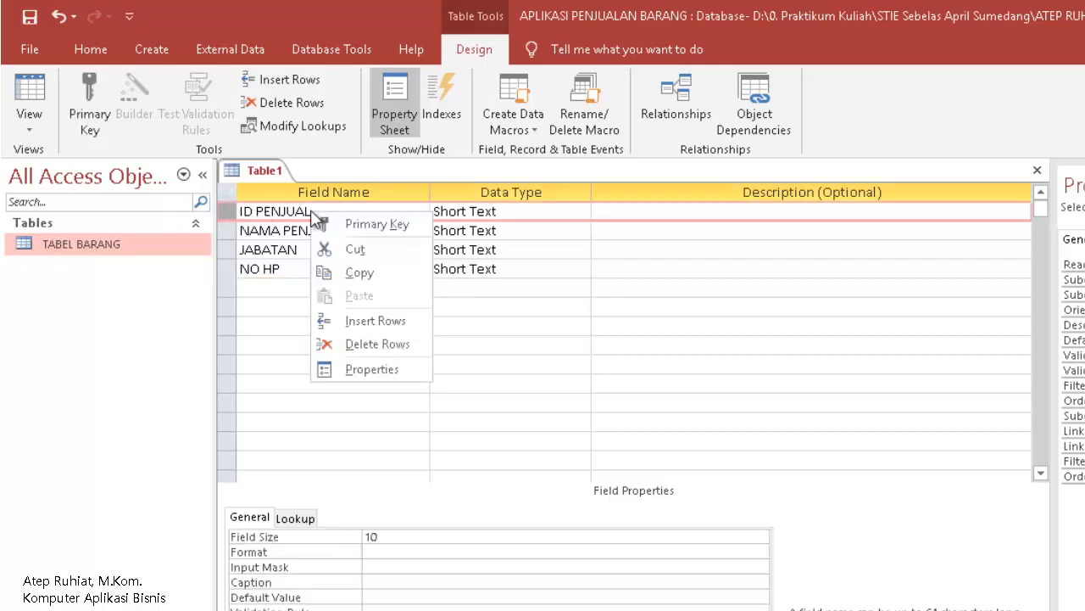
click(331, 224)
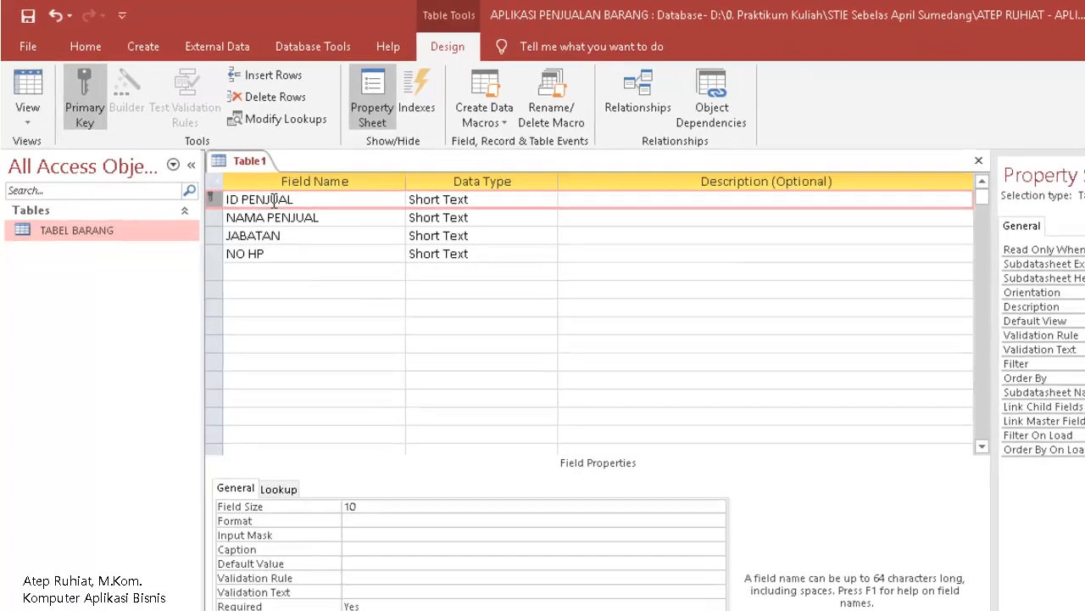
Save the table as TABEL PENJUAL and close it along with the property sheet.
key(ctrl+s)
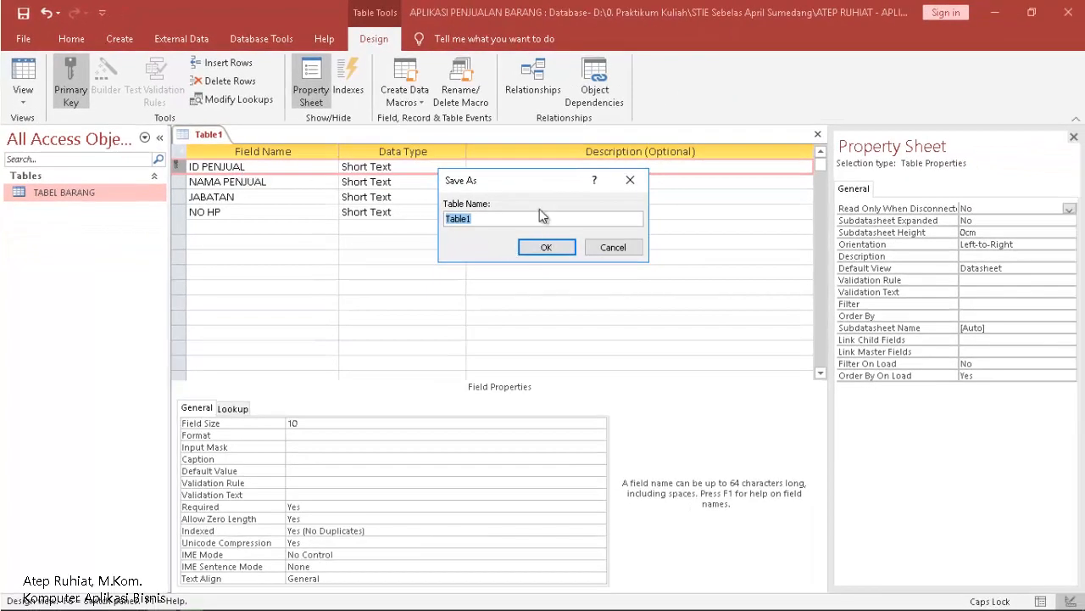
text(TABEL PENJUAL)
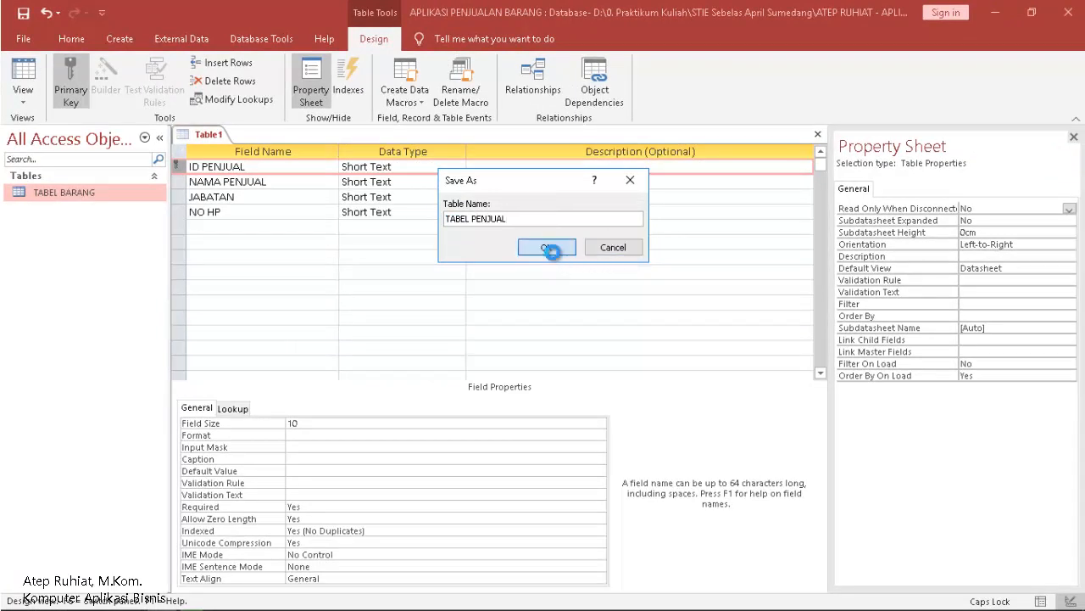
click(552, 246)
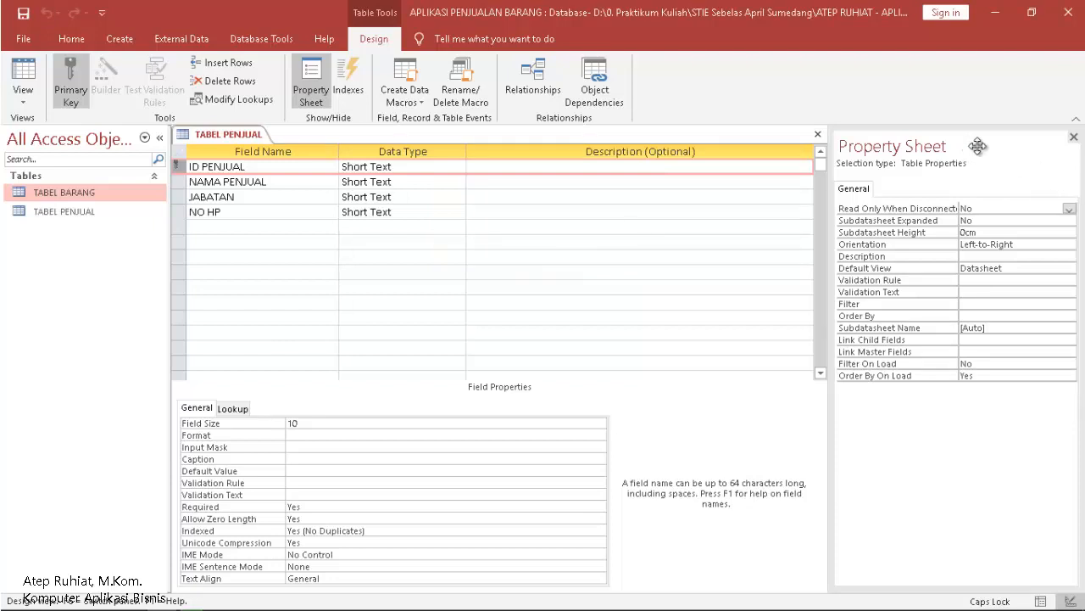
click(1073, 136)
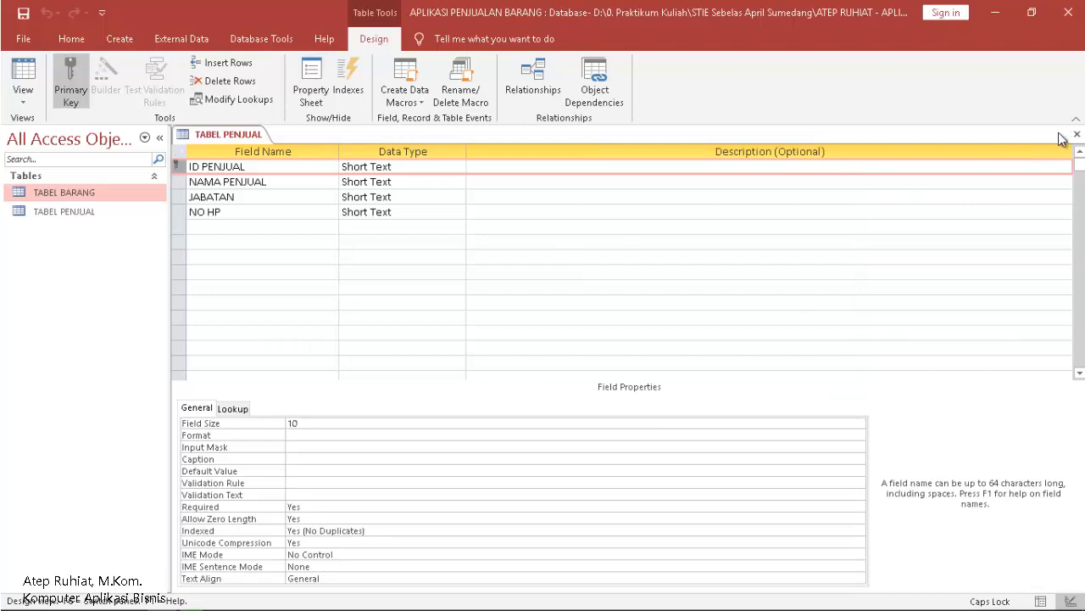
click(1076, 135)
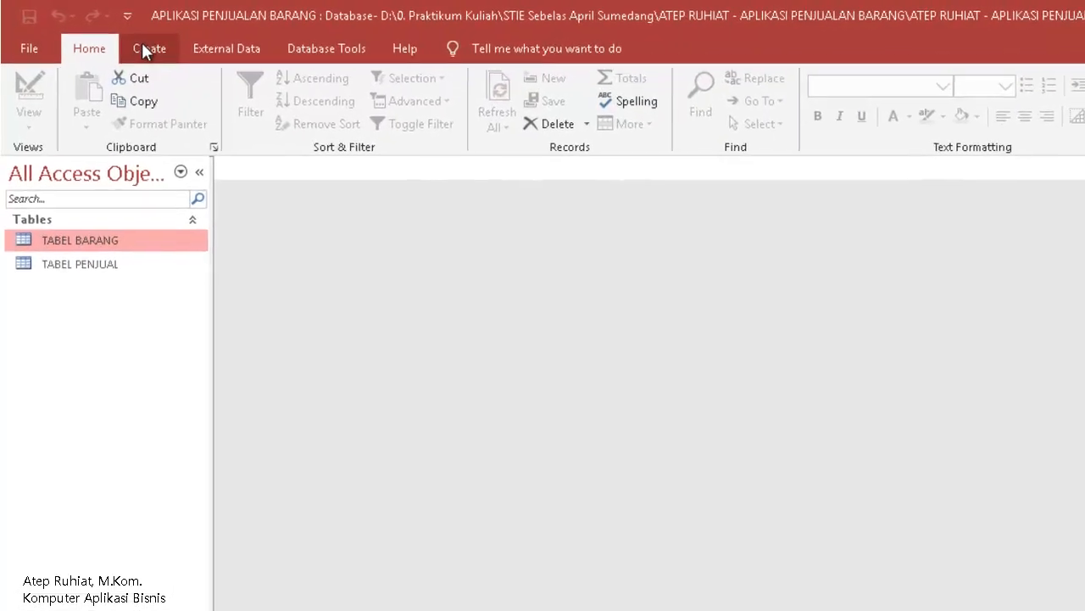
Create another table in Design View with the field names NO PELANGGAN, NAMA PELANGGAN, ALAMAT and NO HP.
click(143, 50)
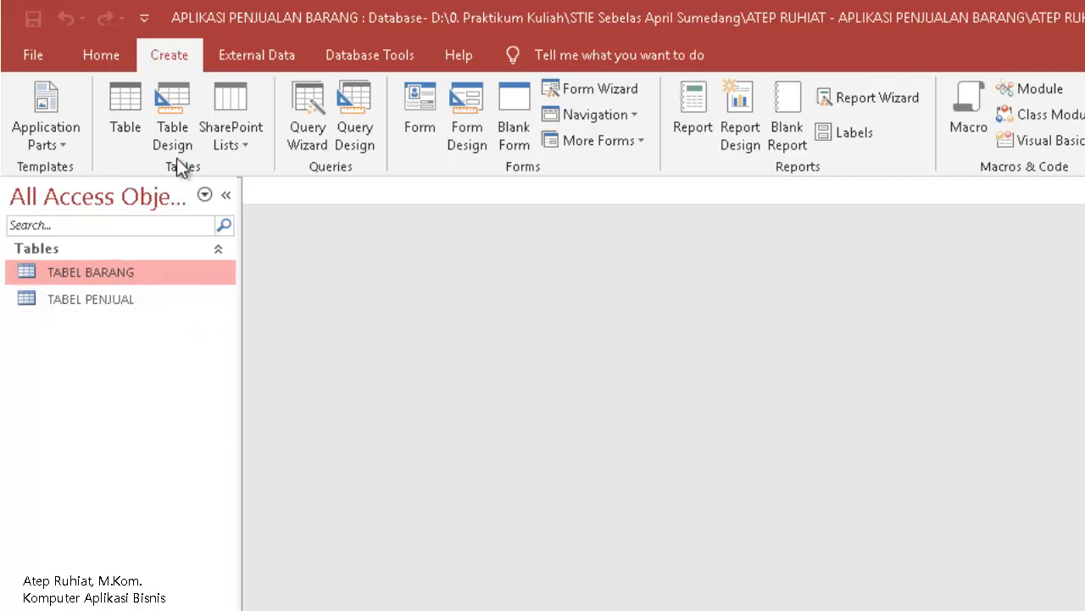
click(176, 117)
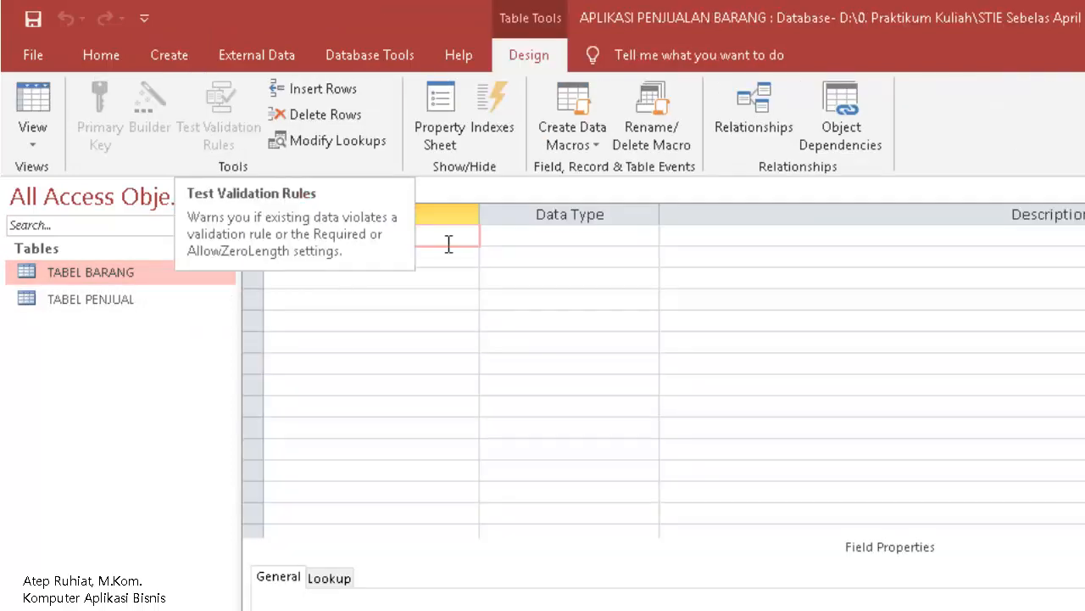
text(NO PELANGGAN)
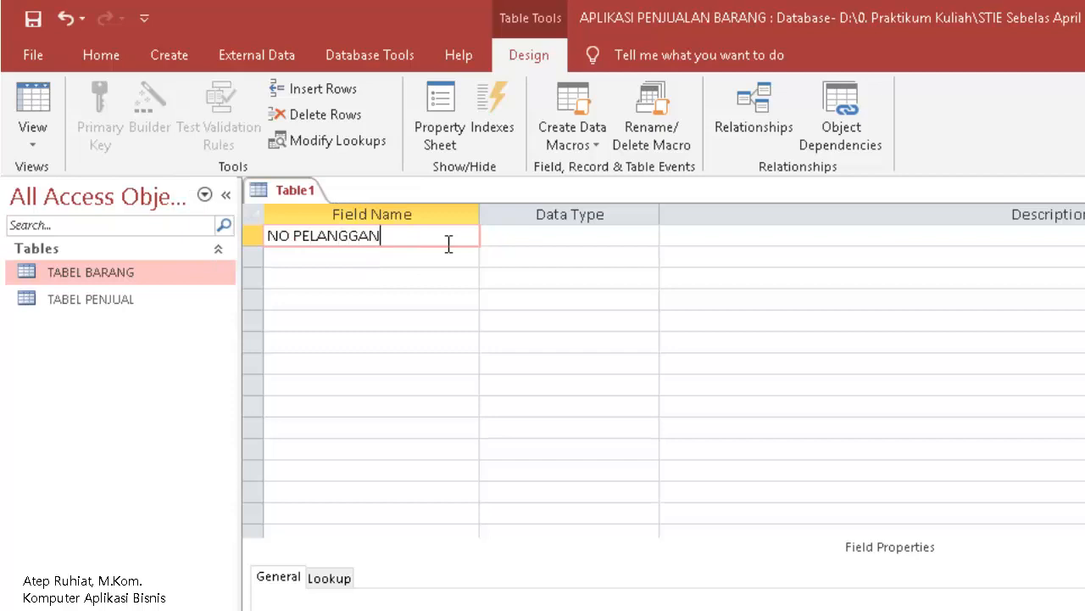
key(Down)
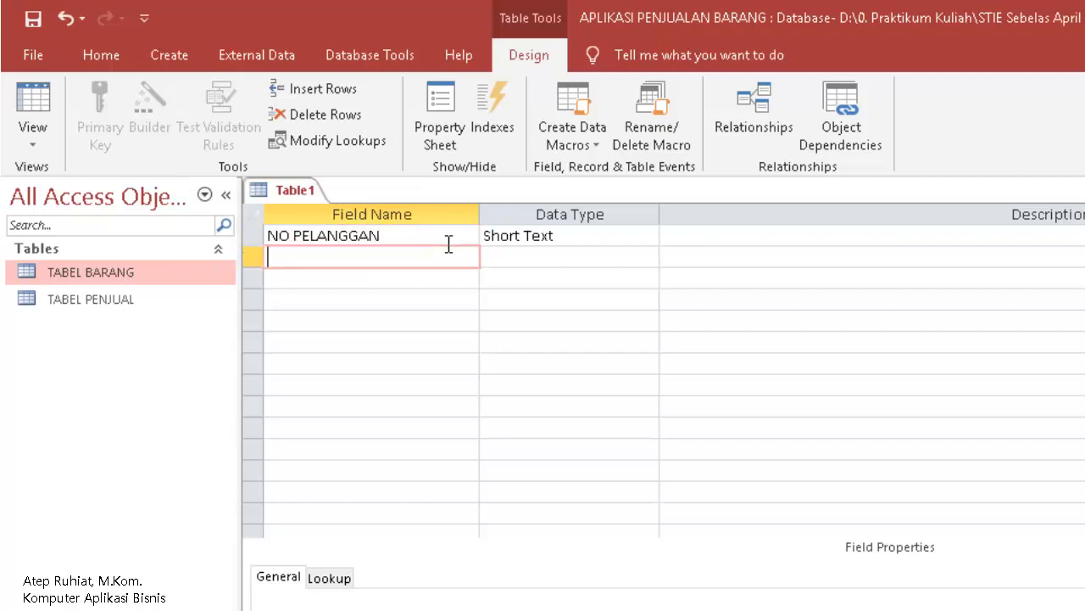
text(NAMA PELANGGAN)
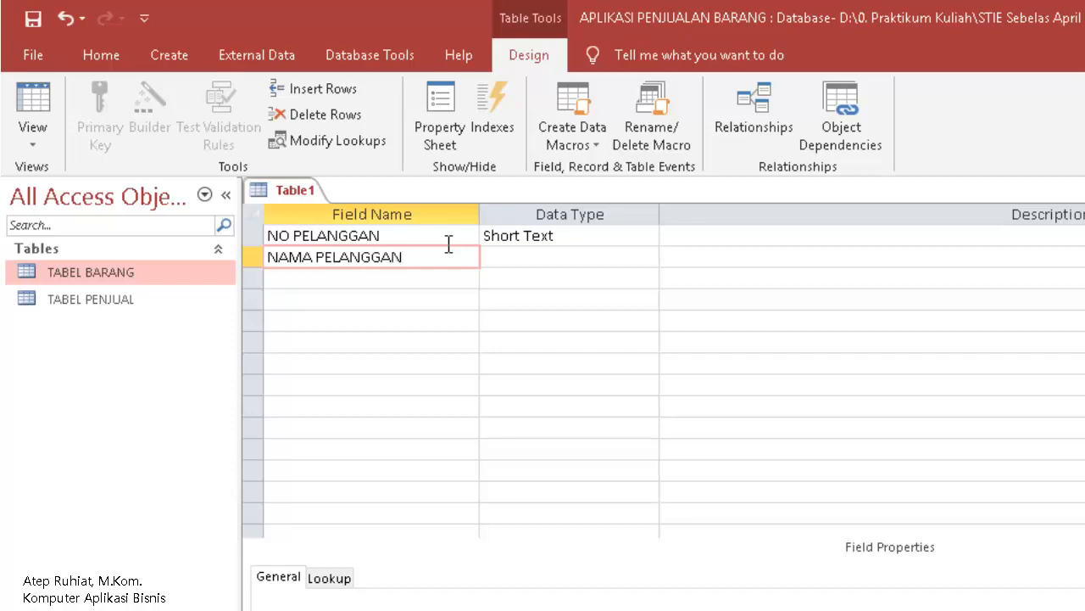
key(Down)
text(ALAMAT)
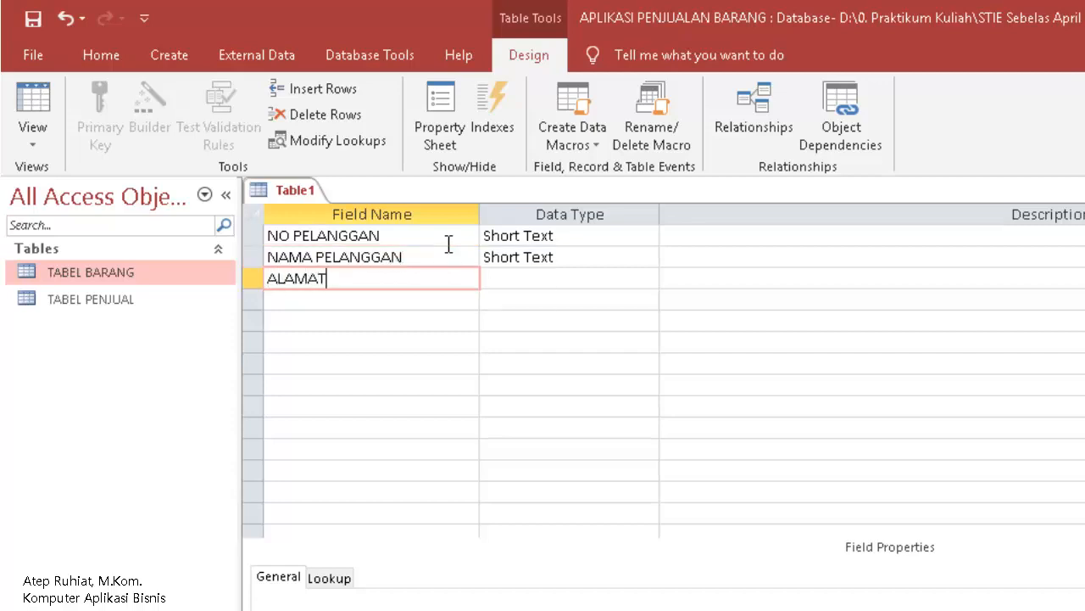
key(Down)
text(NO HP)
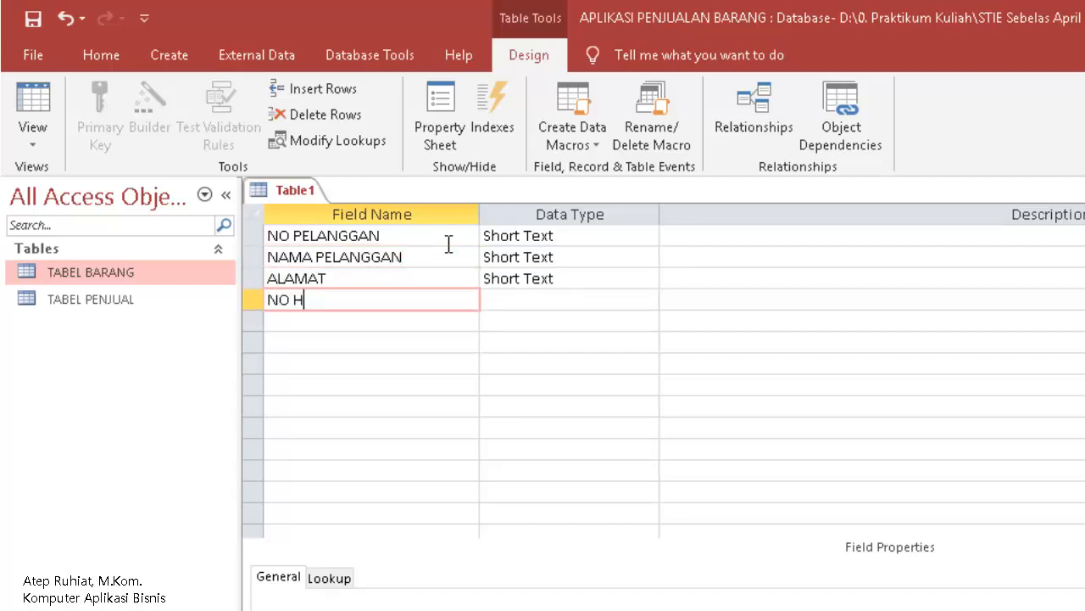
Set the field size of NO PELANGGAN to 10 and of NAMA PELANGGAN to 50.
key(Tab)
key(Up)
key(Up)
key(Up)
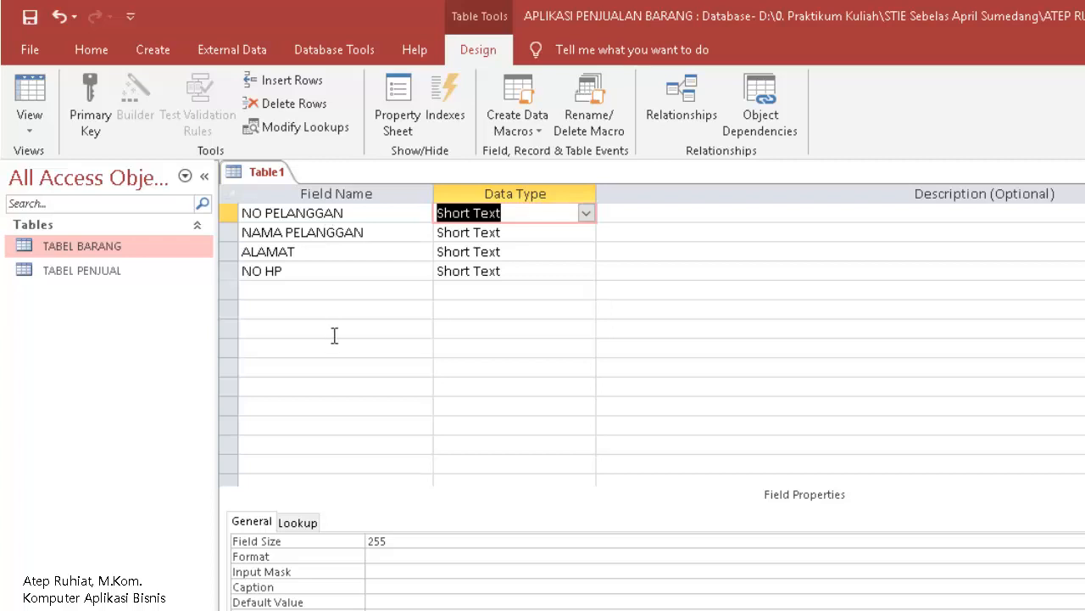
click(521, 213)
click(352, 541)
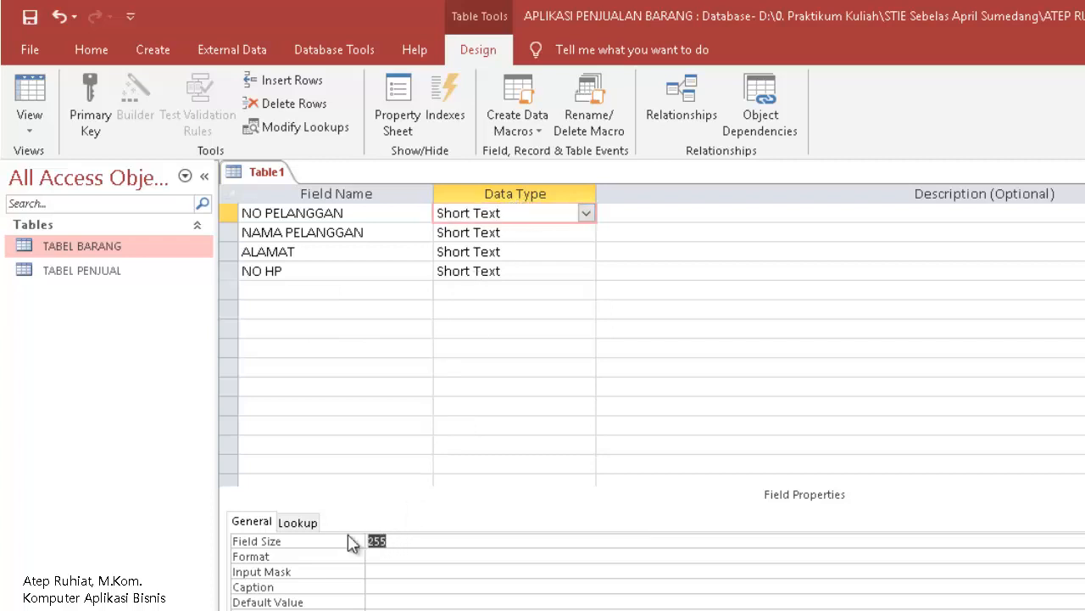
text(10)
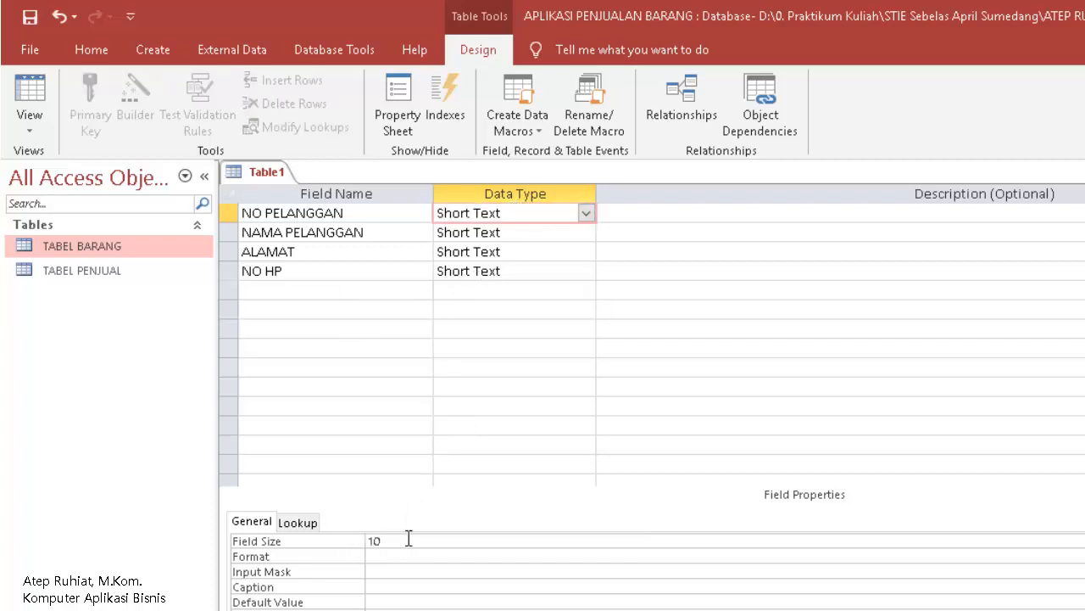
click(376, 238)
drag(412, 537, 323, 547)
text(50)
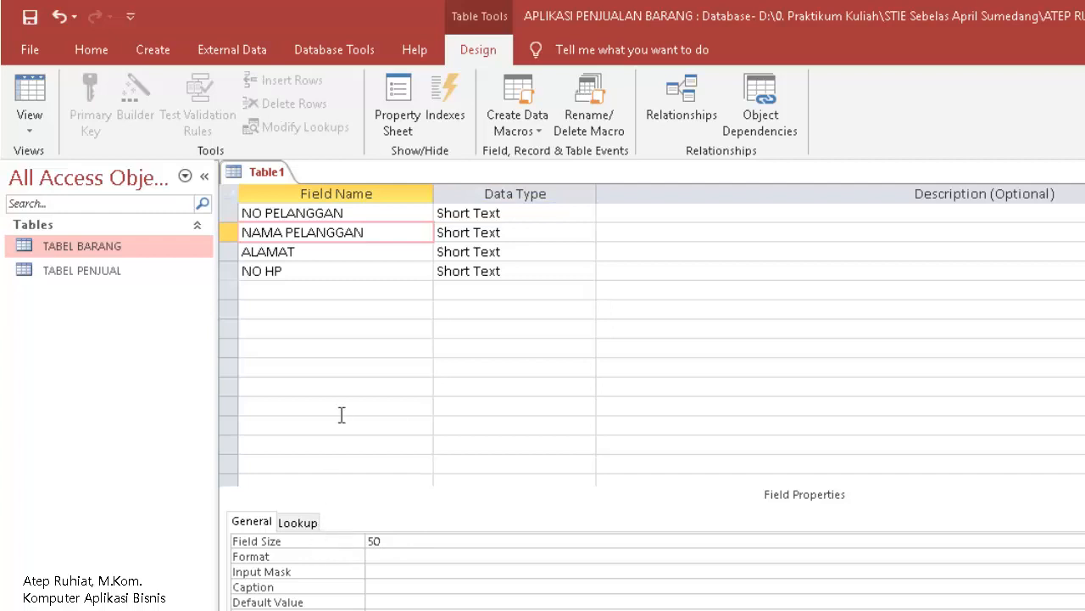
Set the field size of ALAMAT to 100 and of NO HP to 30 in the customer table.
click(316, 257)
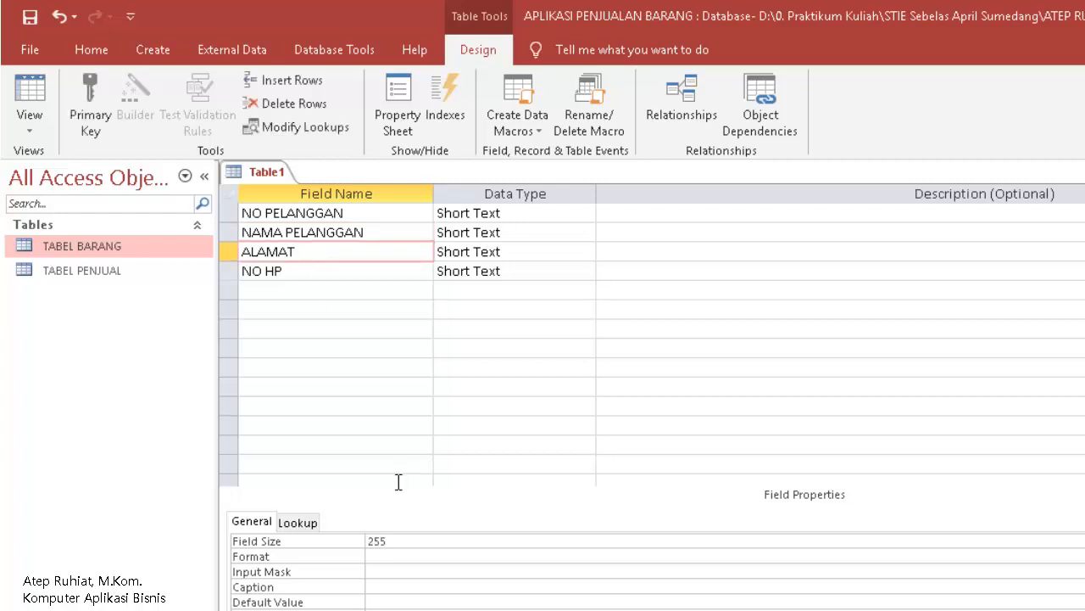
click(323, 547)
text(100)
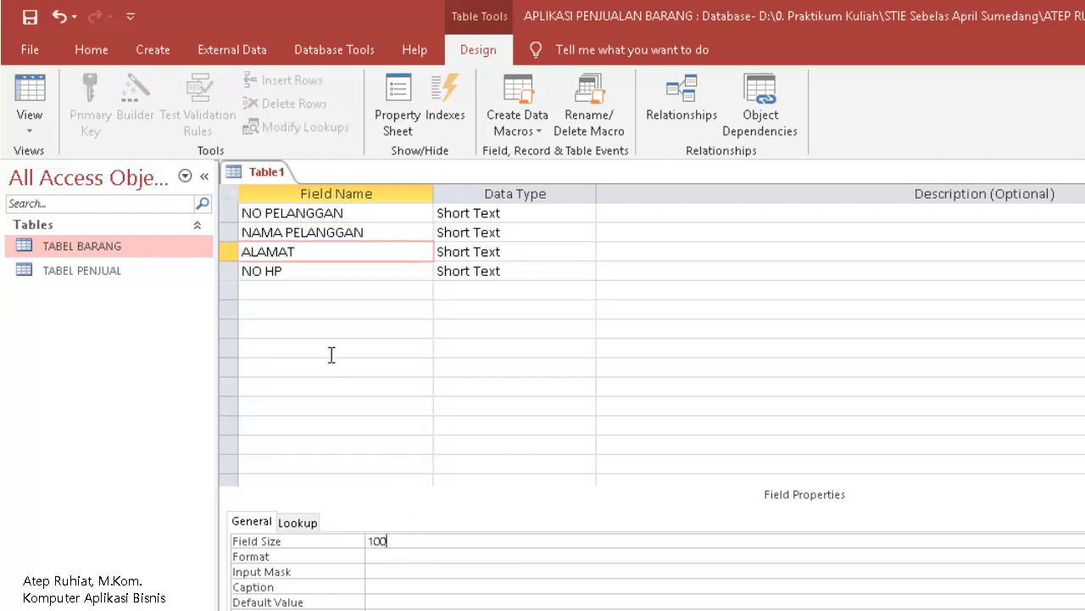
click(311, 273)
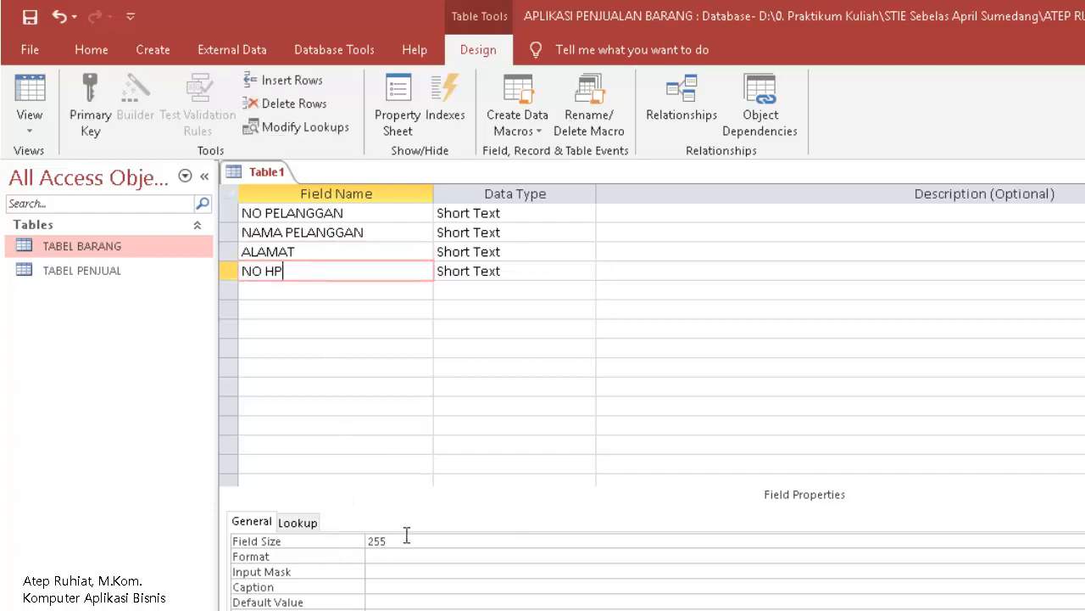
click(347, 550)
text(30)
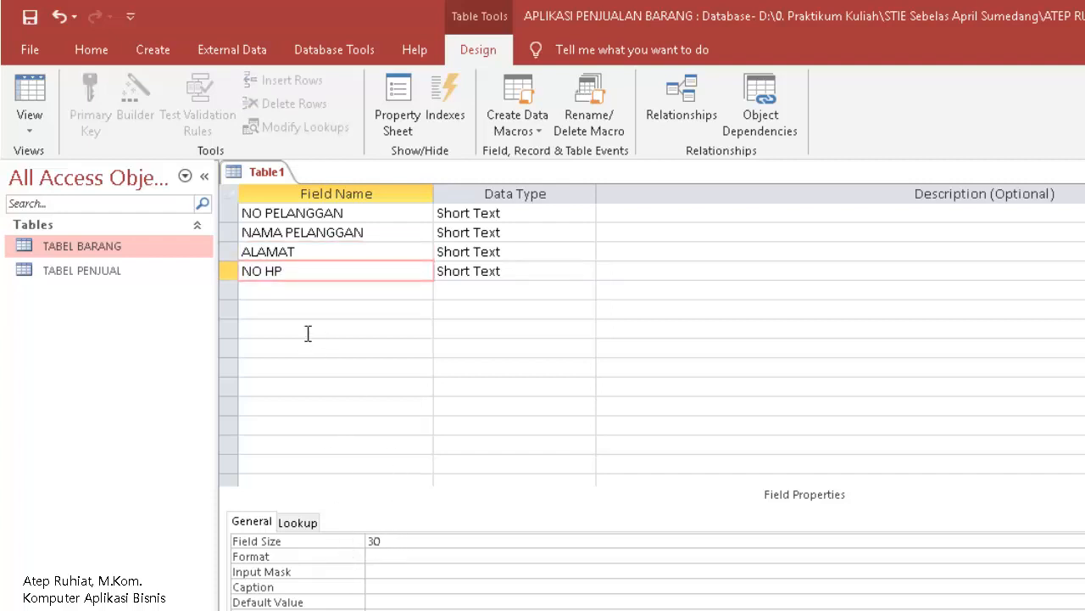
Make NO PELANGGAN the primary key of the customer table.
click(287, 218)
right_click(286, 221)
click(301, 227)
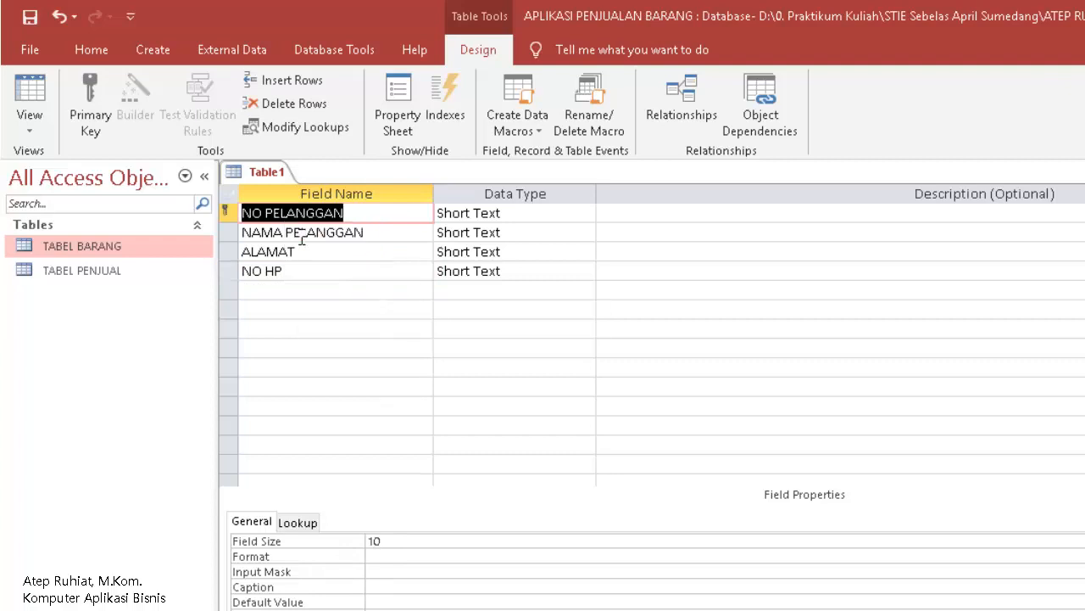
Save the customer table under the name TABEL PELANGGAN.
key(ctrl+s)
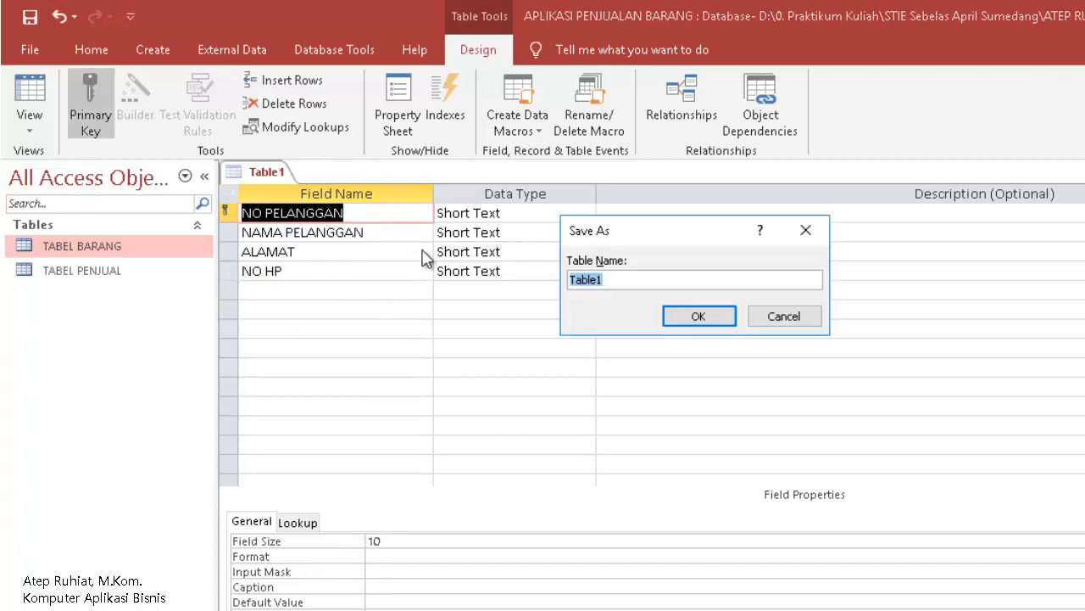
text(TABEL PELANGGAN)
key(Return)
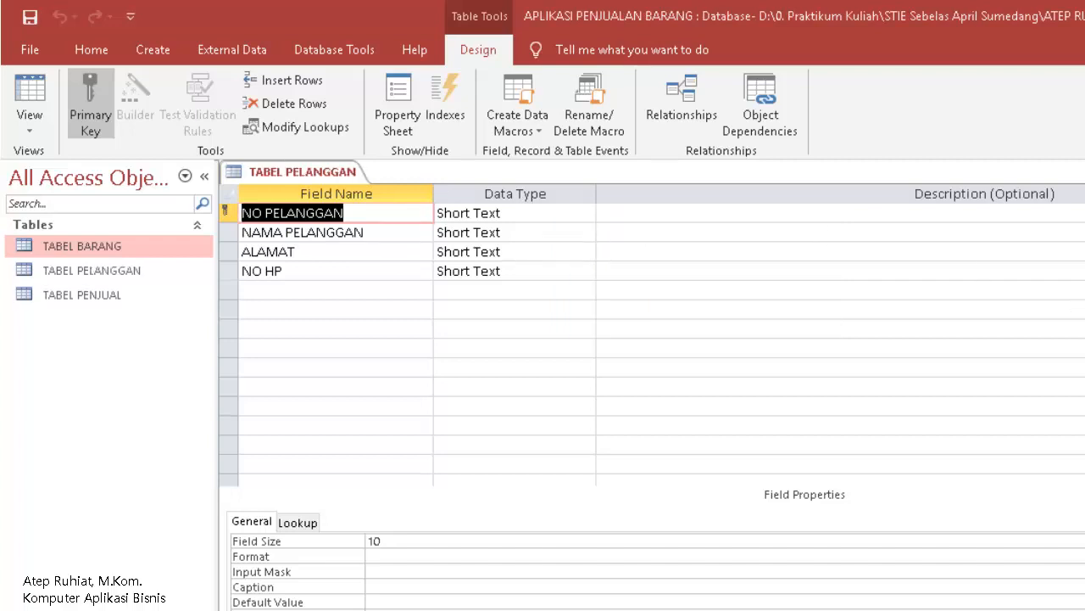
Close TABEL PELANGGAN and start a new blank table in design view.
key(ctrl+w)
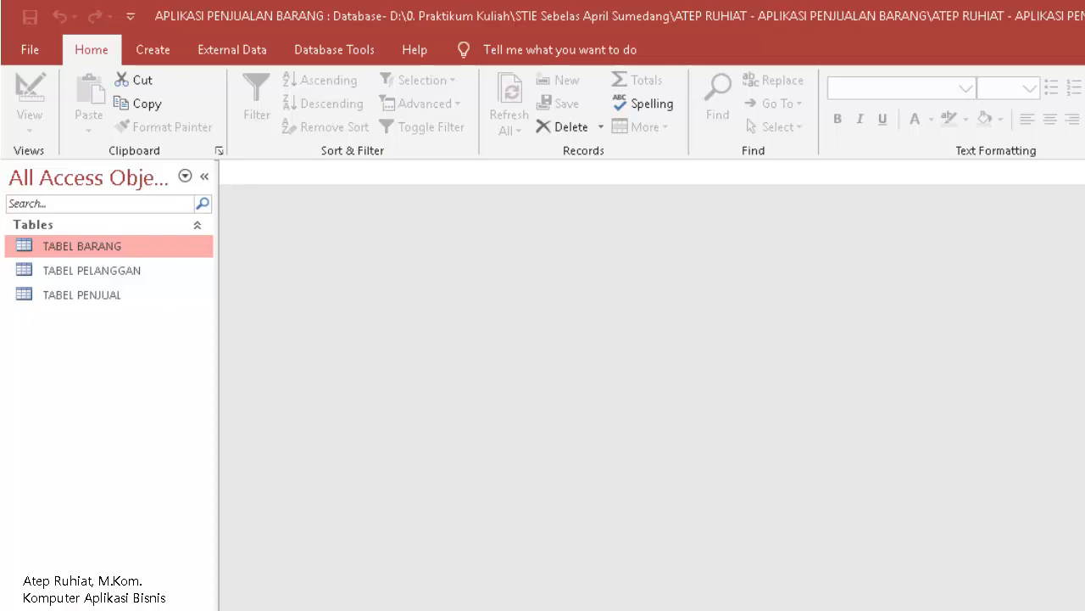
click(161, 49)
click(159, 128)
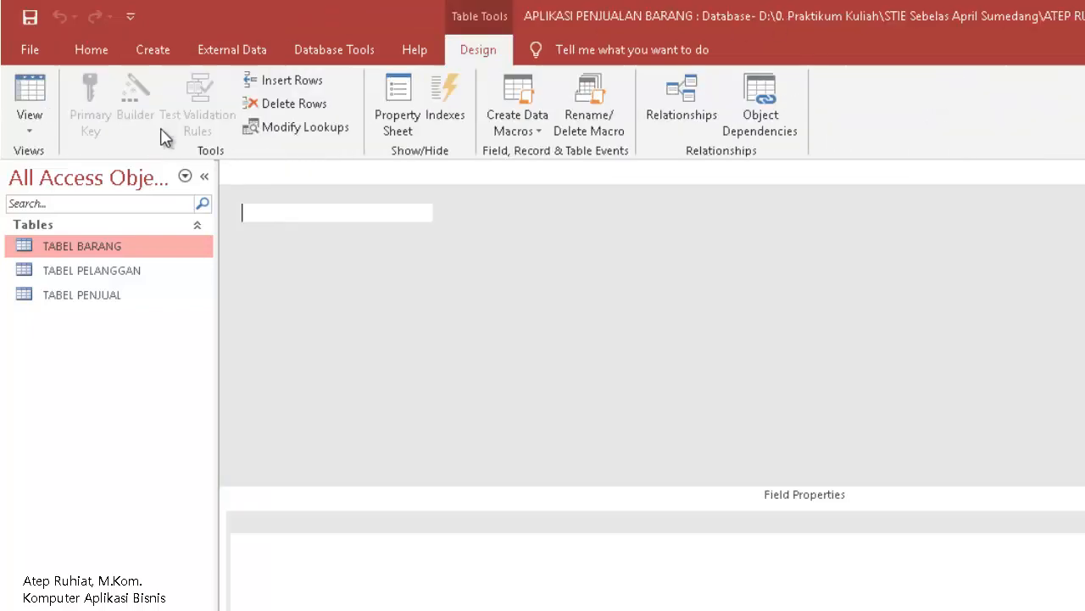
click(145, 49)
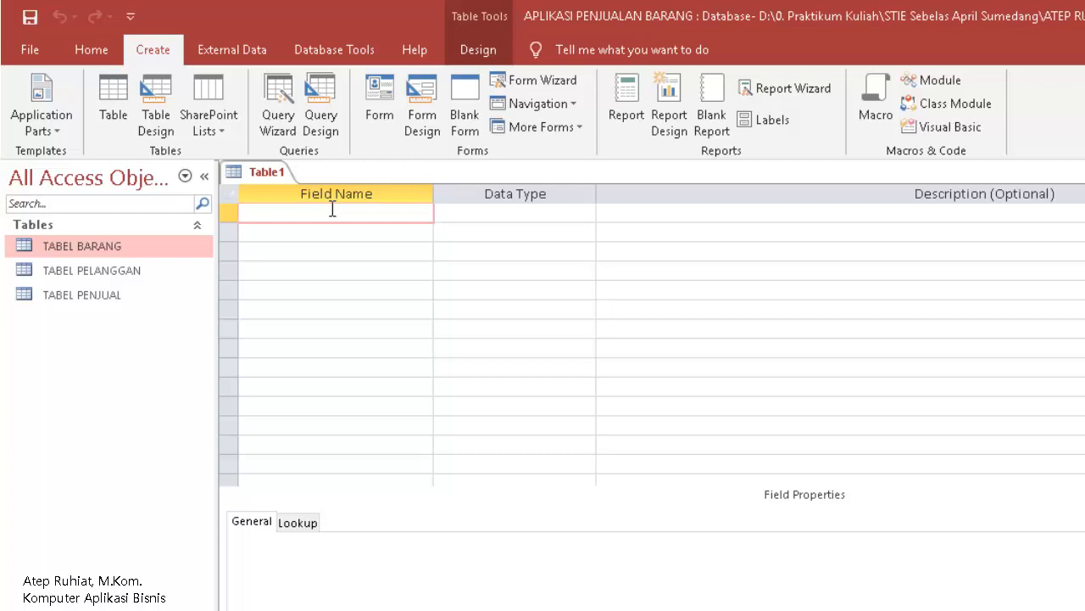
Add the fields NOTA, TANGGAL, ID PENJUAL and NO PELANGGAN to the new table.
text(NOTA)
key(Down)
text(TANGGAL)
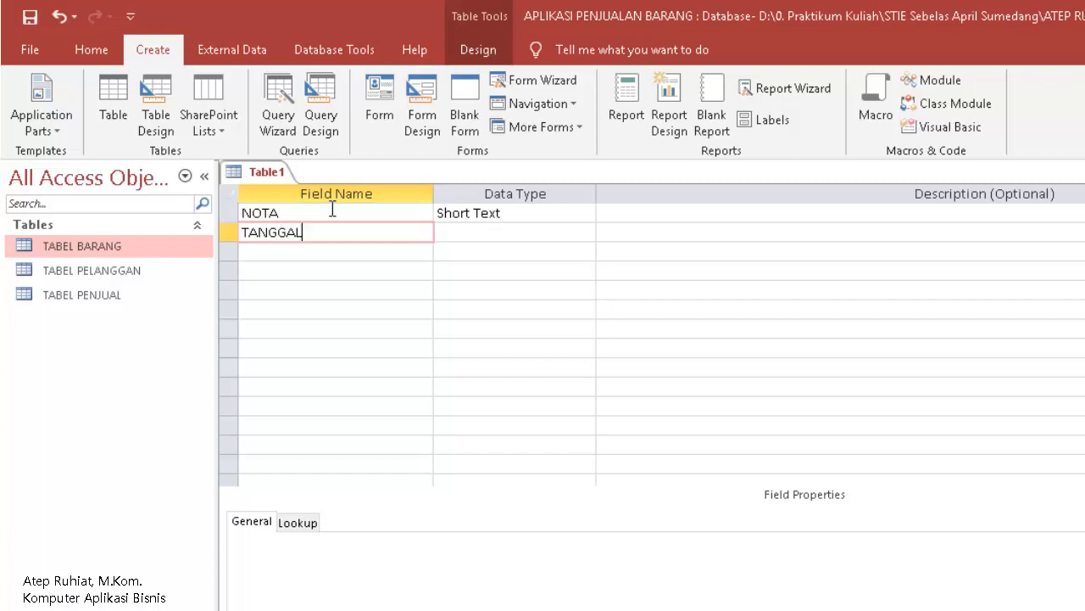
key(Down)
text(ID PE)
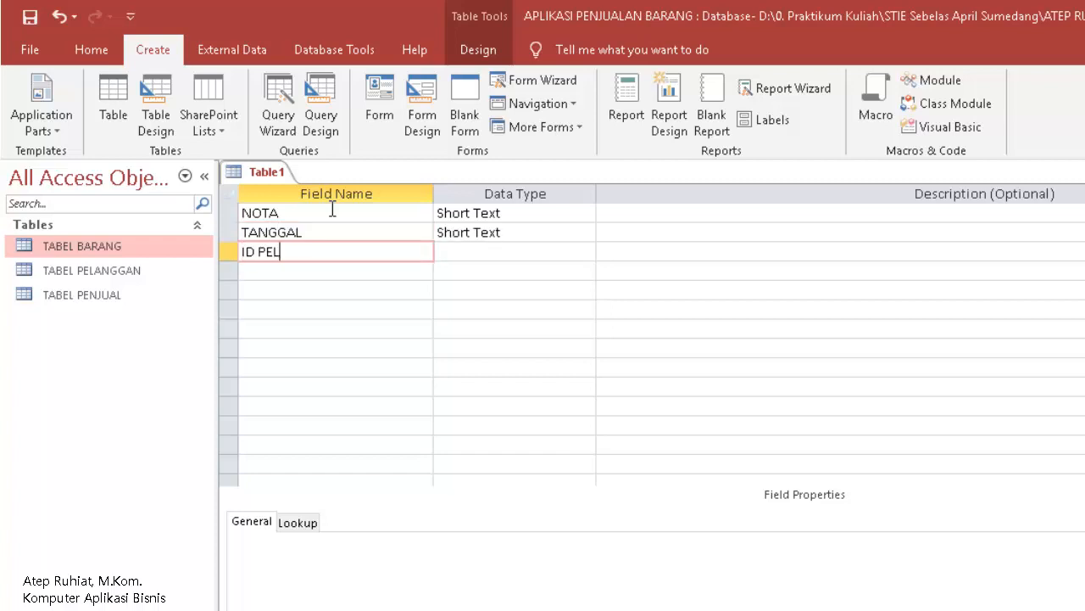
text(NJUAL)
key(Down)
text(NO PELANGG)
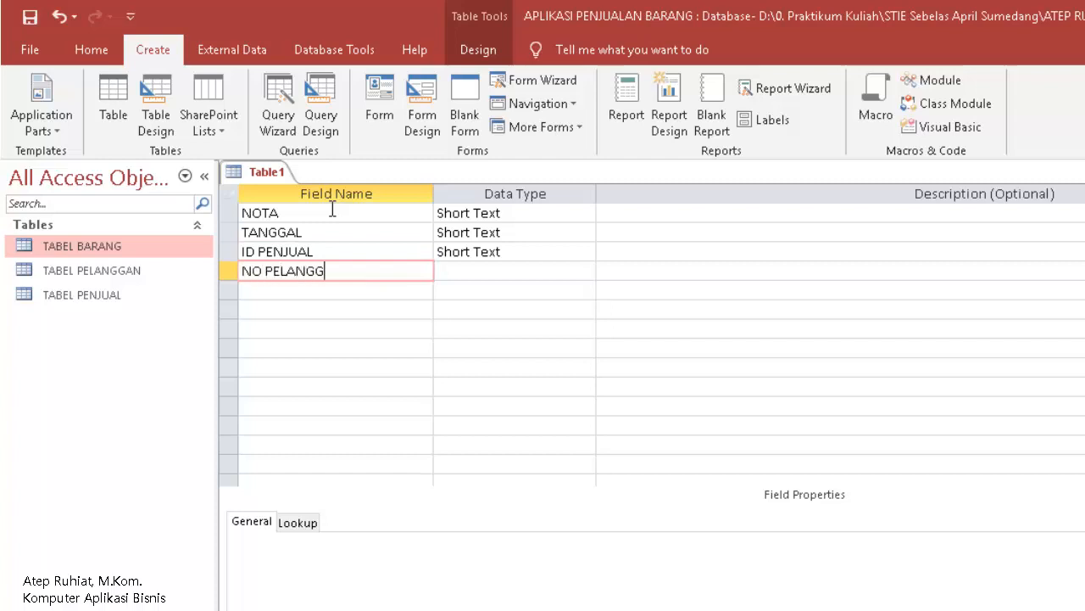
text(AN)
Set the data type of the NOTA field to AutoNumber.
key(Tab)
key(Up)
key(Up)
key(Up)
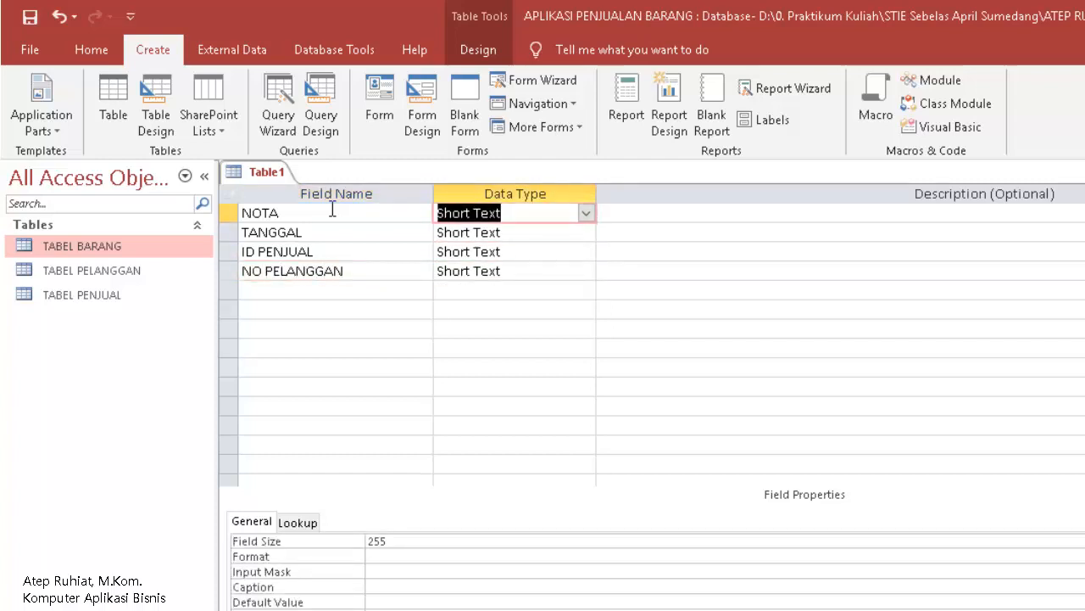
click(585, 215)
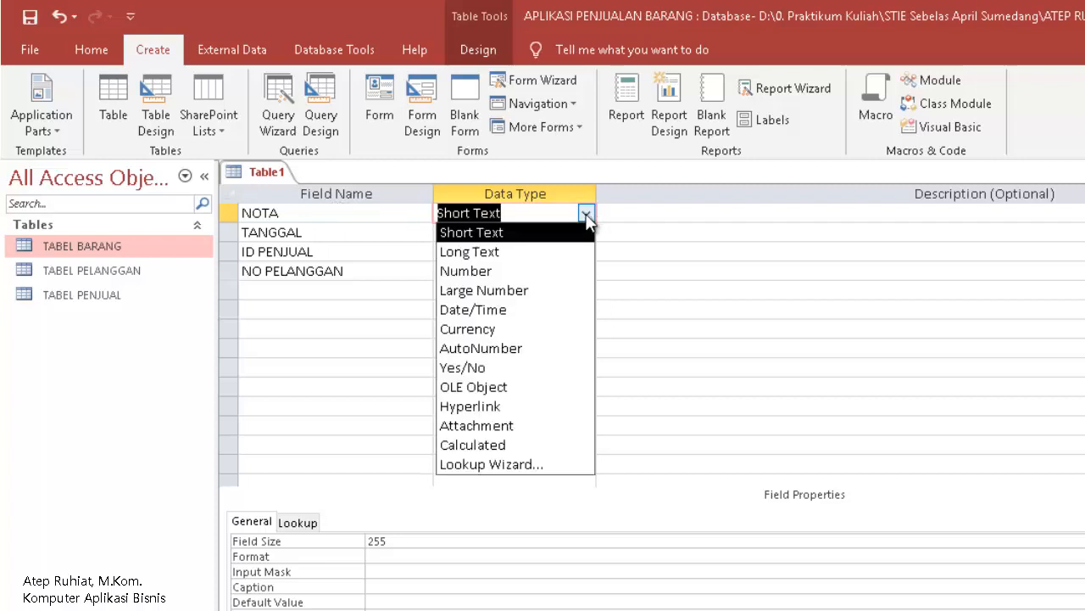
key(Escape)
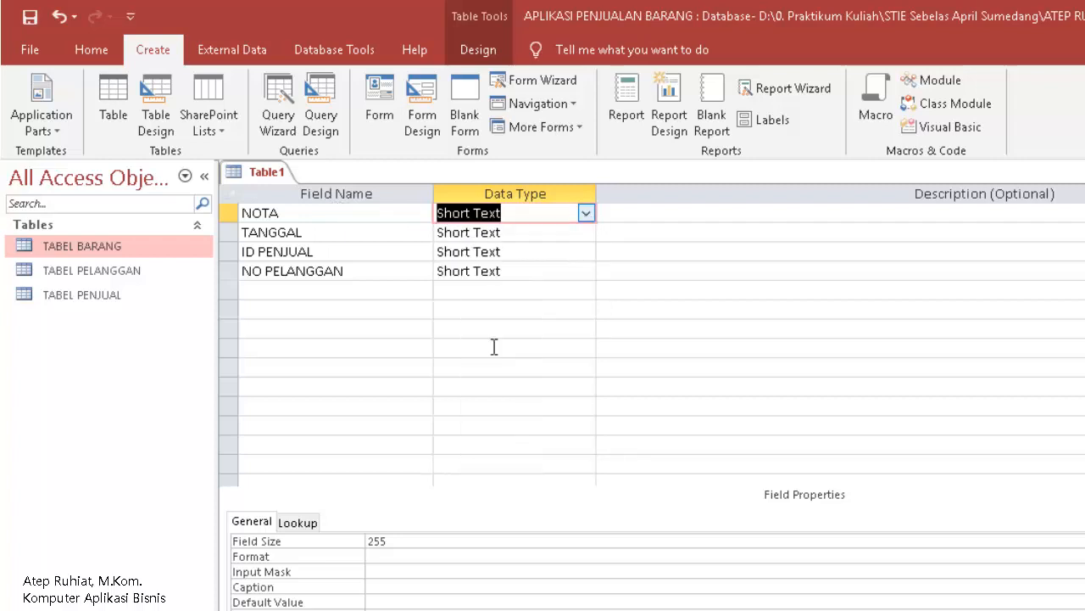
text(a)
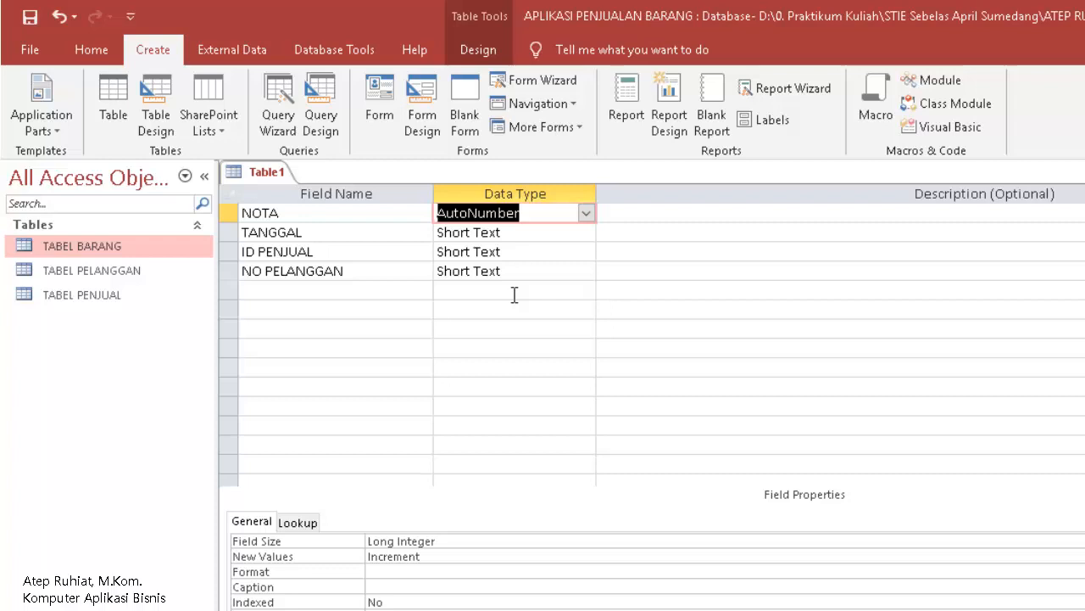
Set the data type of the TANGGAL field to Date/Time.
click(530, 227)
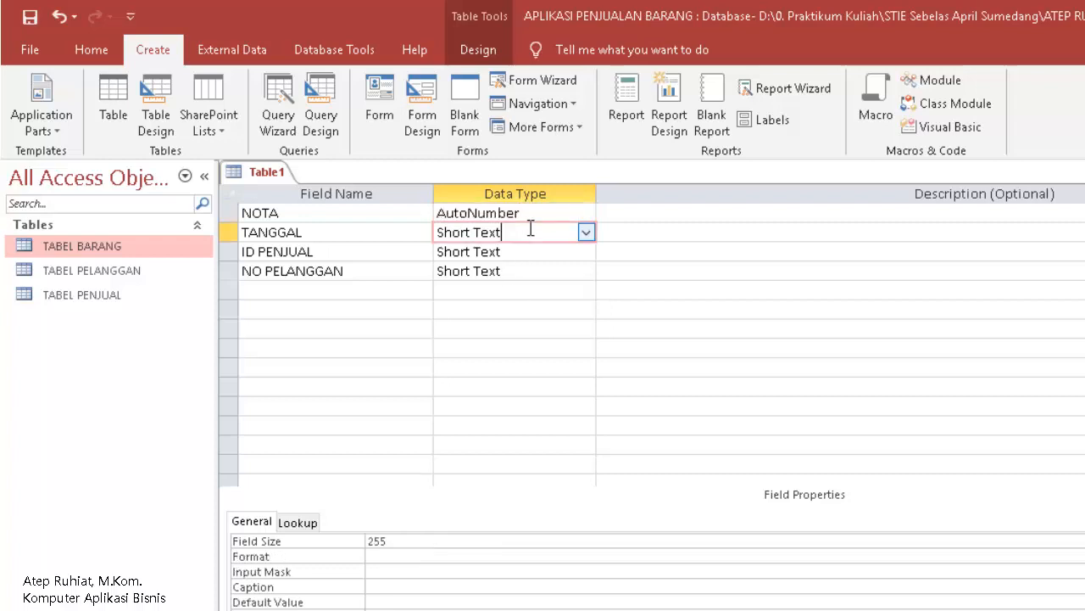
click(586, 232)
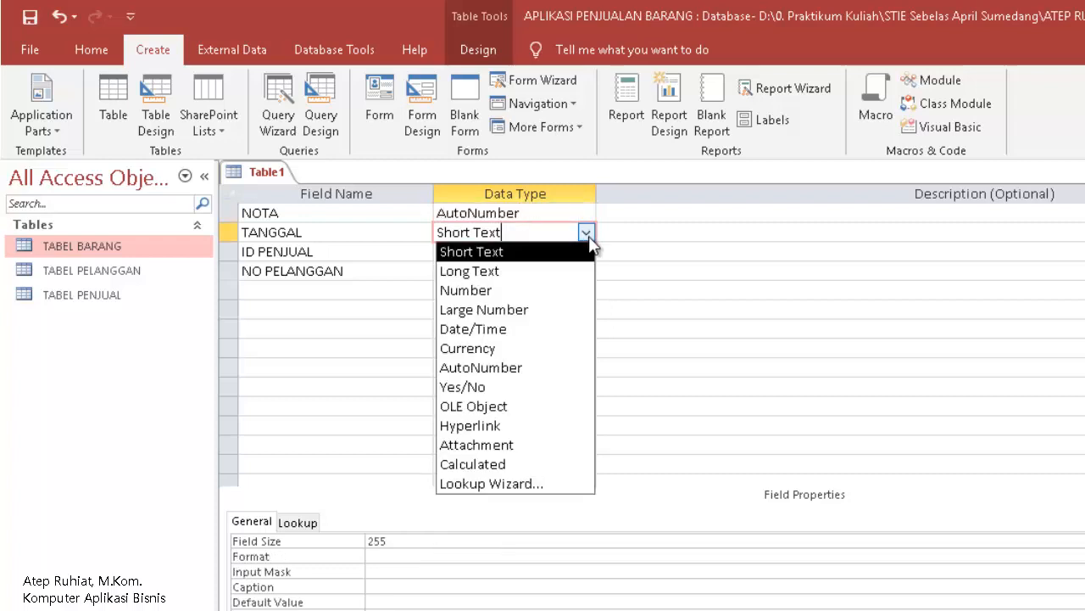
click(478, 329)
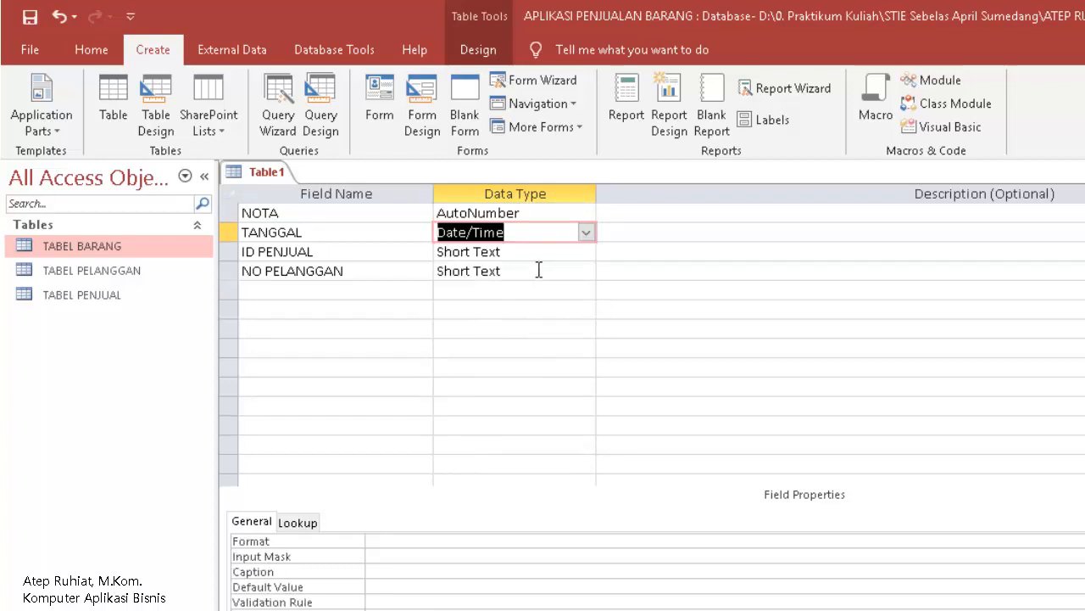
Set the field size of ID PENJUAL to 10.
click(518, 252)
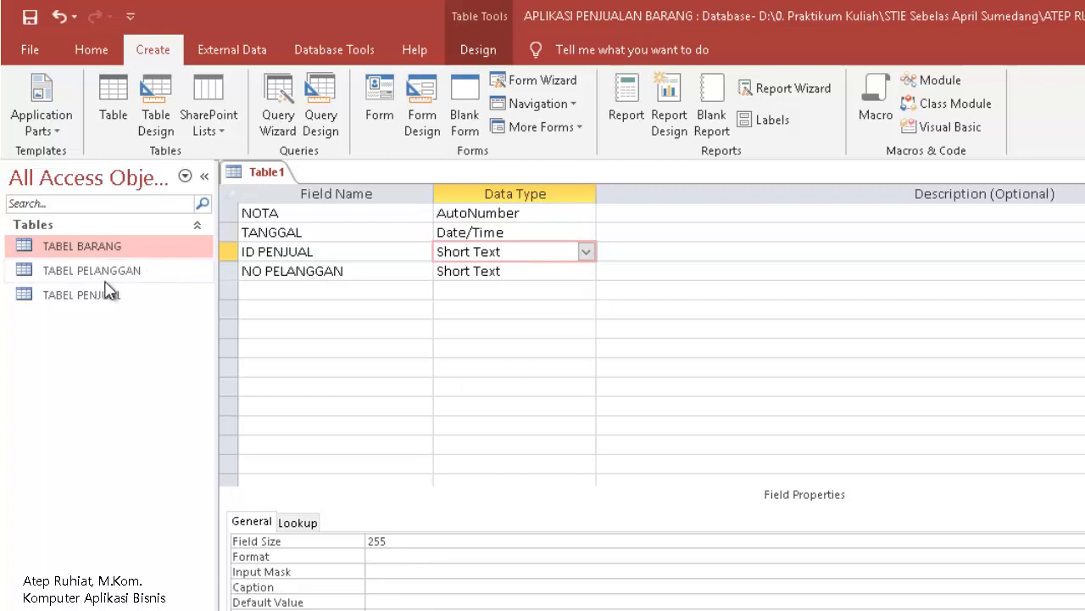
click(80, 299)
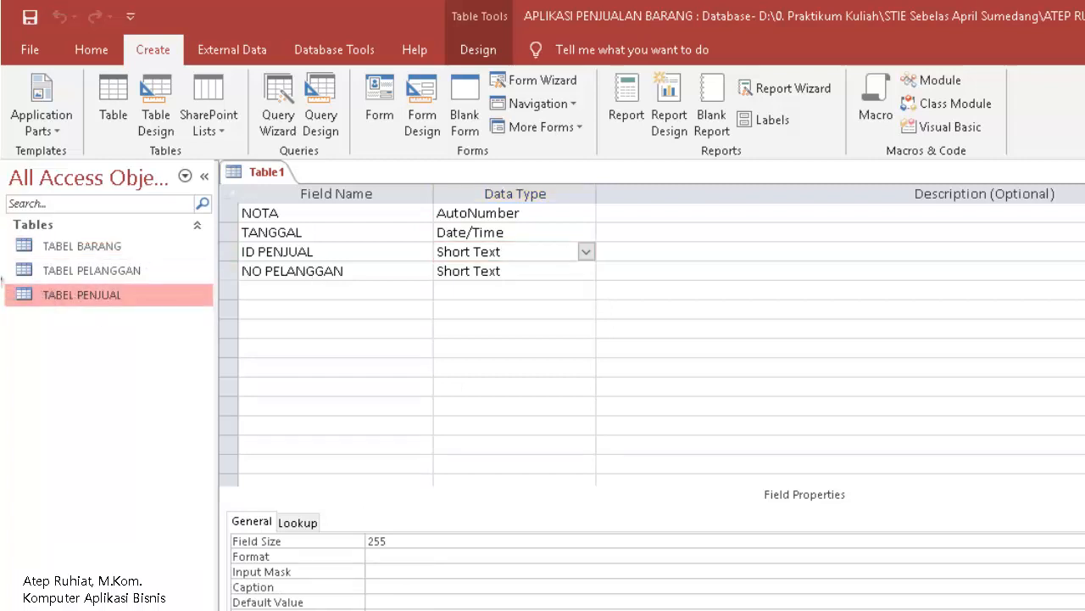
click(506, 252)
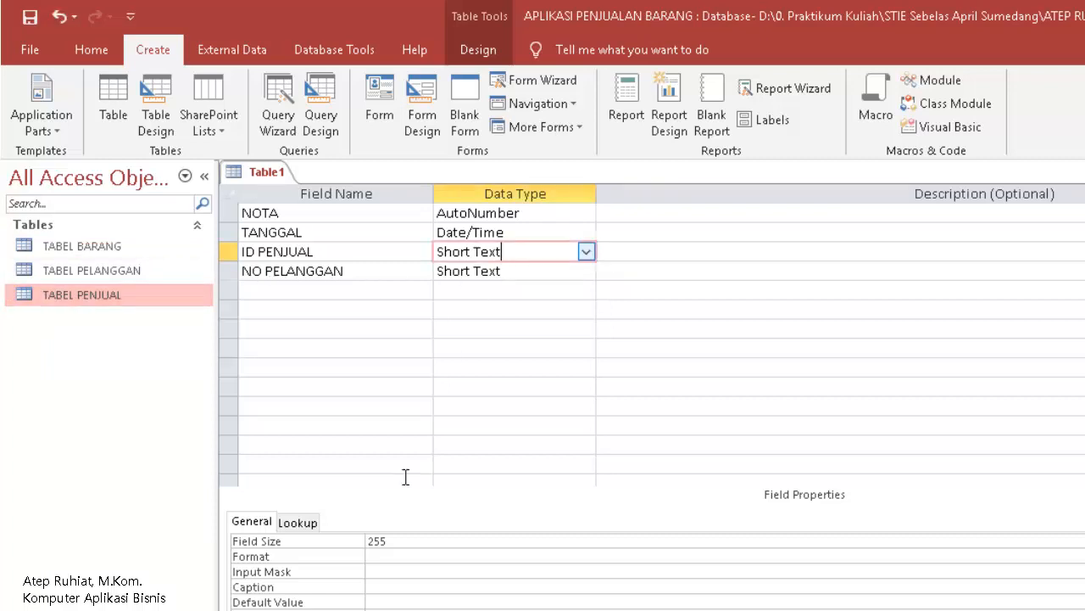
click(323, 541)
text(10)
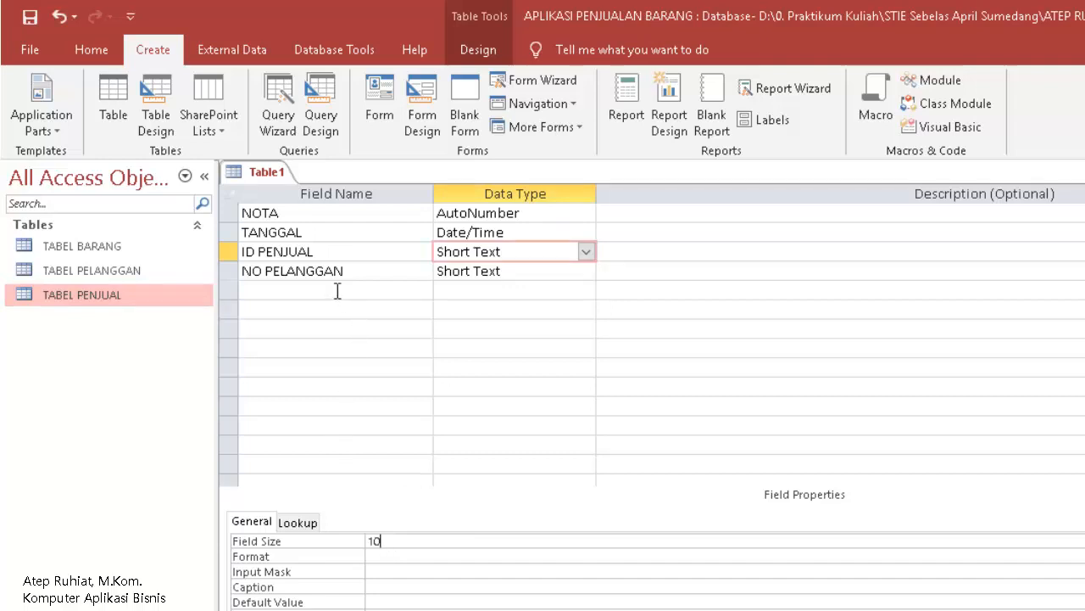
Set the field size of NO PELANGGAN to 10.
click(517, 270)
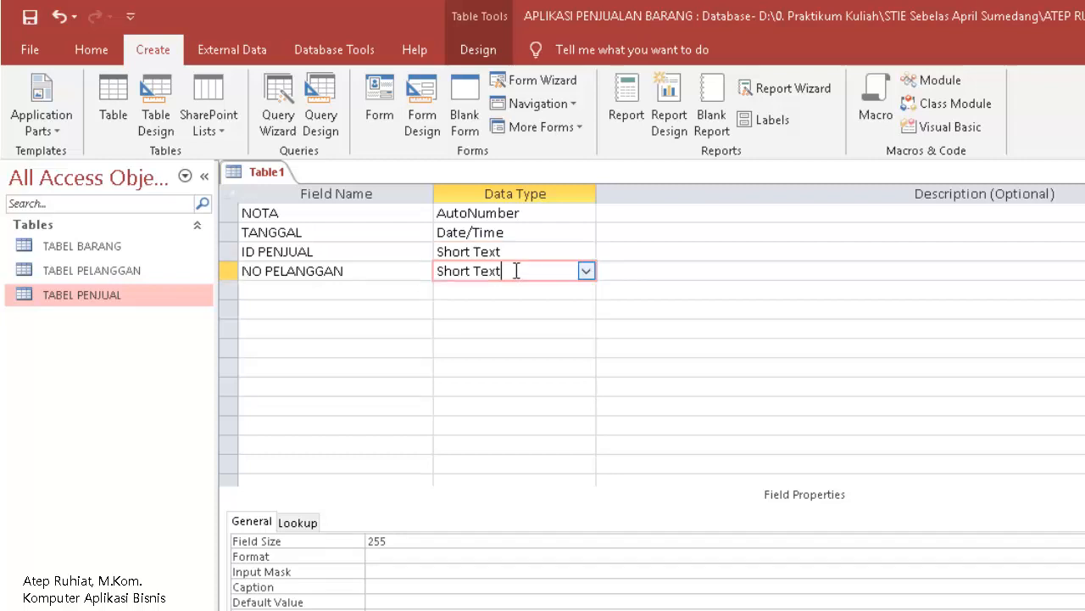
click(87, 271)
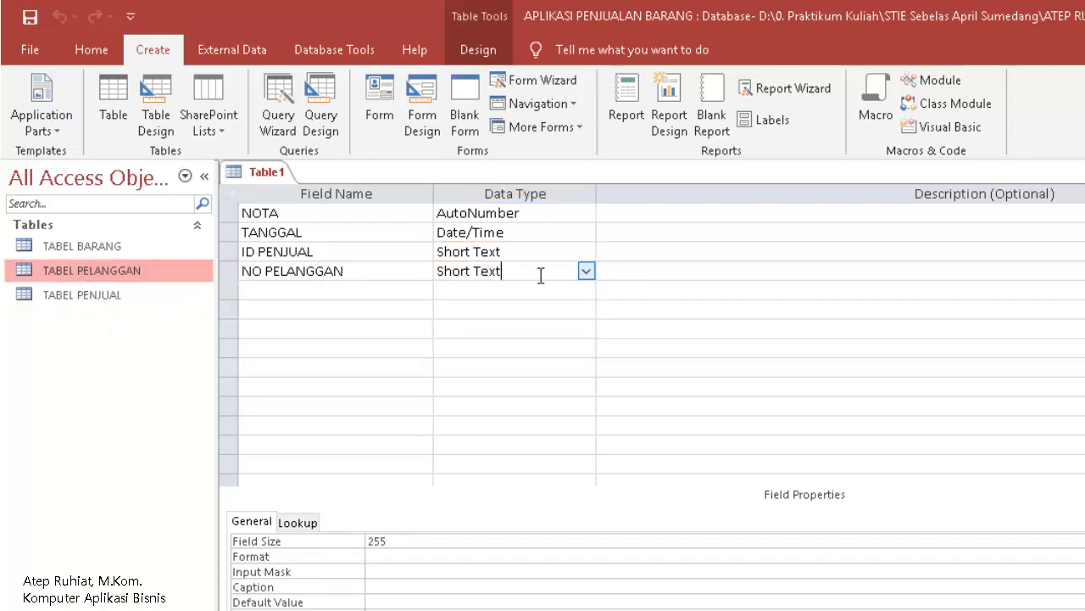
click(358, 540)
text(1)
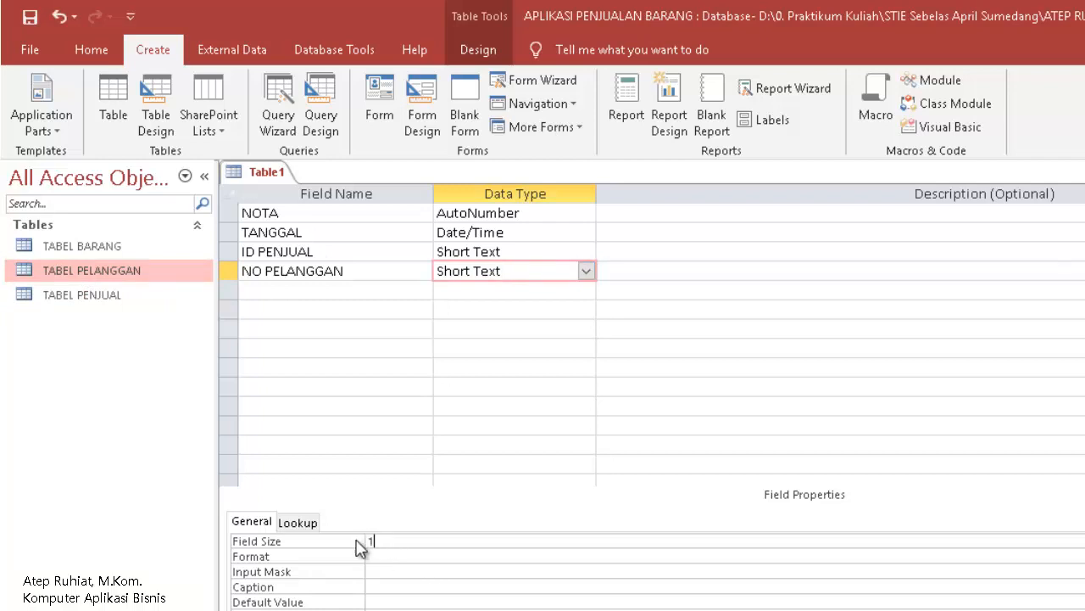
text(0)
Make NOTA the primary key and save the table under the name TABEL PENJUALAN.
right_click(405, 213)
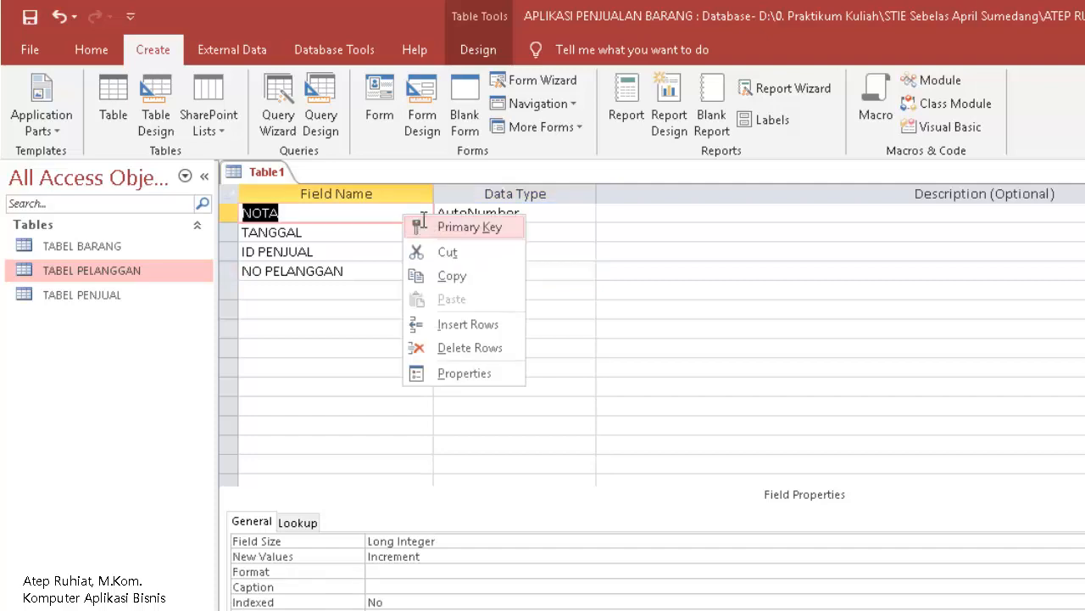
click(422, 225)
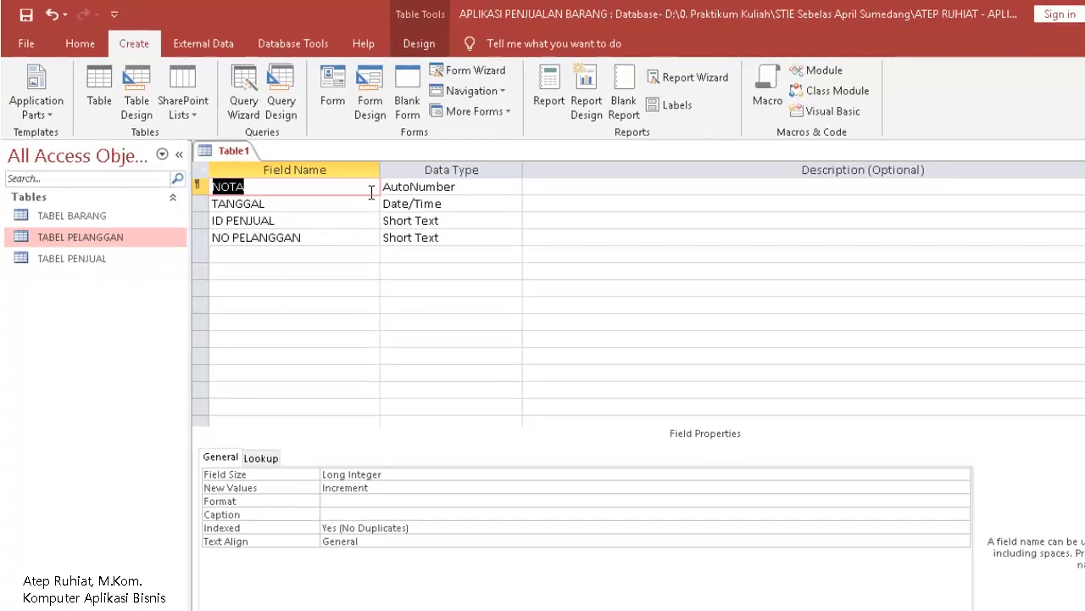
key(ctrl+s)
text(TAB)
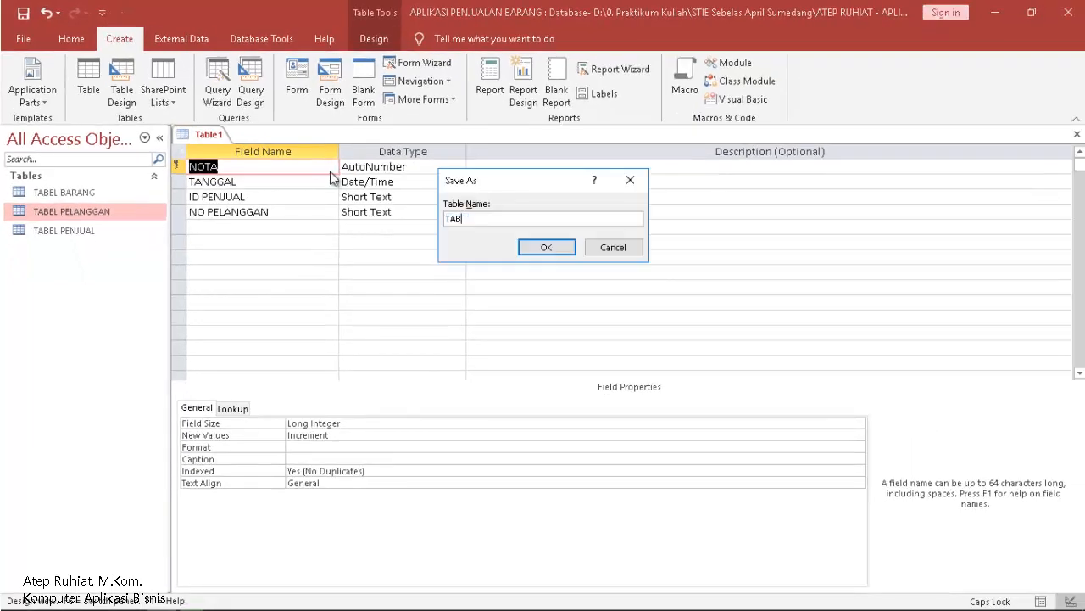
text(EL PENJUALAN)
key(Return)
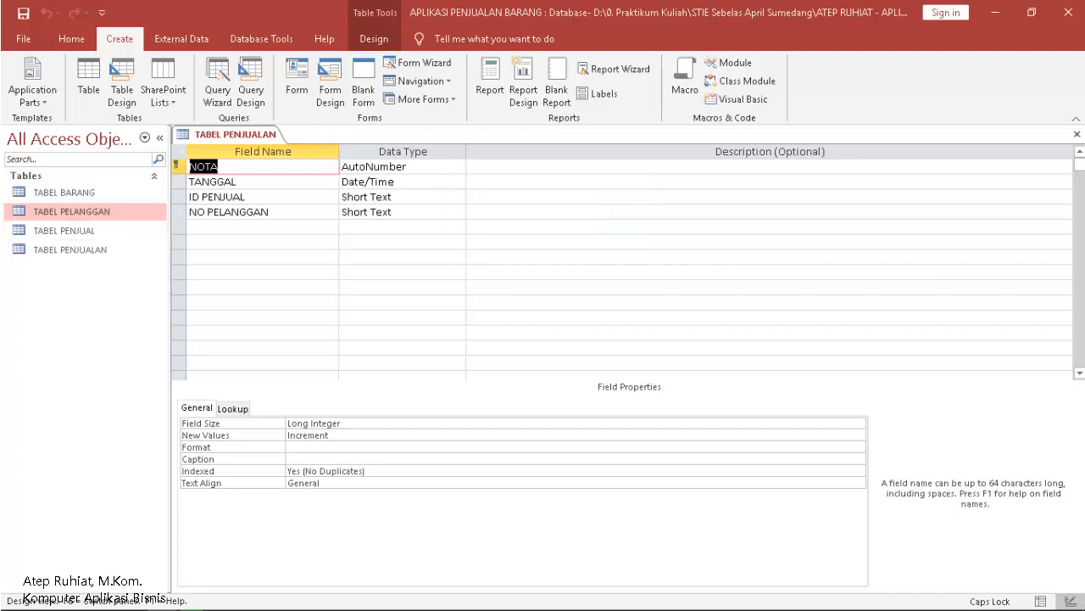
Close TABEL PENJUALAN and start another blank table in design view.
click(1078, 136)
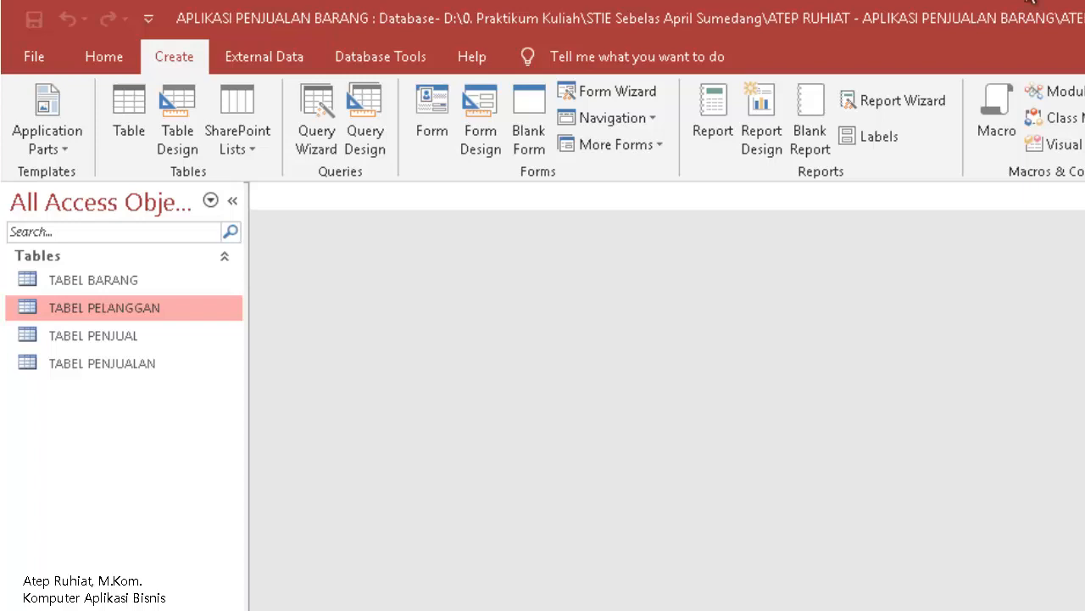
click(199, 140)
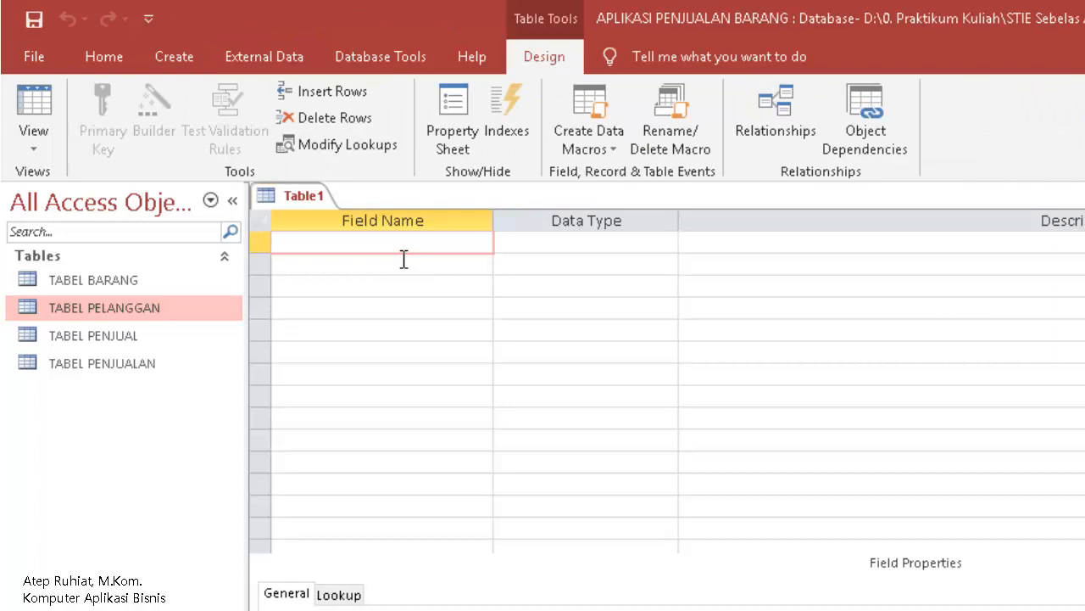
click(127, 365)
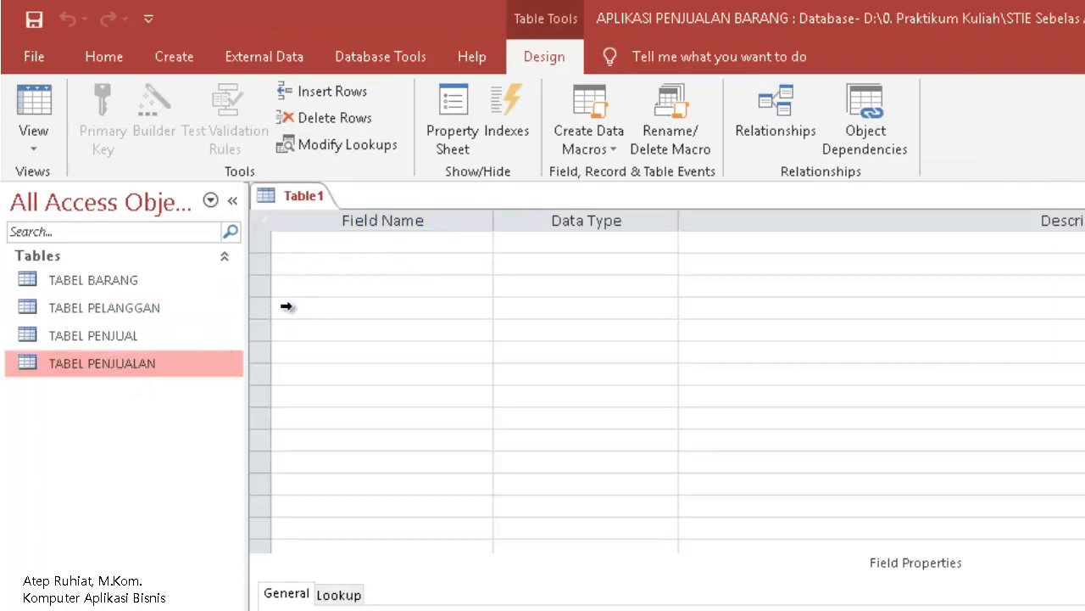
Add the fields NOTA, KODE BARANG, JUMLAH JUAL and TOTAL JUAL to the new table.
click(336, 242)
text(NOTA)
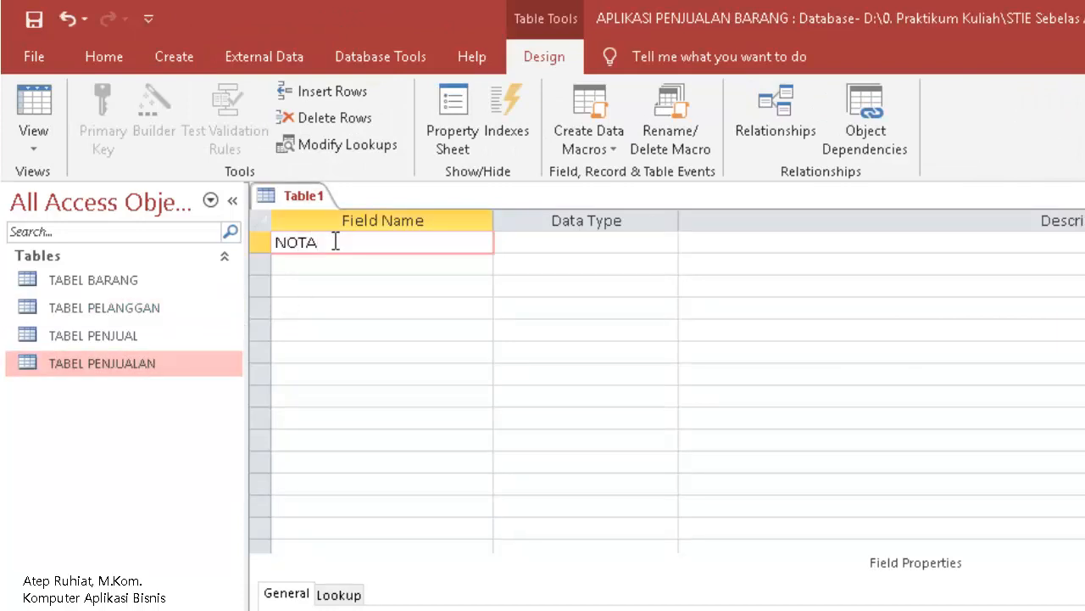
key(Down)
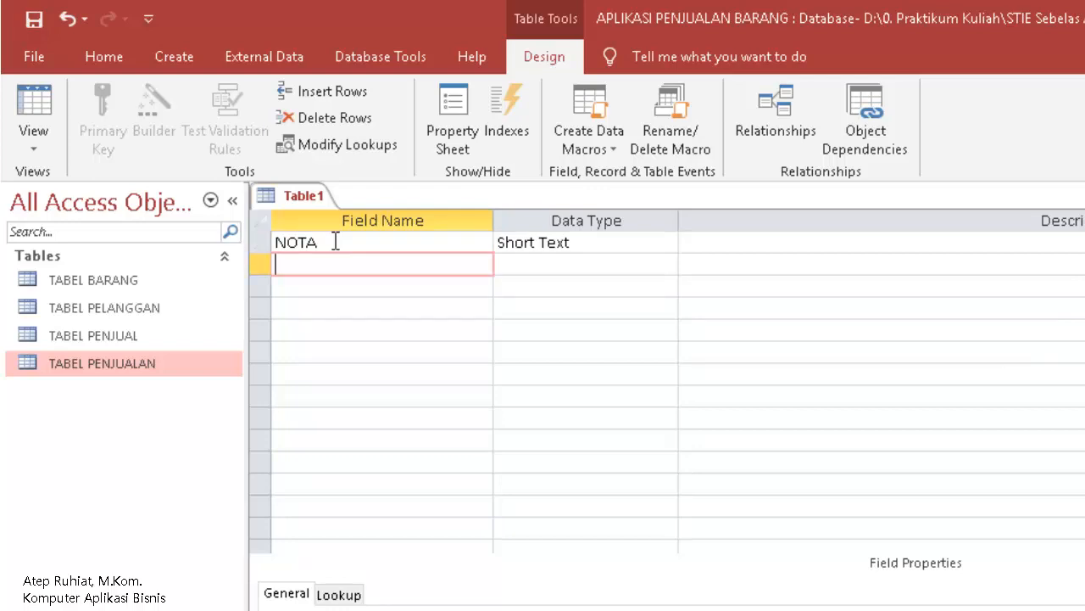
text(KODE BARANG)
key(Down)
text(JUML)
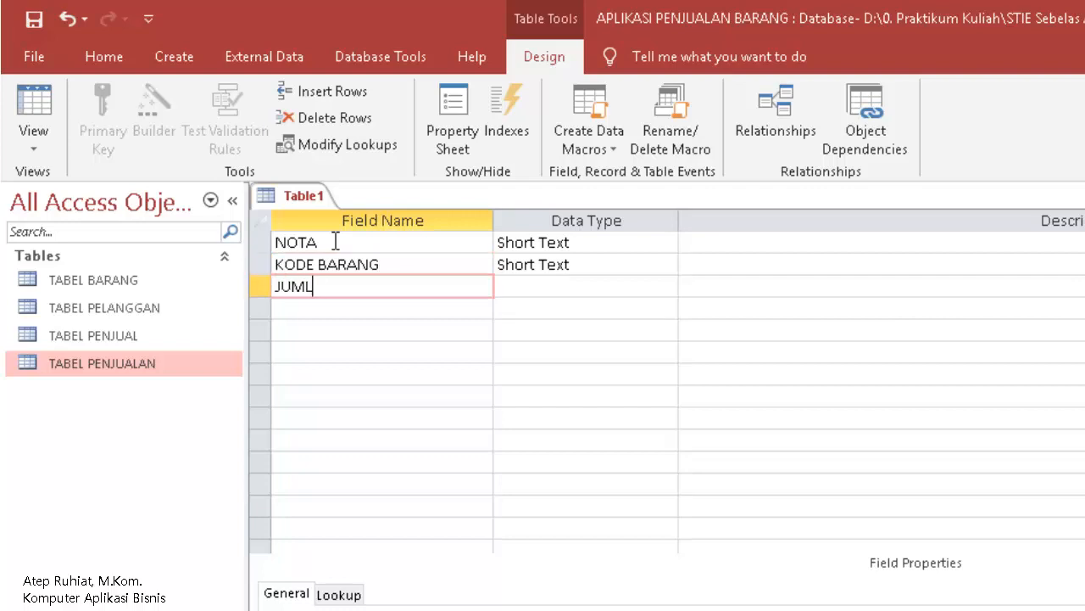
text(AH JUAL)
key(Down)
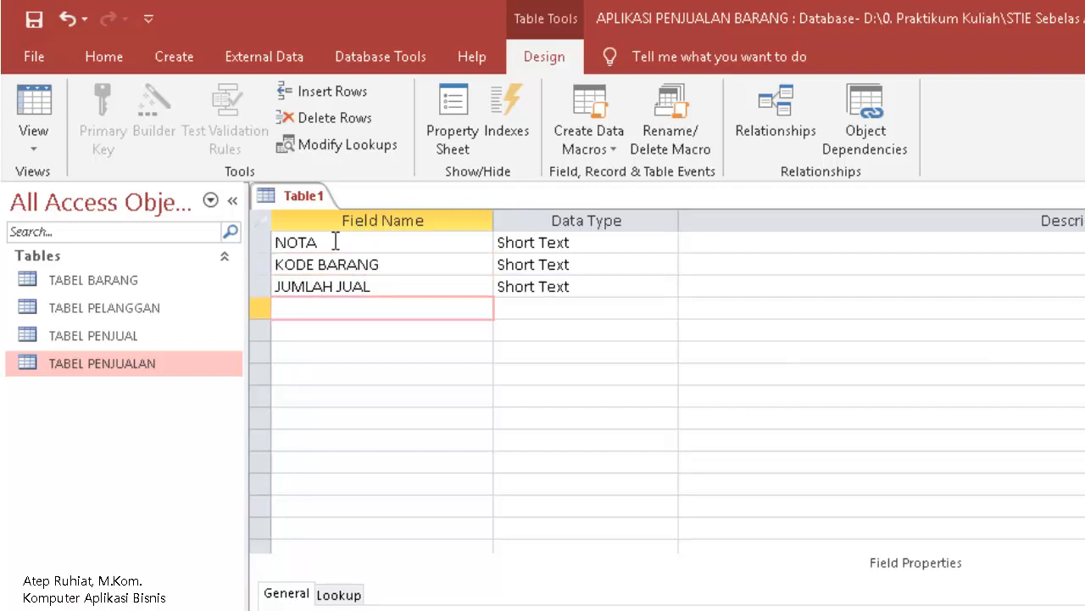
text(TOA)
key(BackSpace)
text(TAL JUAL)
Set the data type of the NOTA field to AutoNumber.
key(Tab)
key(Up)
key(Up)
key(Up)
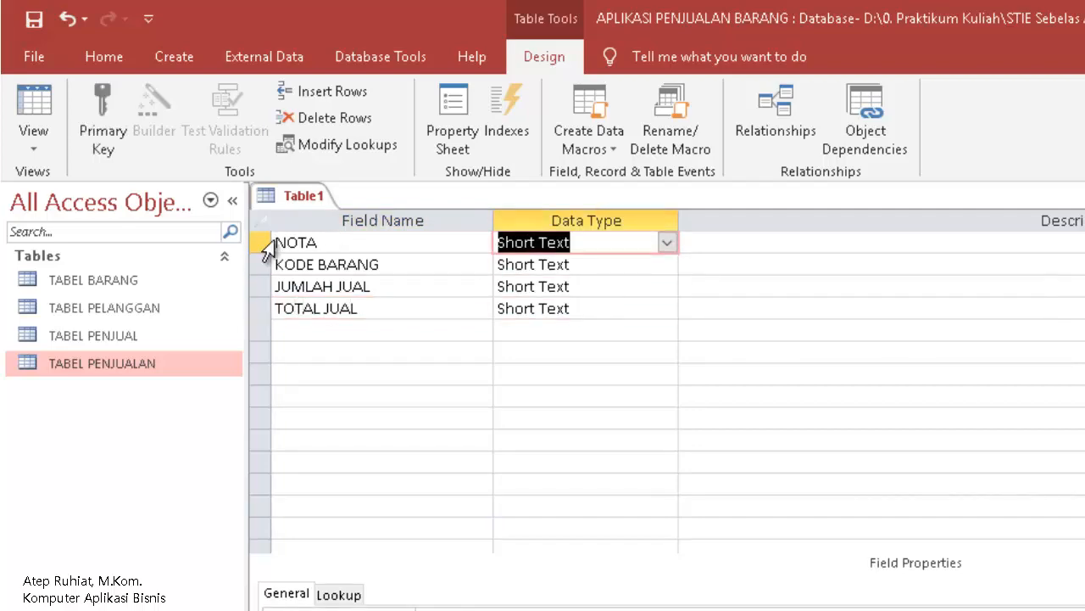
click(262, 243)
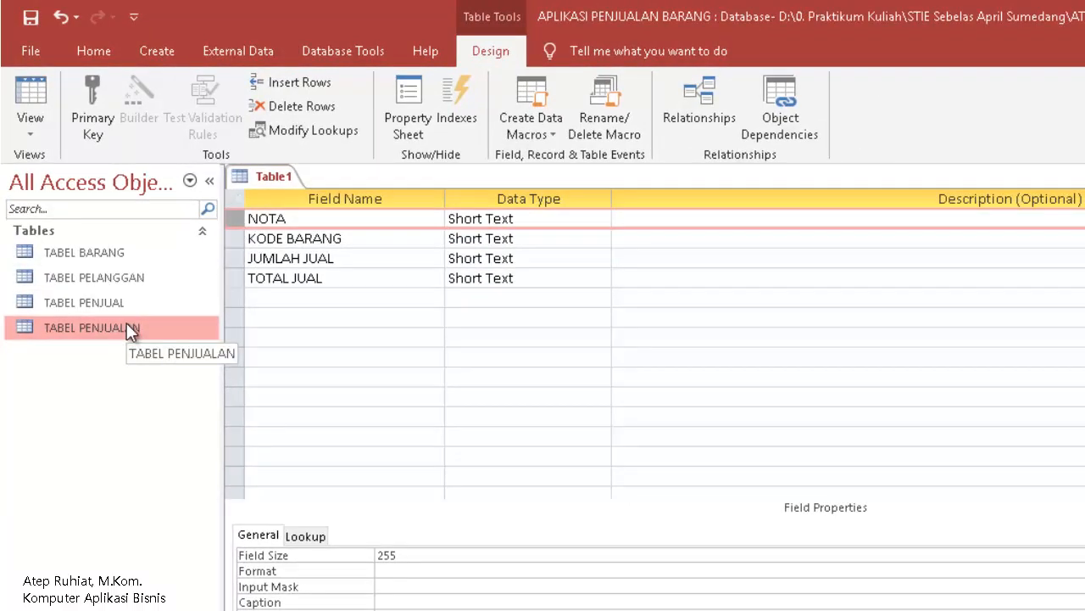
click(553, 219)
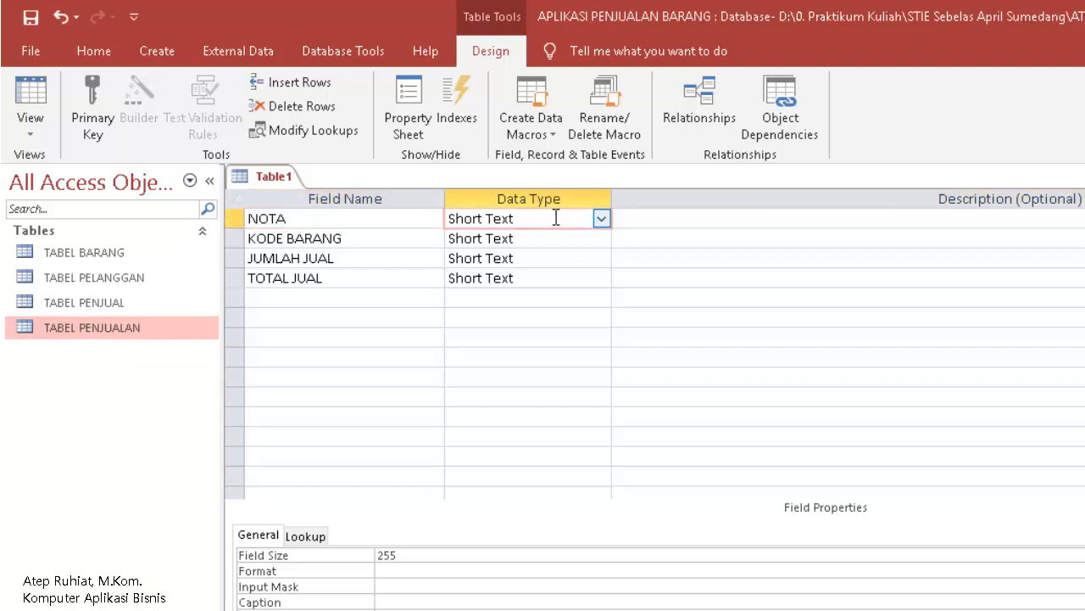
click(600, 219)
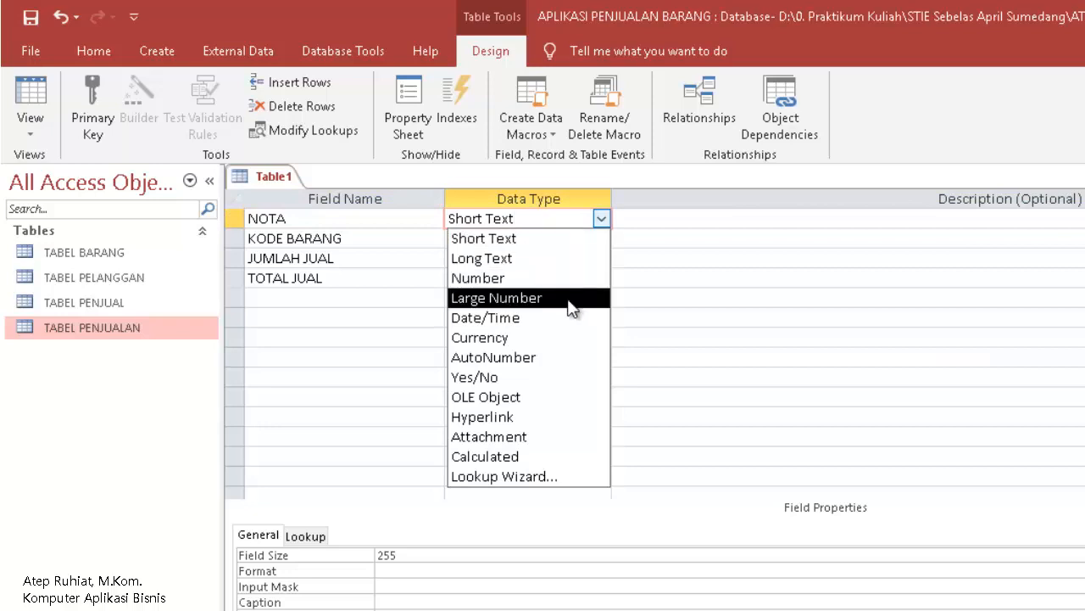
click(531, 357)
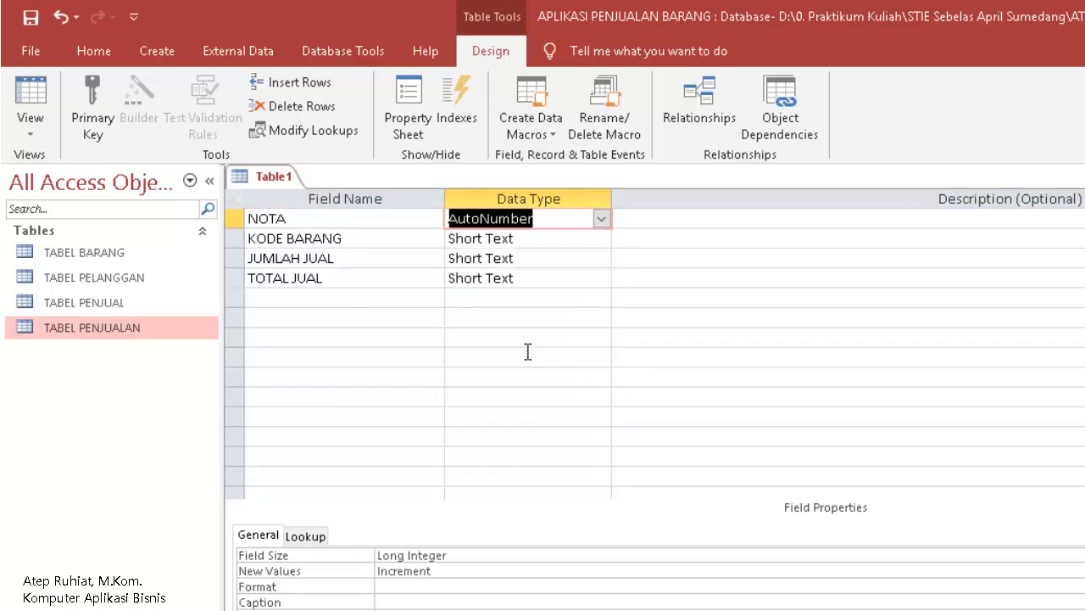
Keep KODE BARANG as Short Text and set its field size to 10.
click(522, 245)
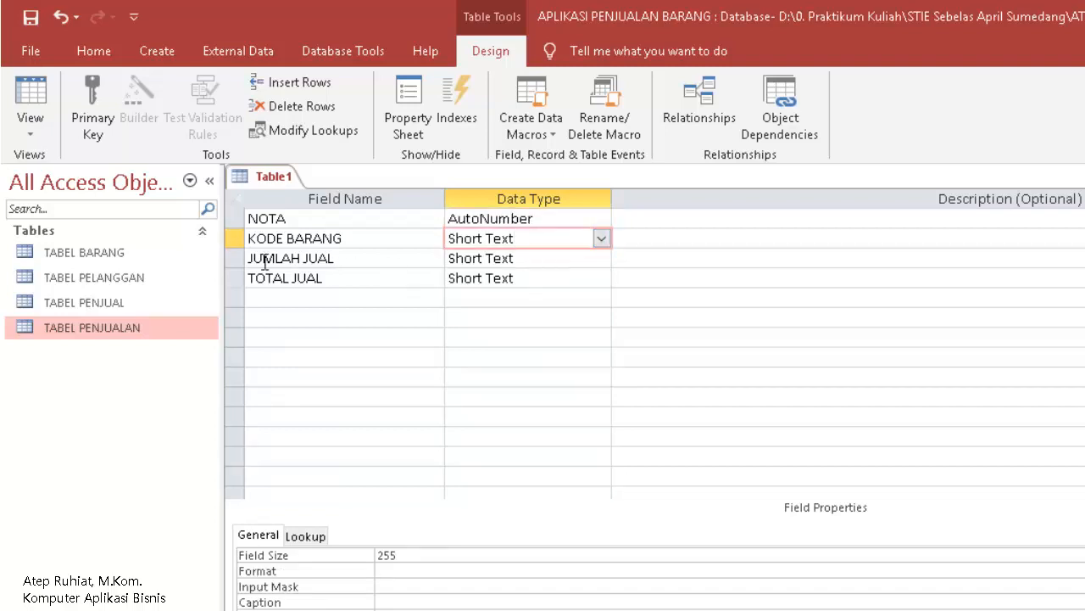
click(133, 252)
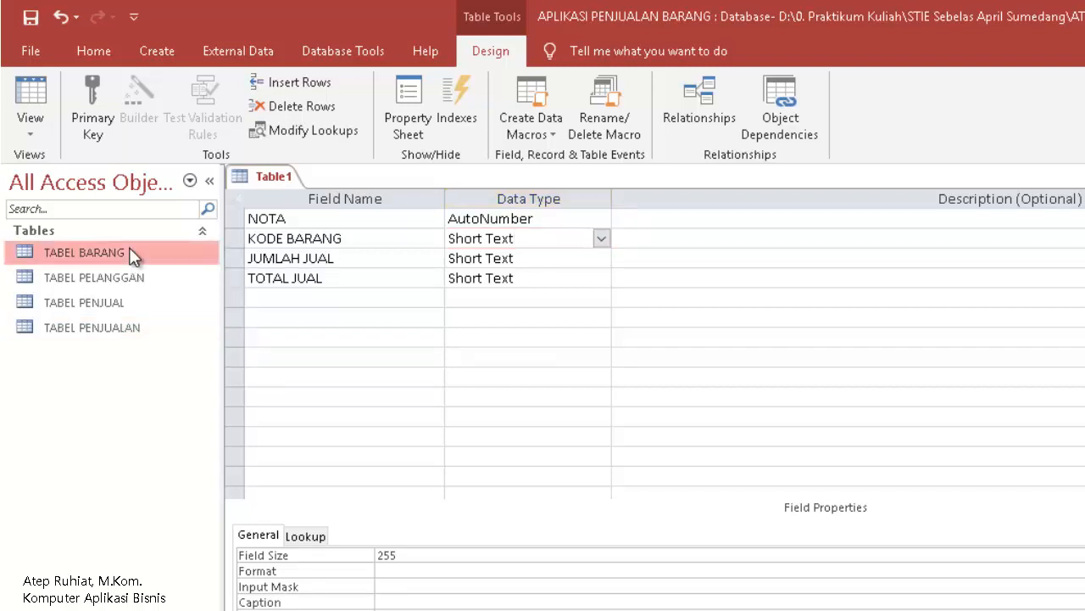
click(543, 238)
double_click(415, 554)
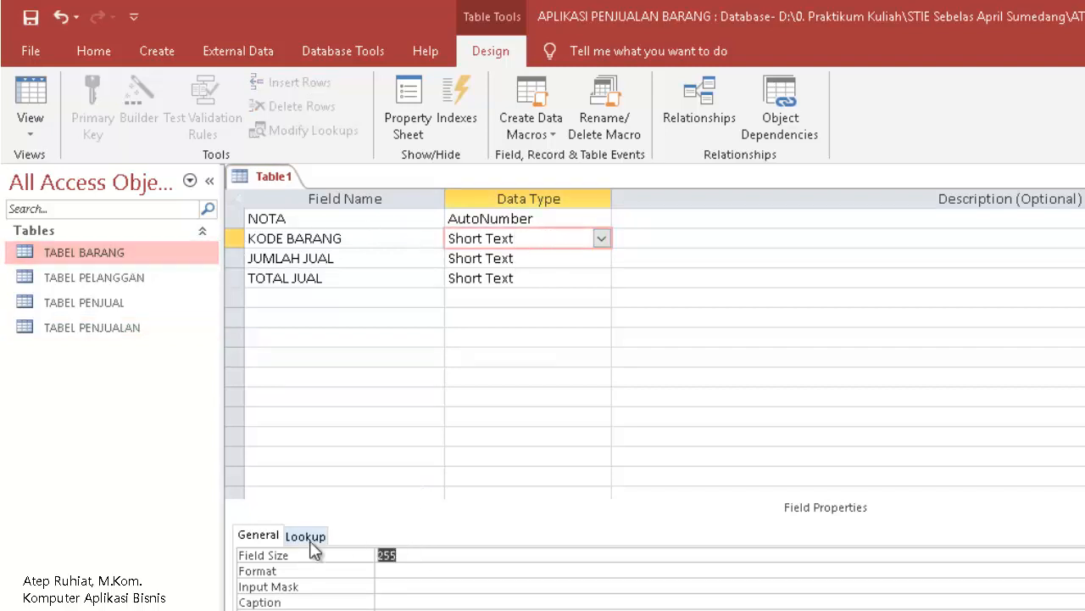
text(10)
Set the data type of JUMLAH JUAL to Number and of TOTAL JUAL to Currency.
click(541, 259)
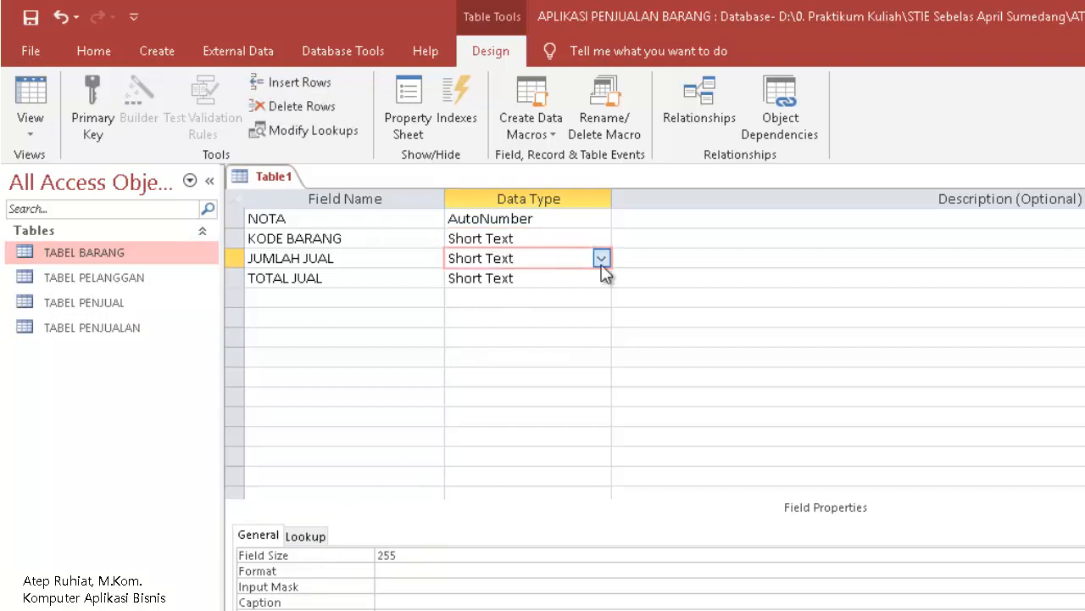
click(601, 259)
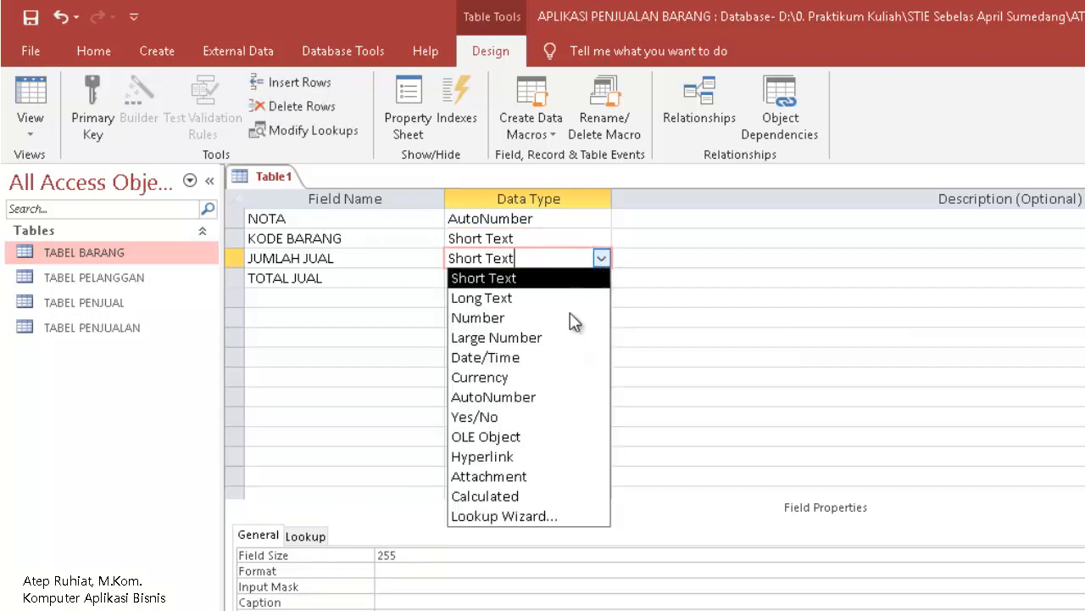
click(527, 316)
click(531, 279)
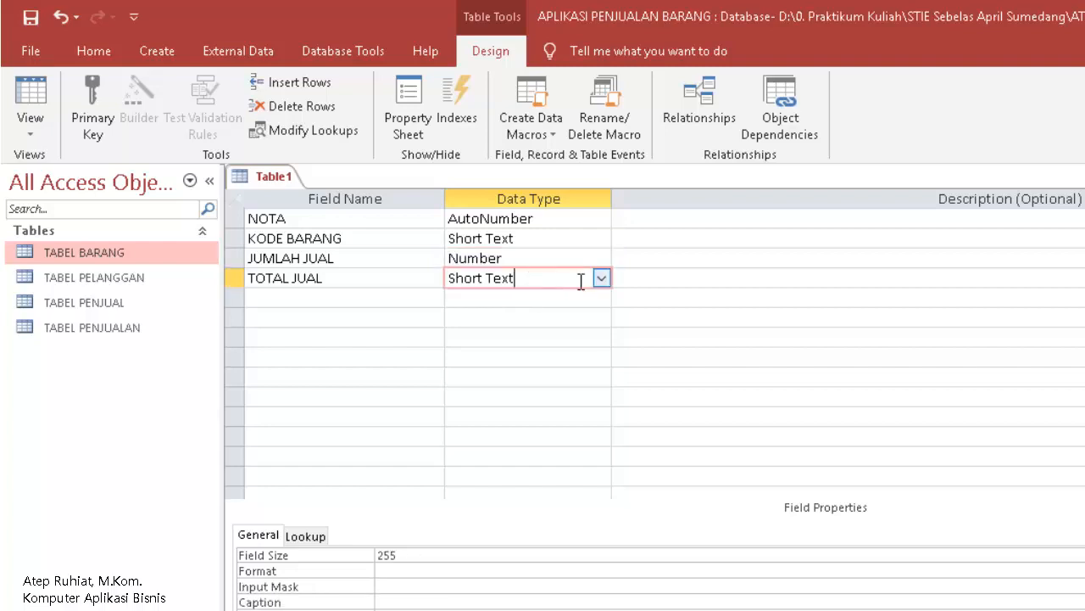
click(602, 278)
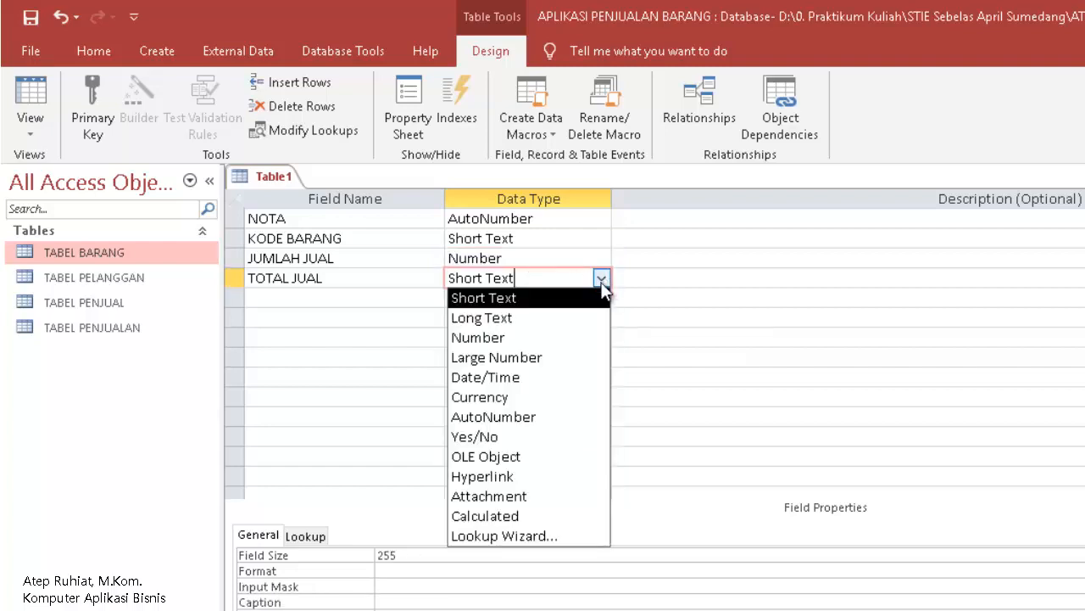
click(527, 397)
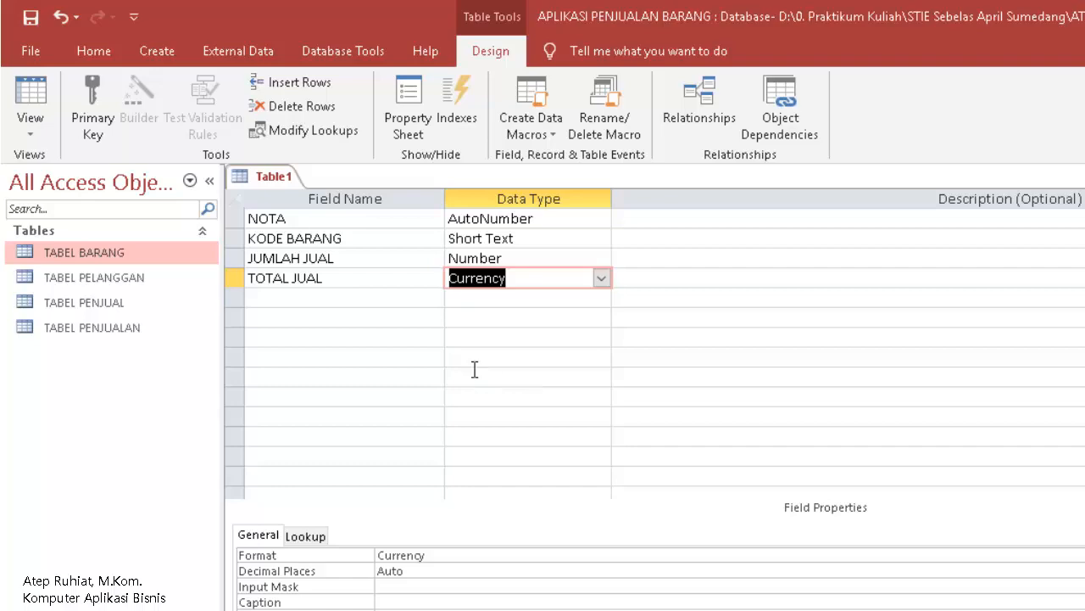
Save the table under the name TABEL DETAIL without creating a primary key, and close it.
click(344, 225)
right_click(255, 163)
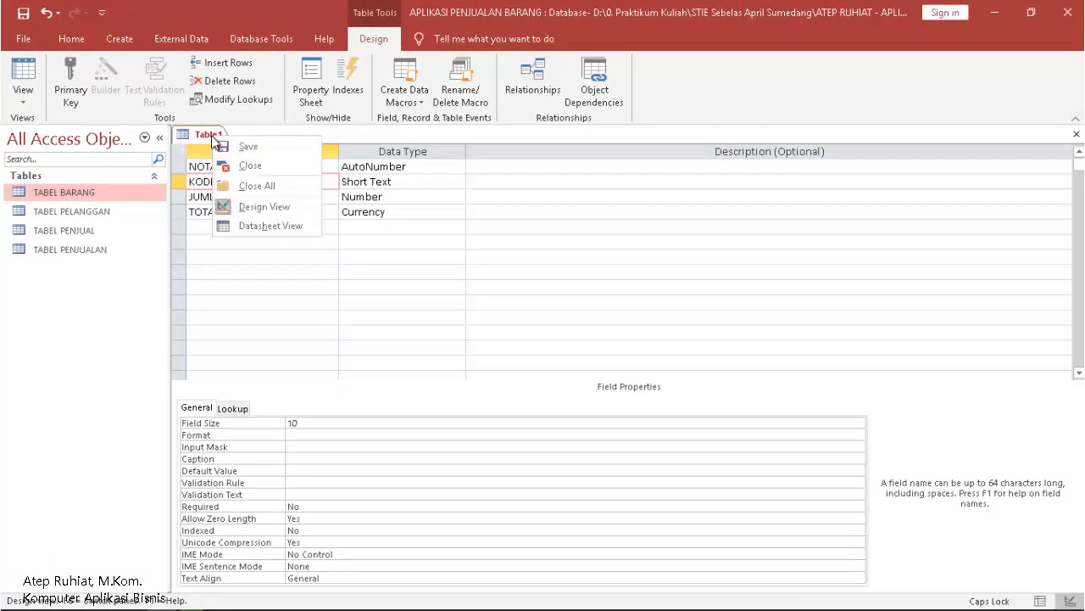
click(222, 149)
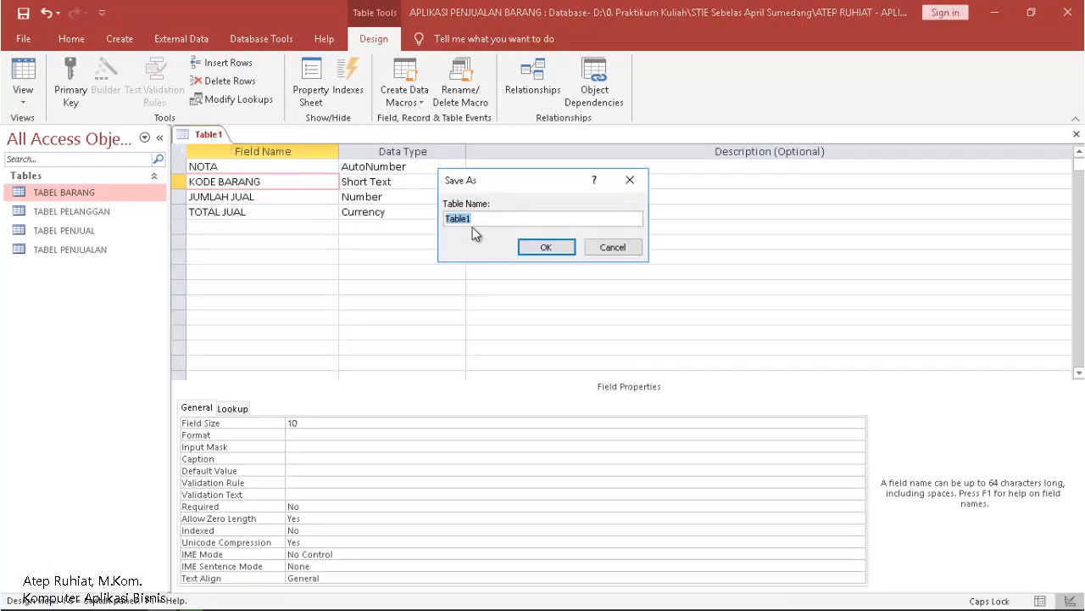
text(TABEL DETAIL)
key(Return)
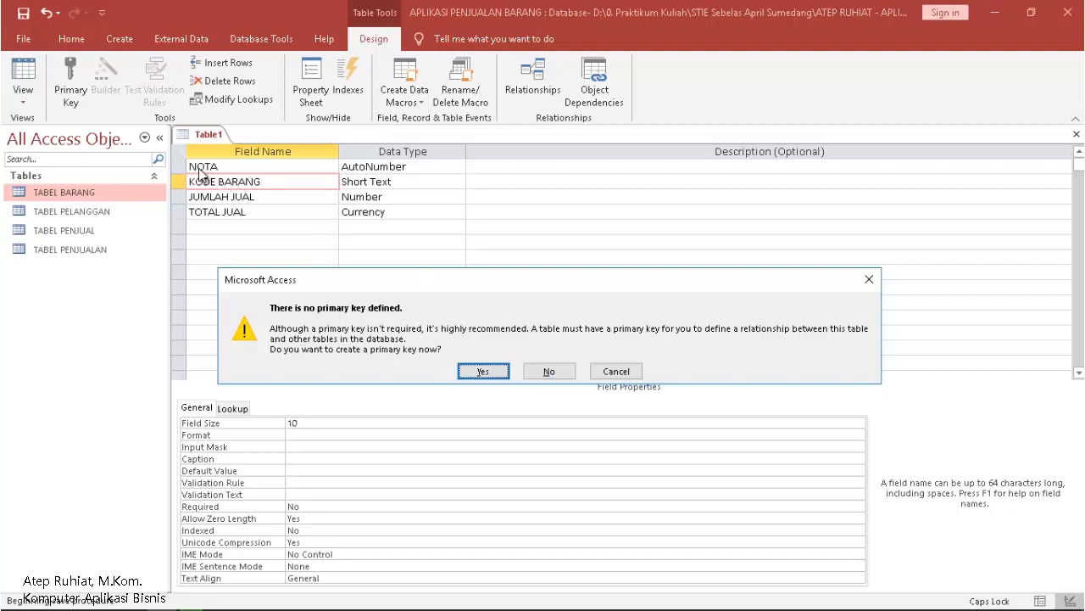
click(550, 366)
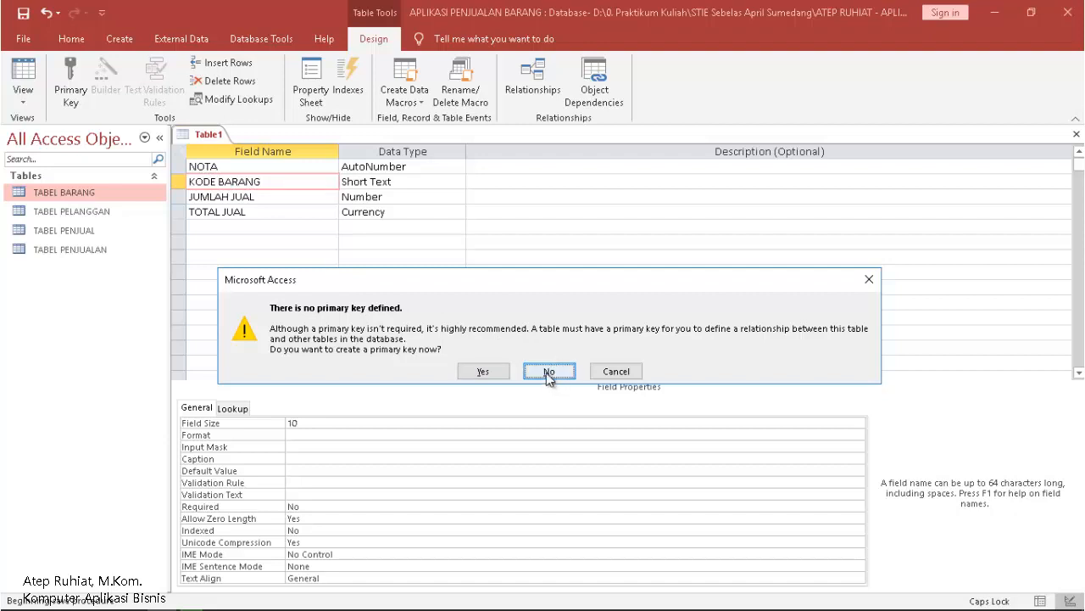
click(547, 373)
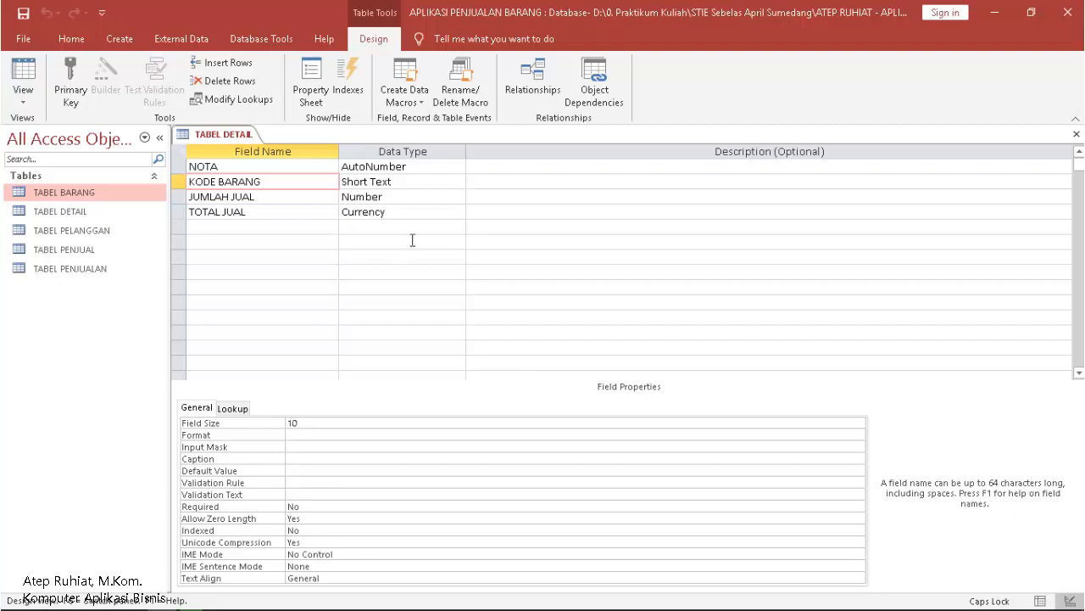
click(1077, 136)
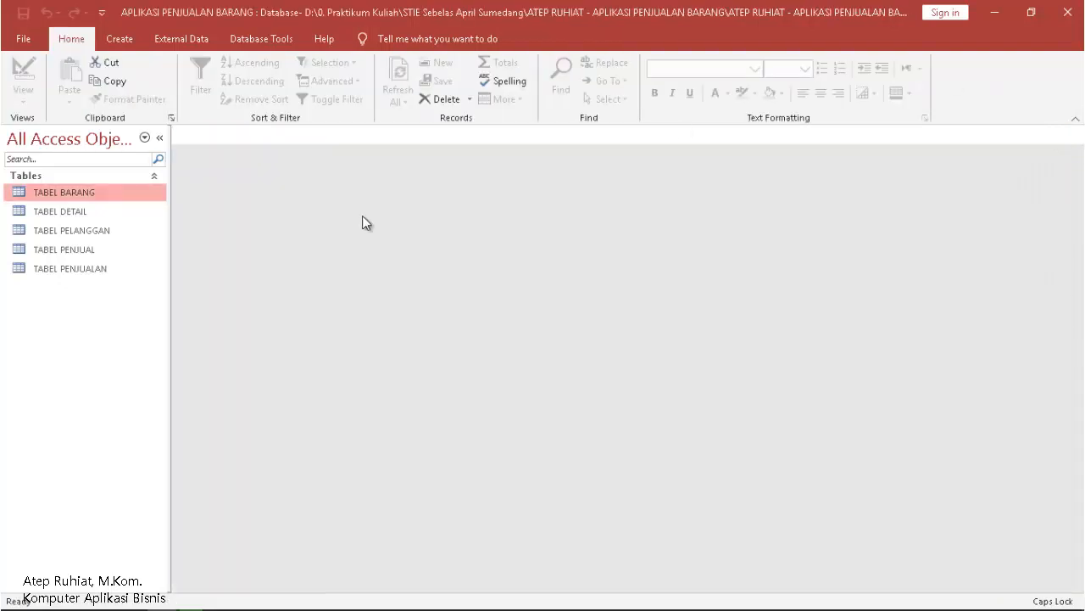